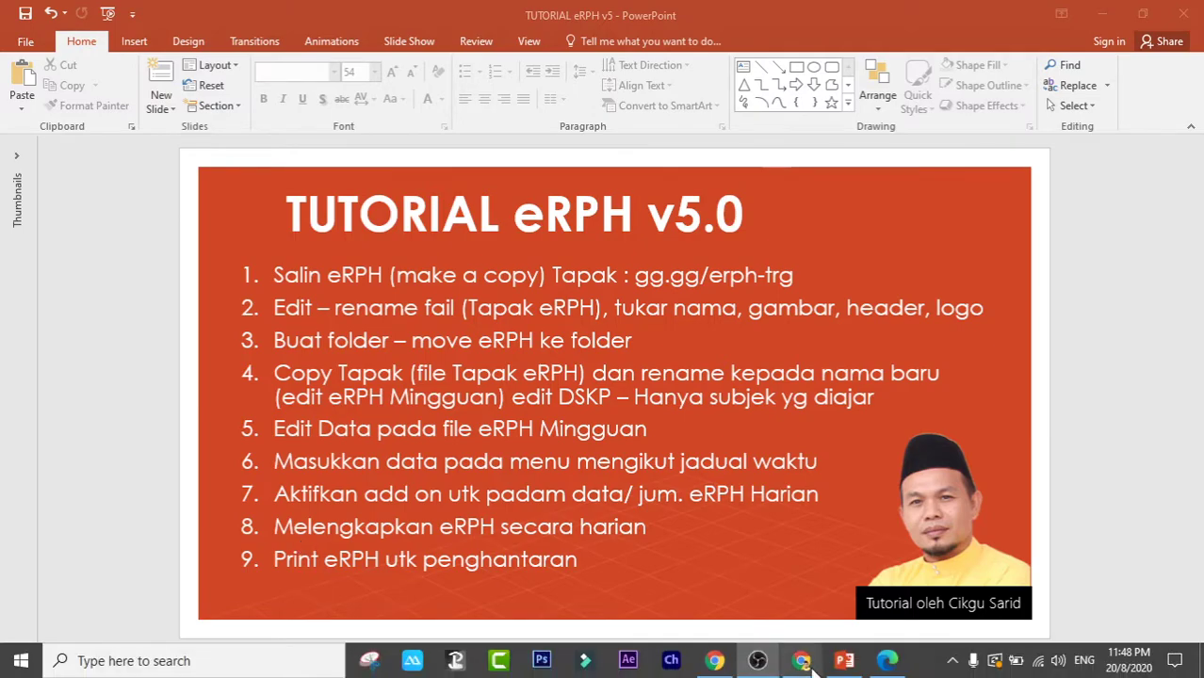
# Switch from the PowerPoint tutorial slide to Google Drive's My Drive in Chrome
pyautogui.click(801, 663)
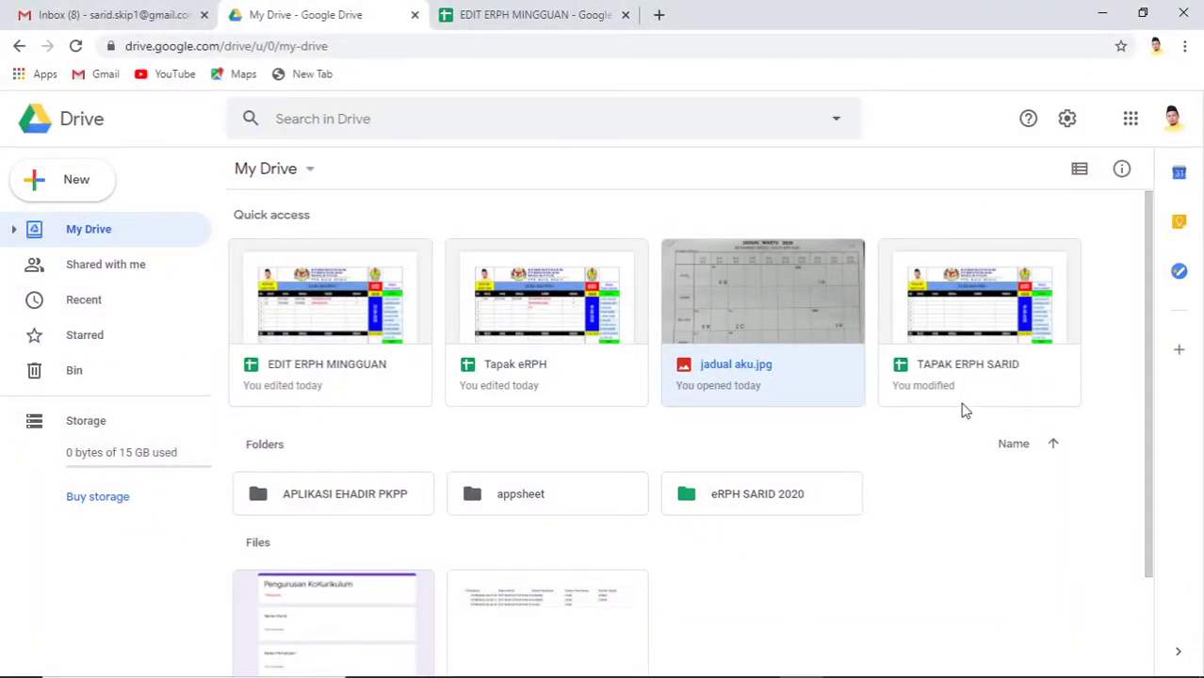
# Open EDIT ERPH MINGGUAN from the eRPH SARID 2020 folder, closing its old tab
pyautogui.doubleClick(768, 495)
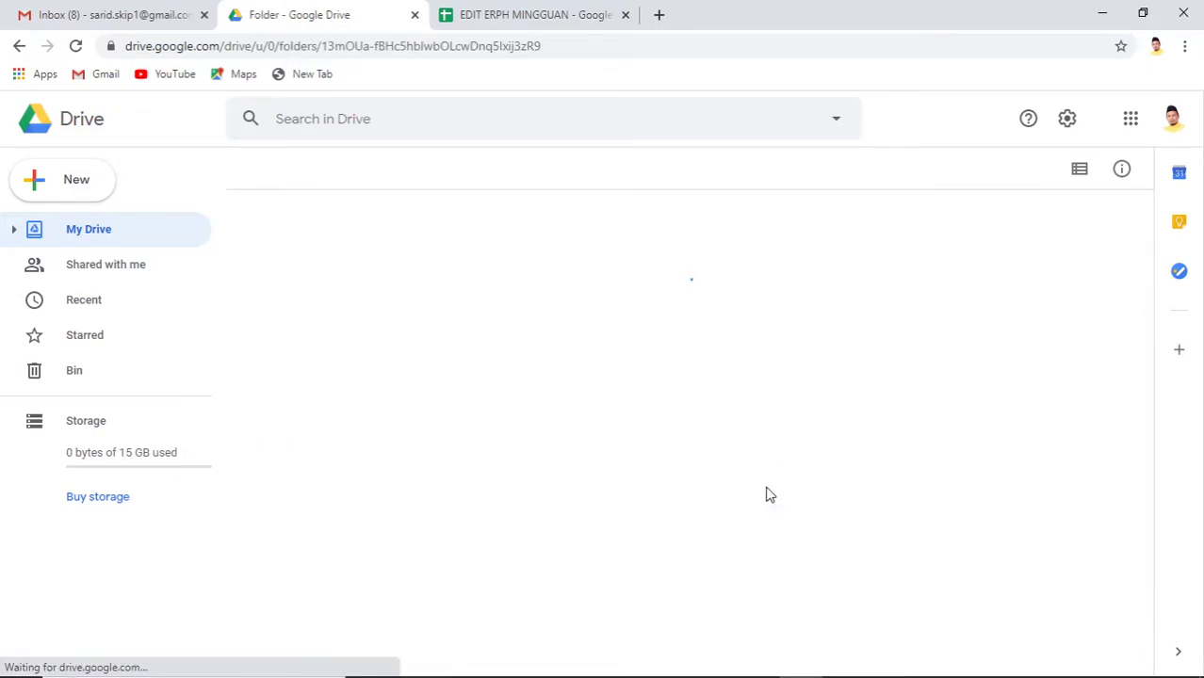
pyautogui.click(624, 15)
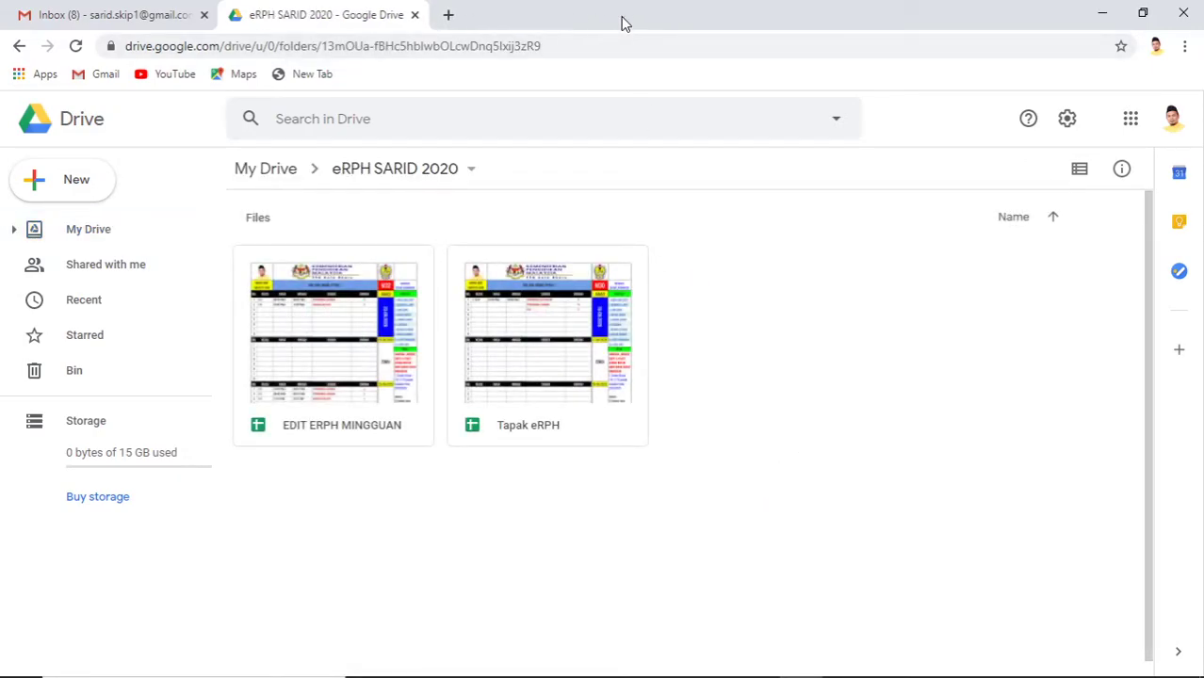
pyautogui.click(544, 360)
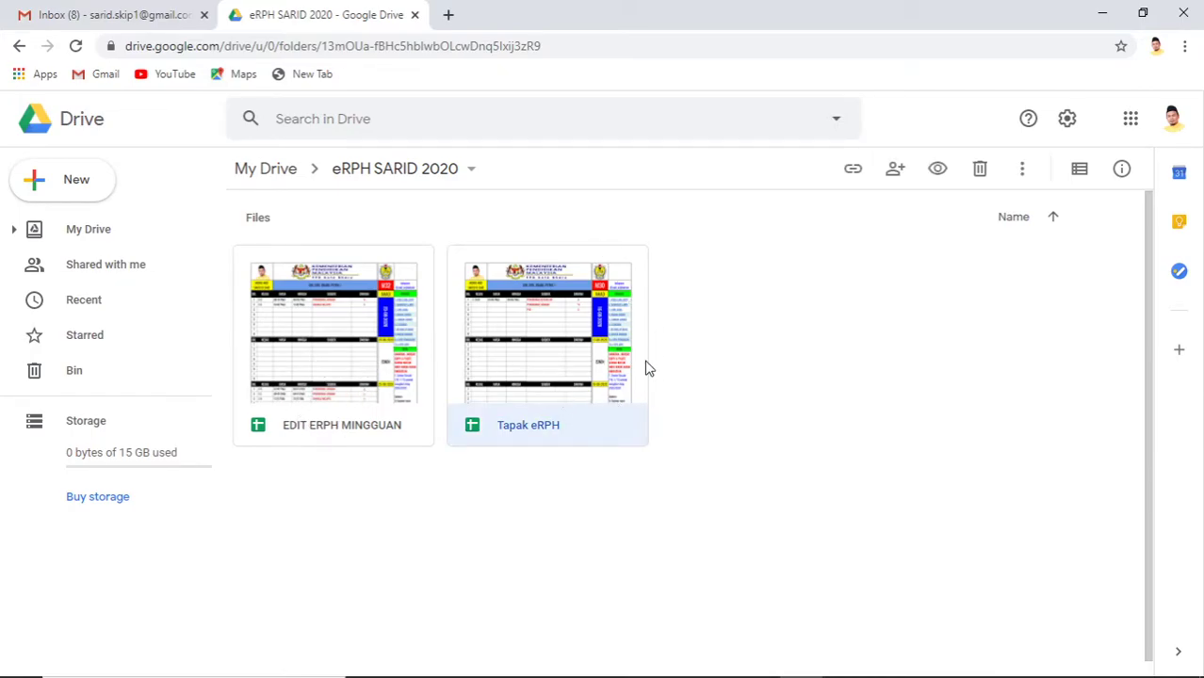
pyautogui.click(381, 347)
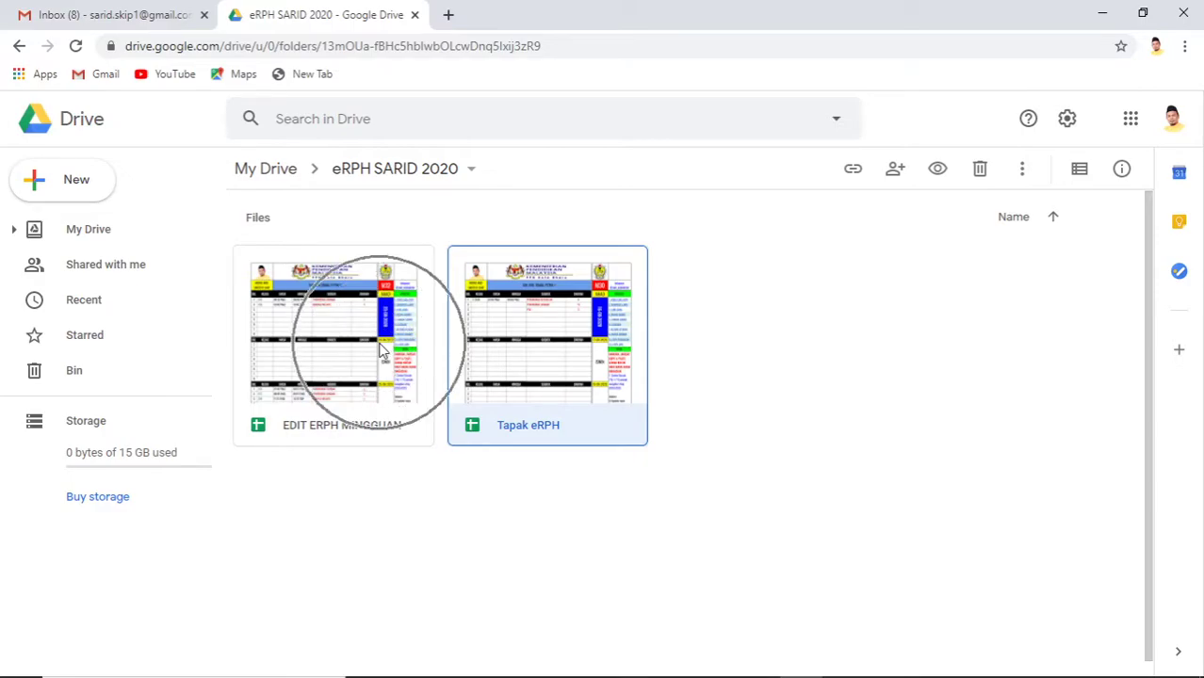
pyautogui.doubleClick(381, 350)
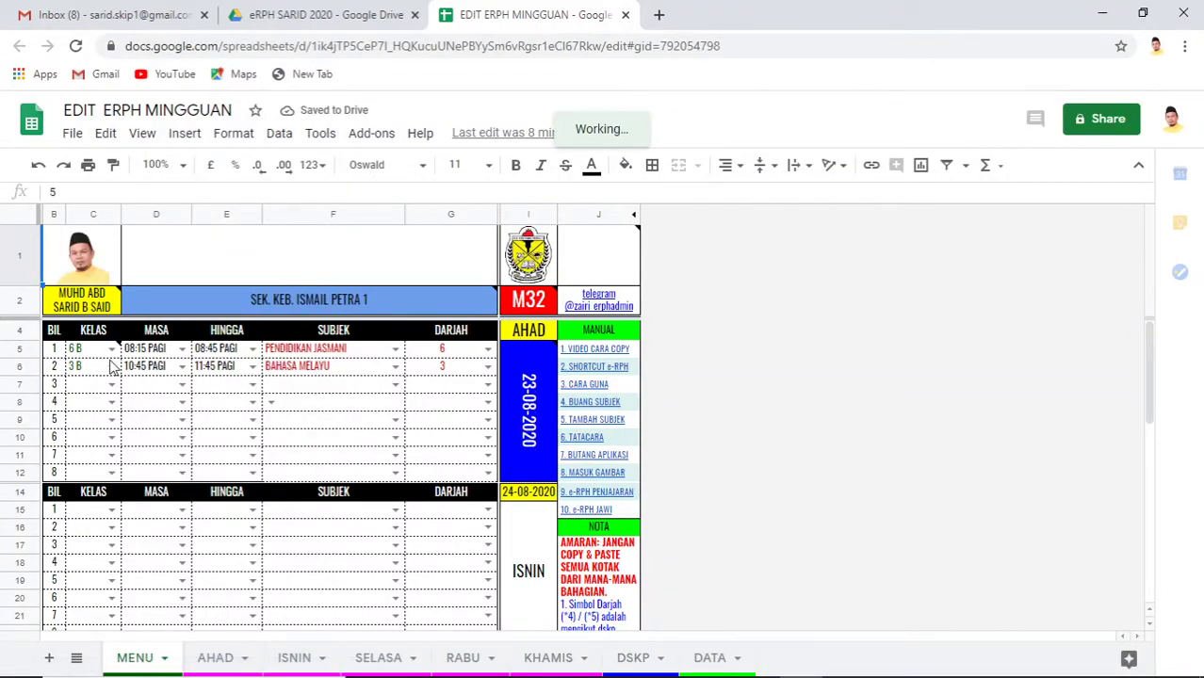
# Highlight the MENU sheet's row 6 entry for 3 B Bahasa Melayu at 10:45–11:45 PAGI
pyautogui.moveTo(66, 367); pyautogui.dragTo(441, 377)
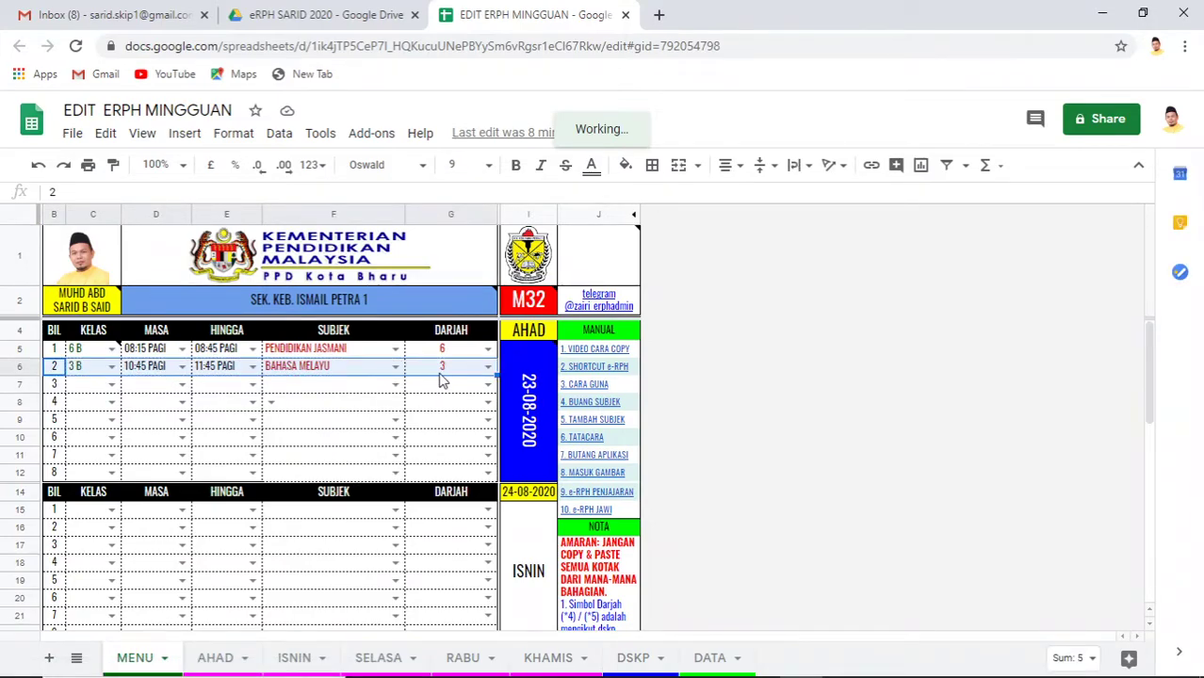
# Go to the AHAD sheet and inspect the empty class 1 BIDANG row
pyautogui.click(215, 659)
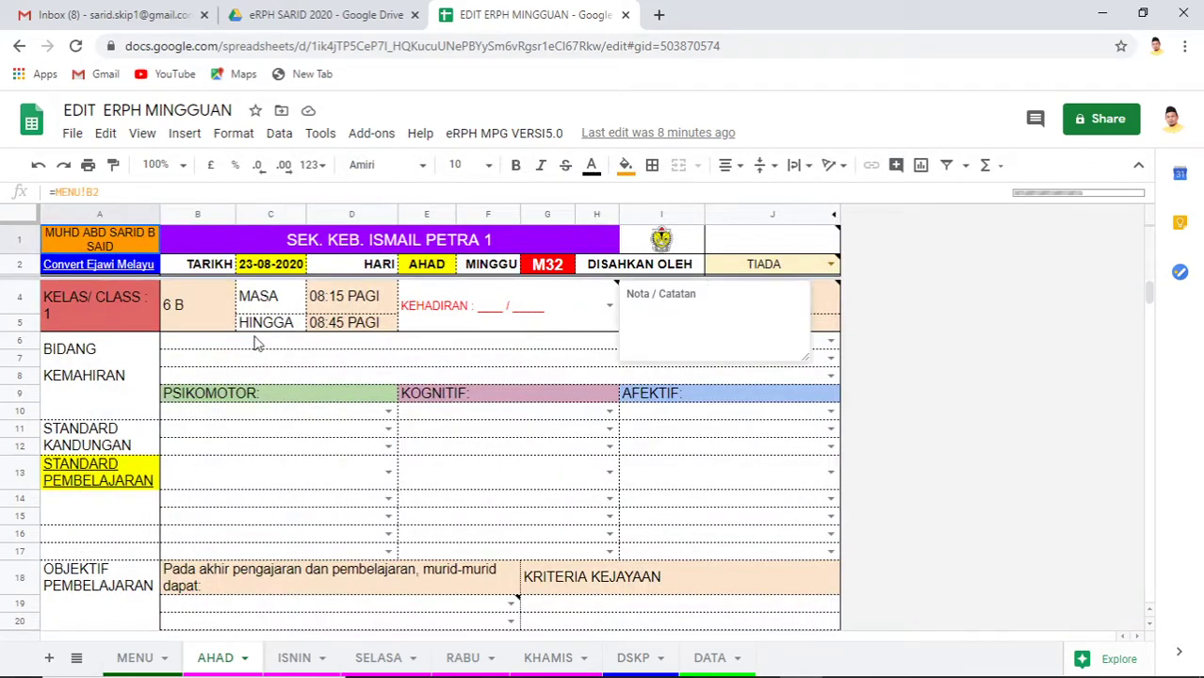
pyautogui.click(684, 358)
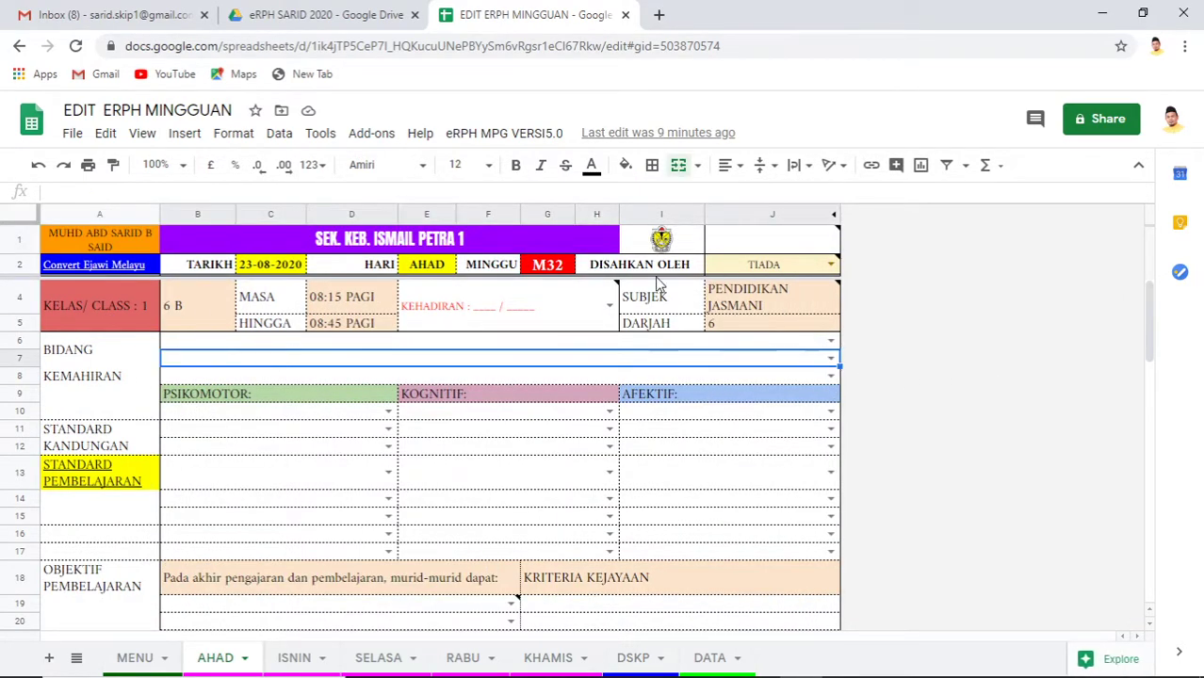
pyautogui.scroll(-2, 304, 396)
pyautogui.scroll(-3, 304, 403)
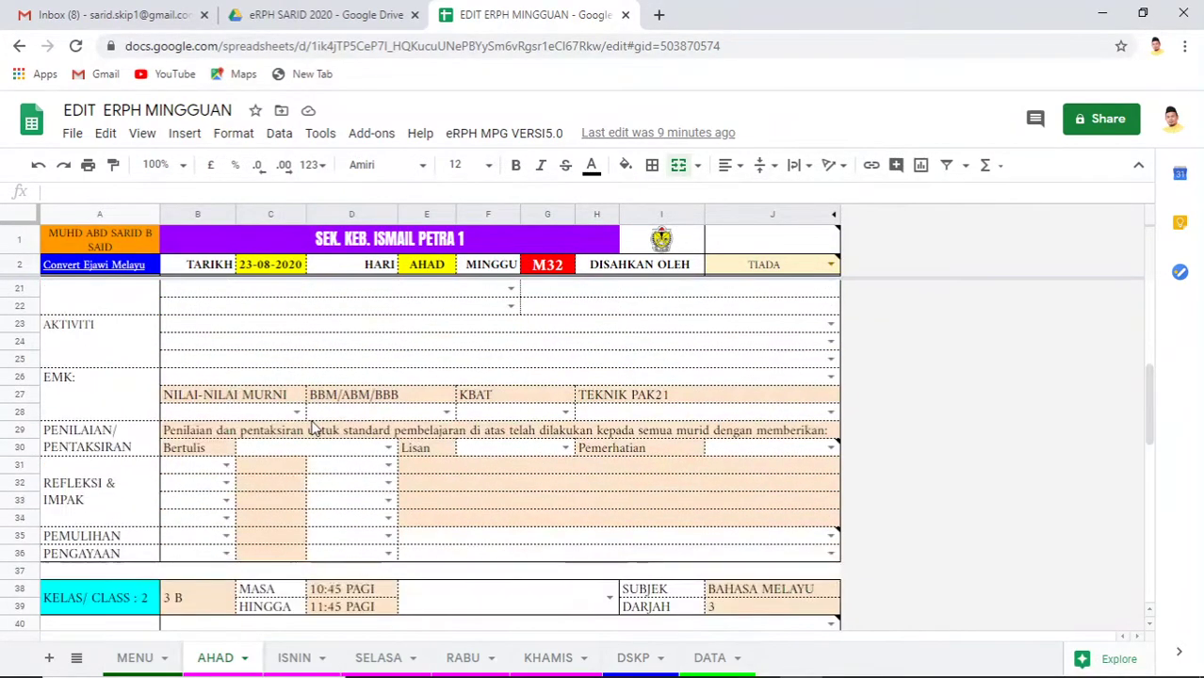
pyautogui.scroll(-2, 311, 424)
pyautogui.scroll(-1, 316, 428)
# Select the whole class 2 lesson block to review it, then clear the selection
pyautogui.moveTo(99, 376); pyautogui.dragTo(781, 669)
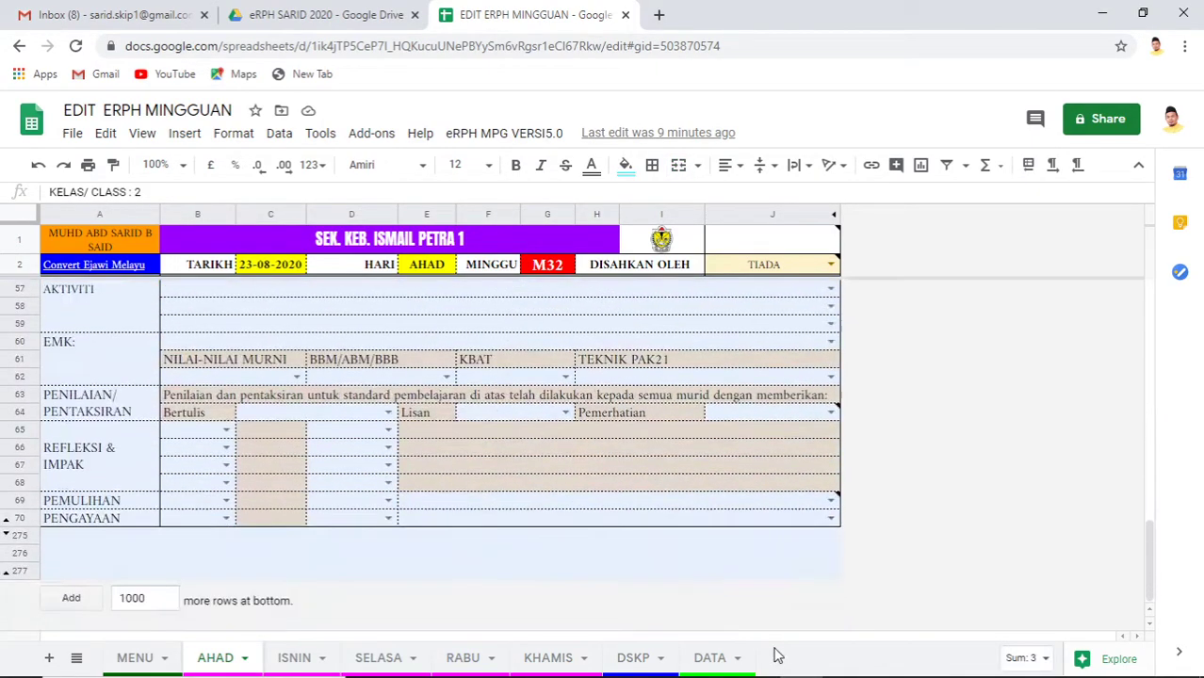
pyautogui.moveTo(782, 669); pyautogui.dragTo(767, 526)
pyautogui.scroll(5, 920, 409)
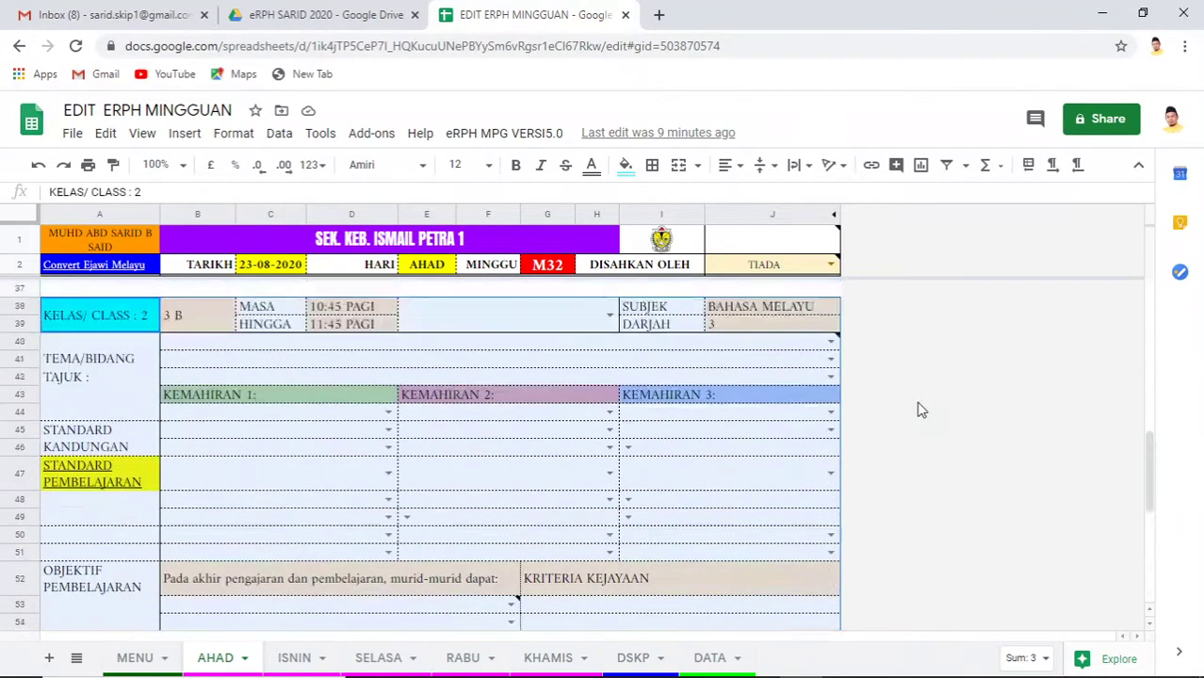
pyautogui.scroll(5, 920, 409)
pyautogui.scroll(3, 922, 408)
pyautogui.scroll(2, 920, 409)
pyautogui.click(728, 390)
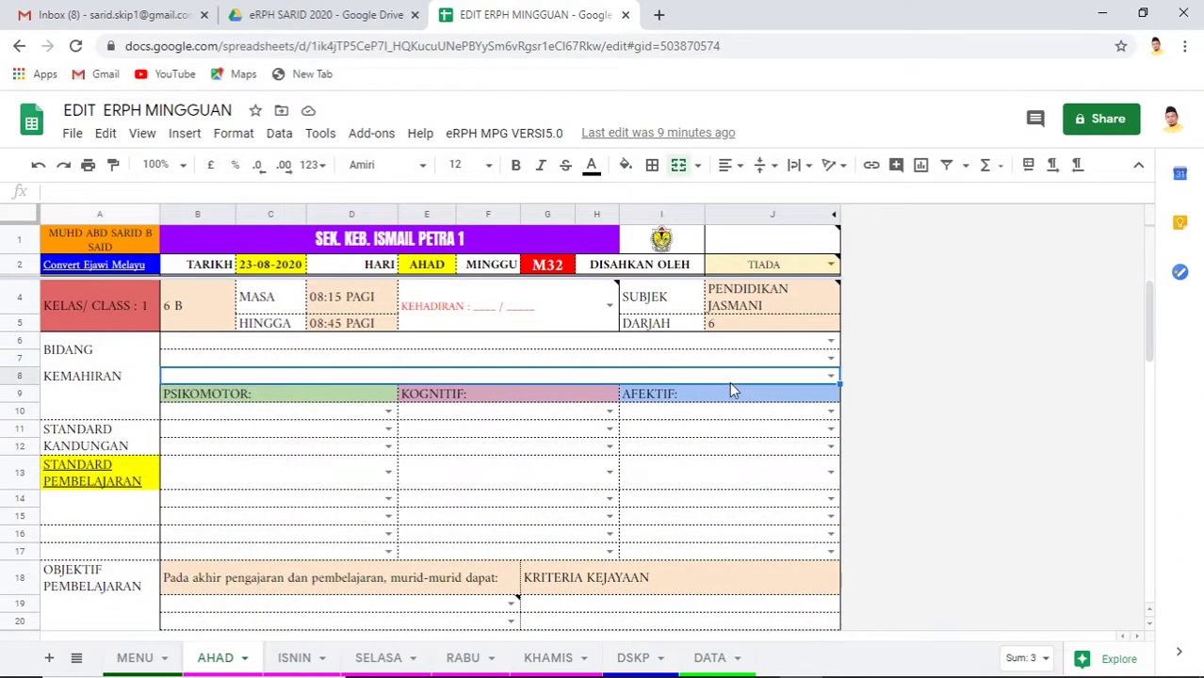
pyautogui.scroll(-5, 699, 500)
pyautogui.scroll(-3, 633, 492)
pyautogui.scroll(-2, 633, 492)
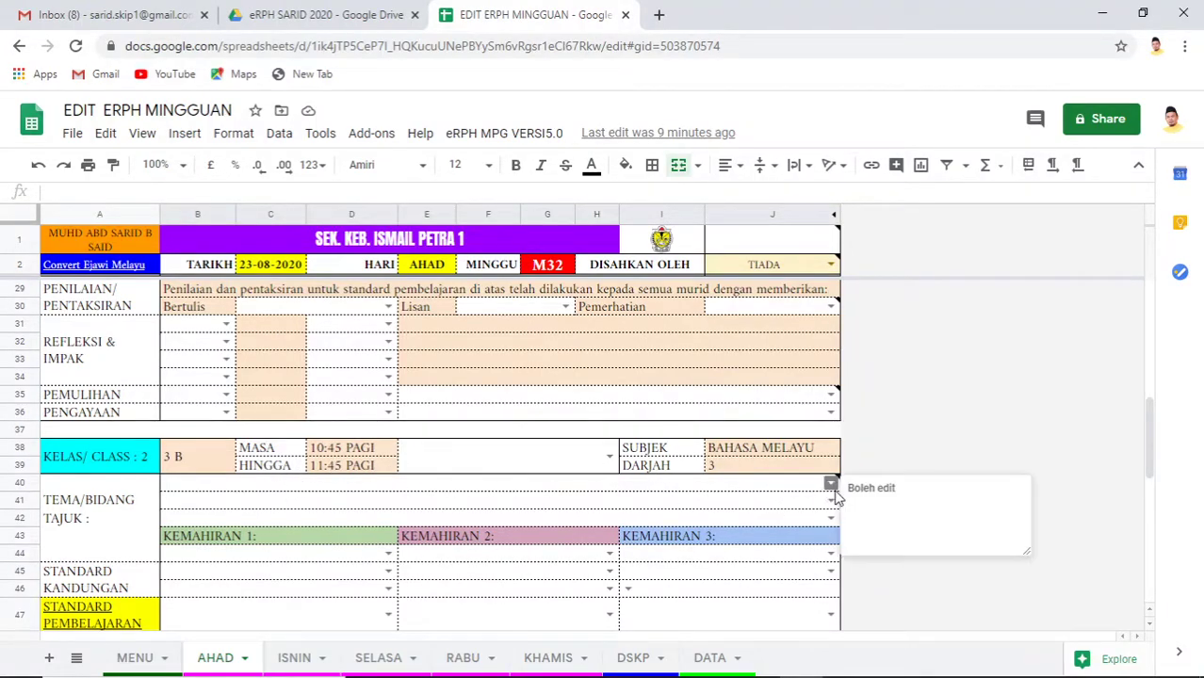
pyautogui.moveTo(830, 483)
pyautogui.click(256, 487)
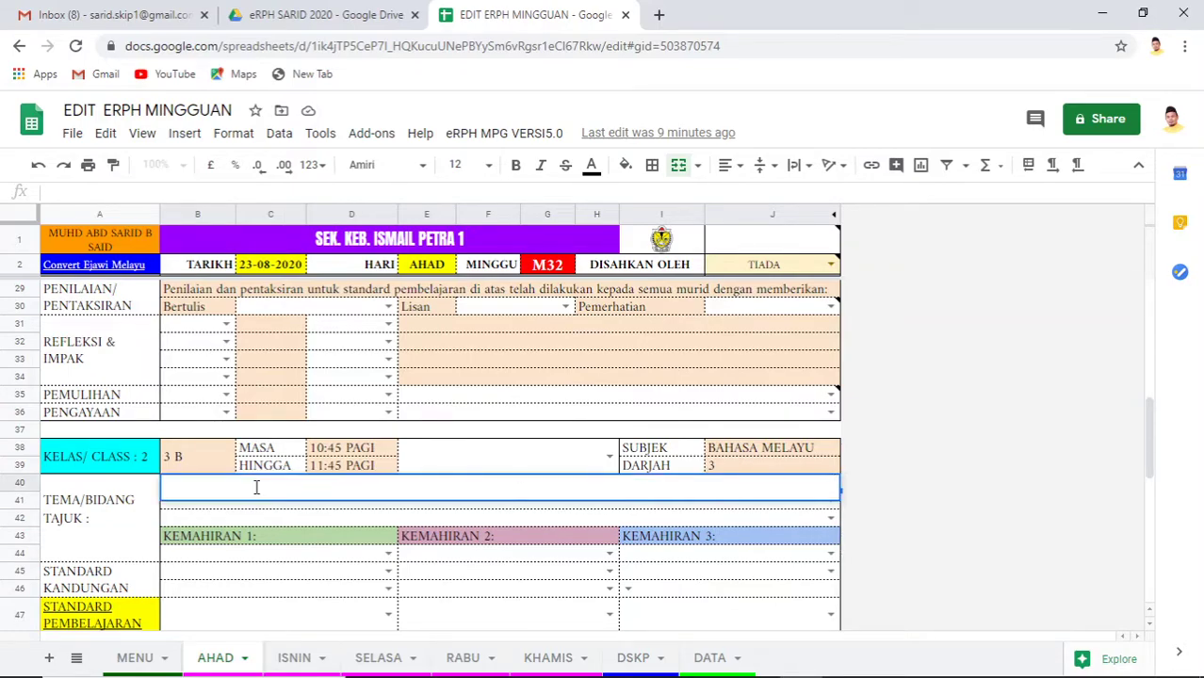
pyautogui.click(443, 516)
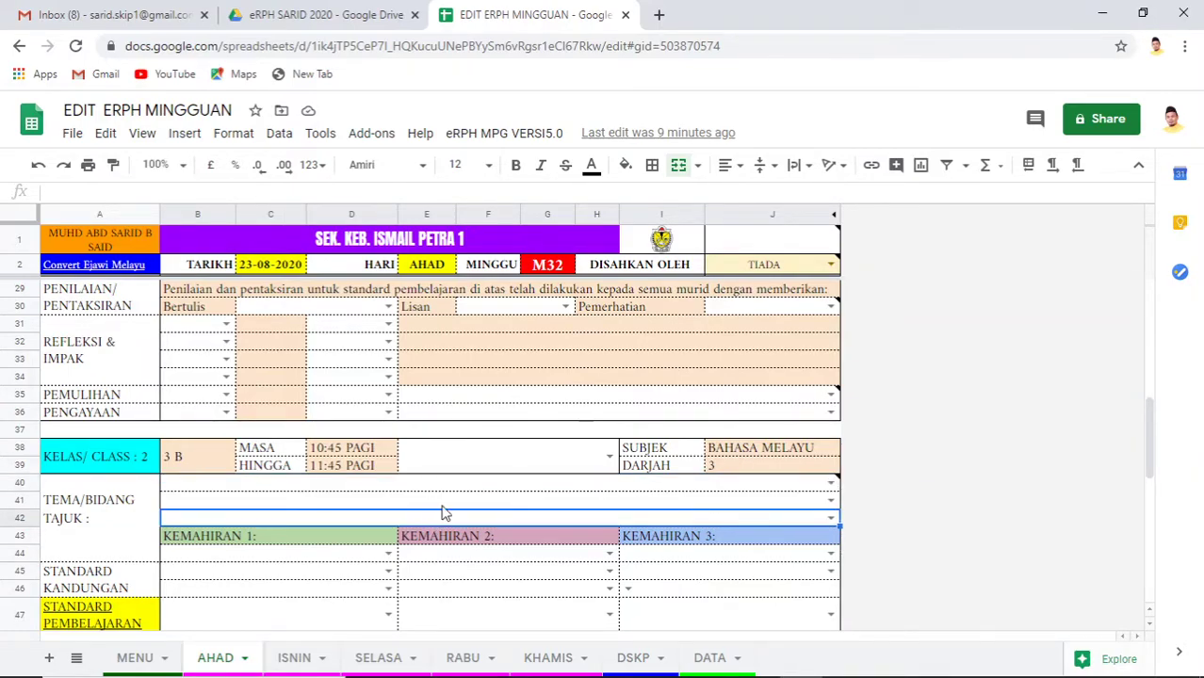
pyautogui.click(831, 502)
pyautogui.click(831, 502)
pyautogui.scroll(-1, 316, 591)
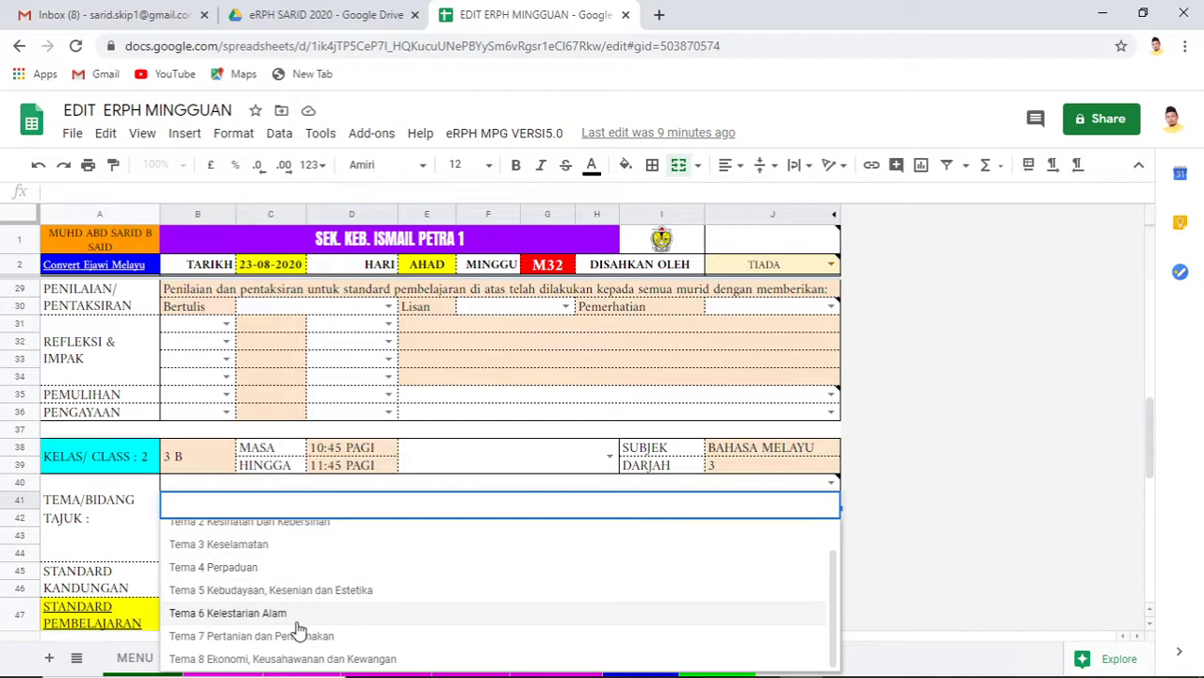
pyautogui.click(363, 475)
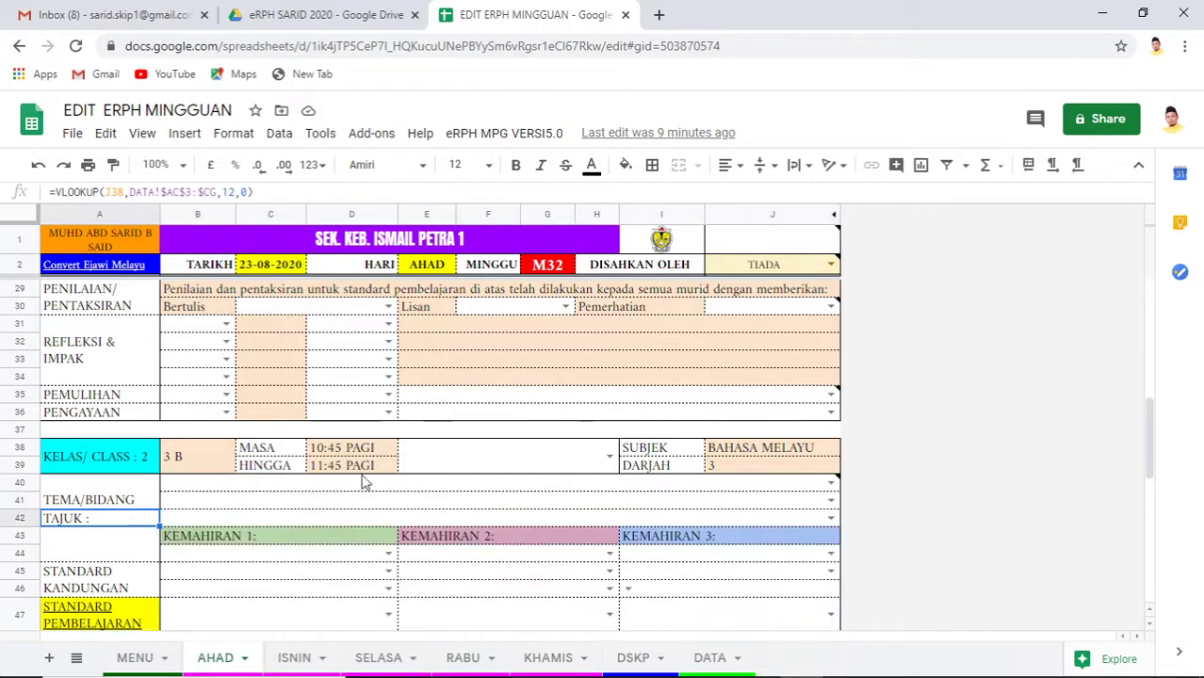
pyautogui.scroll(3, 685, 489)
pyautogui.scroll(-2, 683, 505)
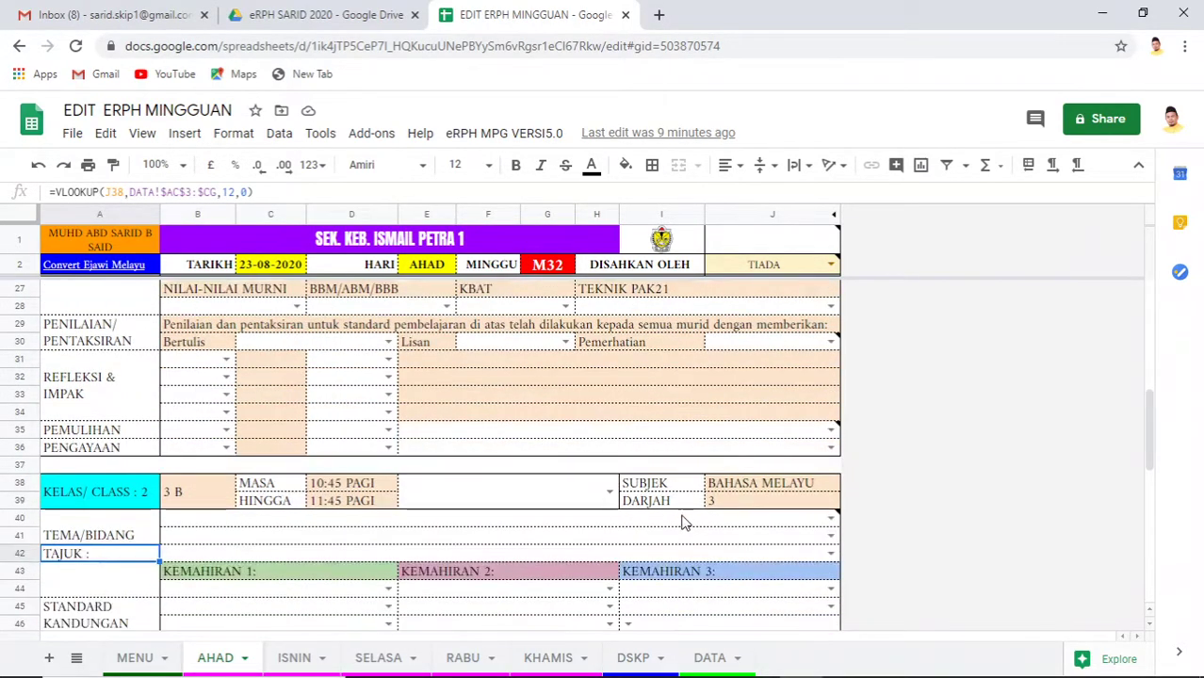
pyautogui.scroll(-3, 683, 519)
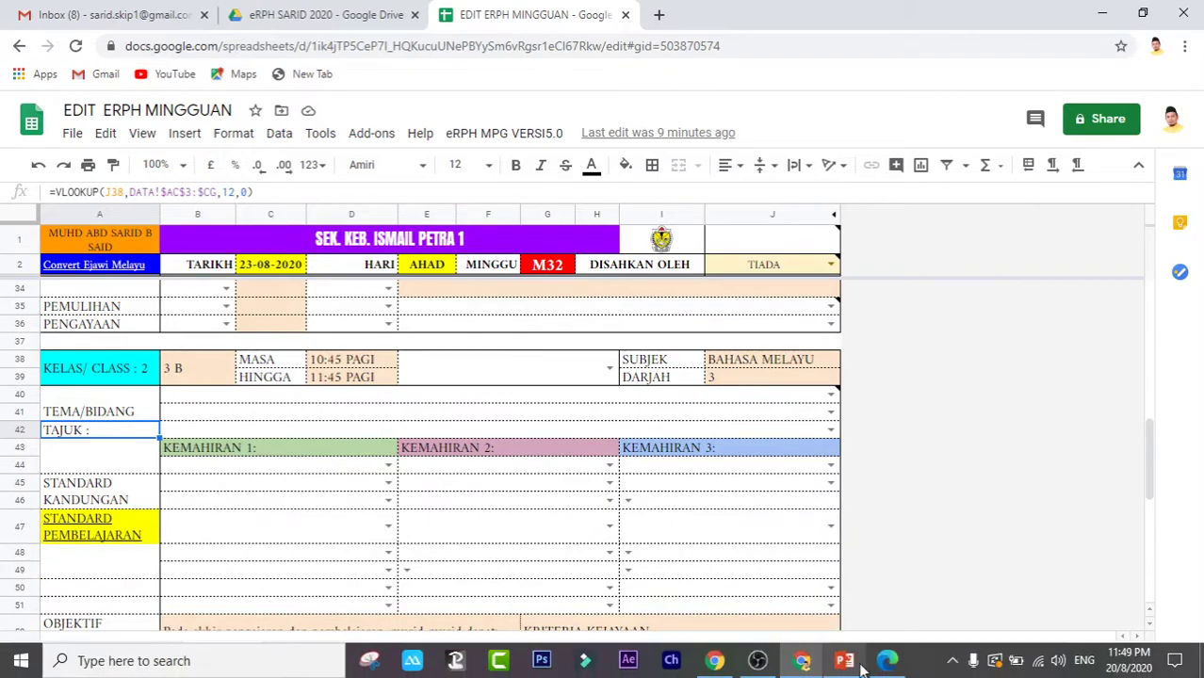
pyautogui.click(885, 661)
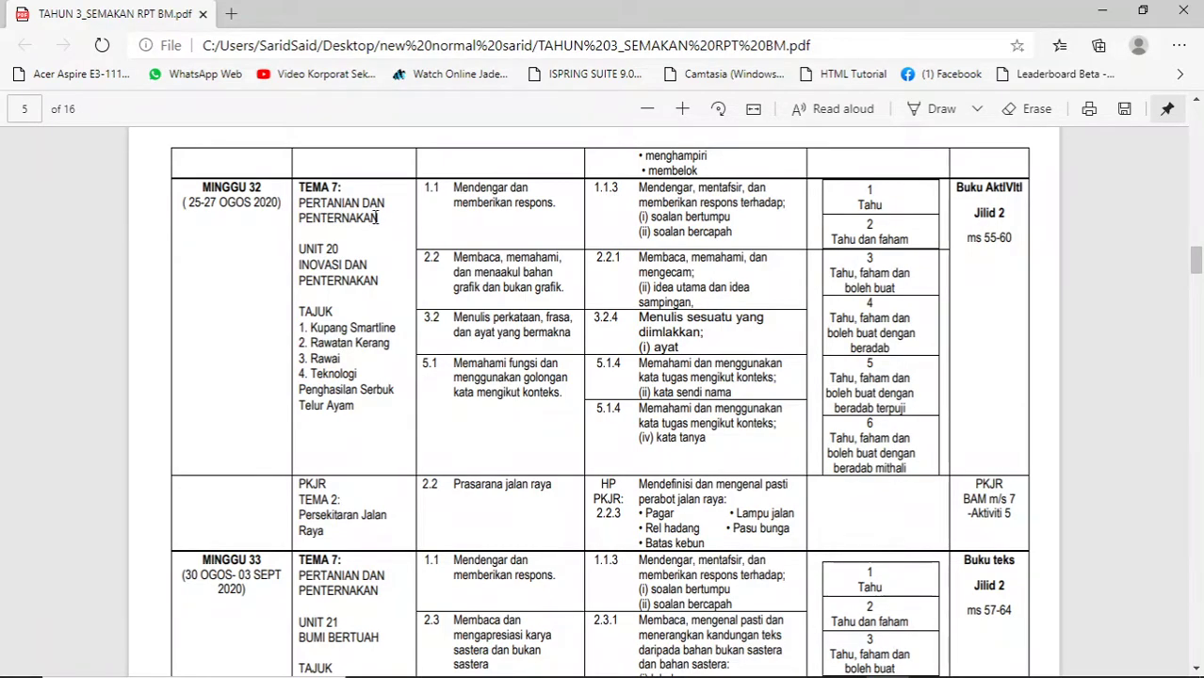
pyautogui.moveTo(382, 218); pyautogui.dragTo(307, 207)
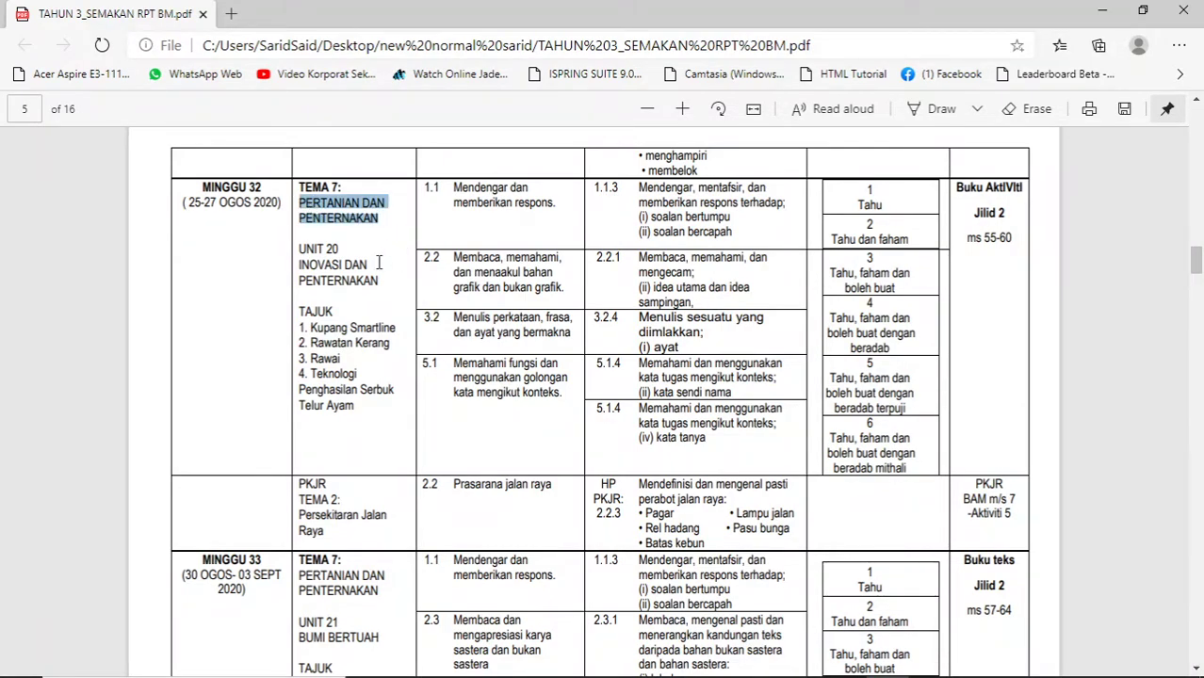
pyautogui.moveTo(377, 280); pyautogui.dragTo(295, 264)
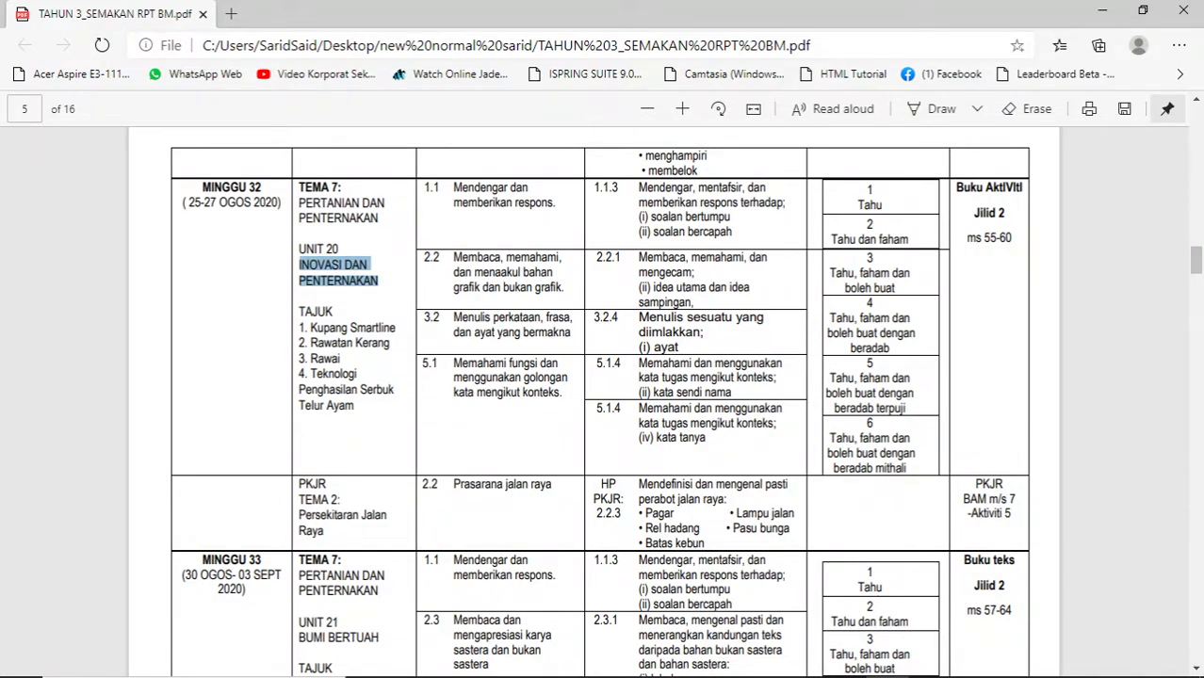
pyautogui.click(801, 661)
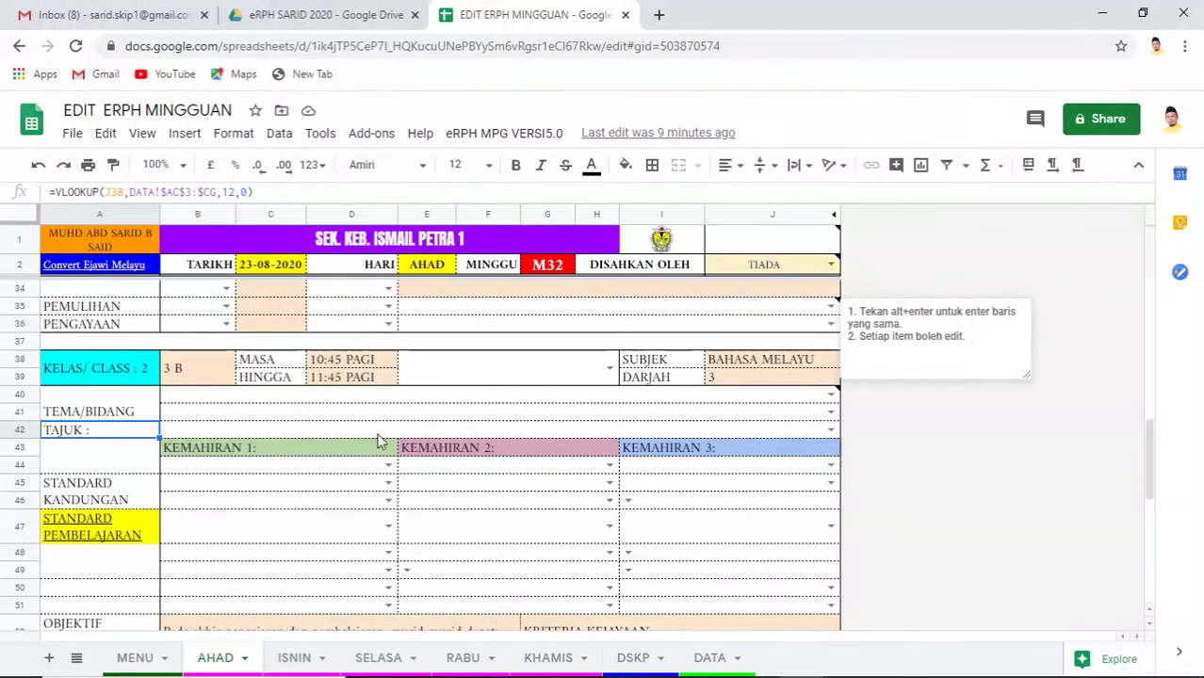
# Set the class 2 theme to Tema 7 Pertanian dan Penternakan
pyautogui.click(831, 414)
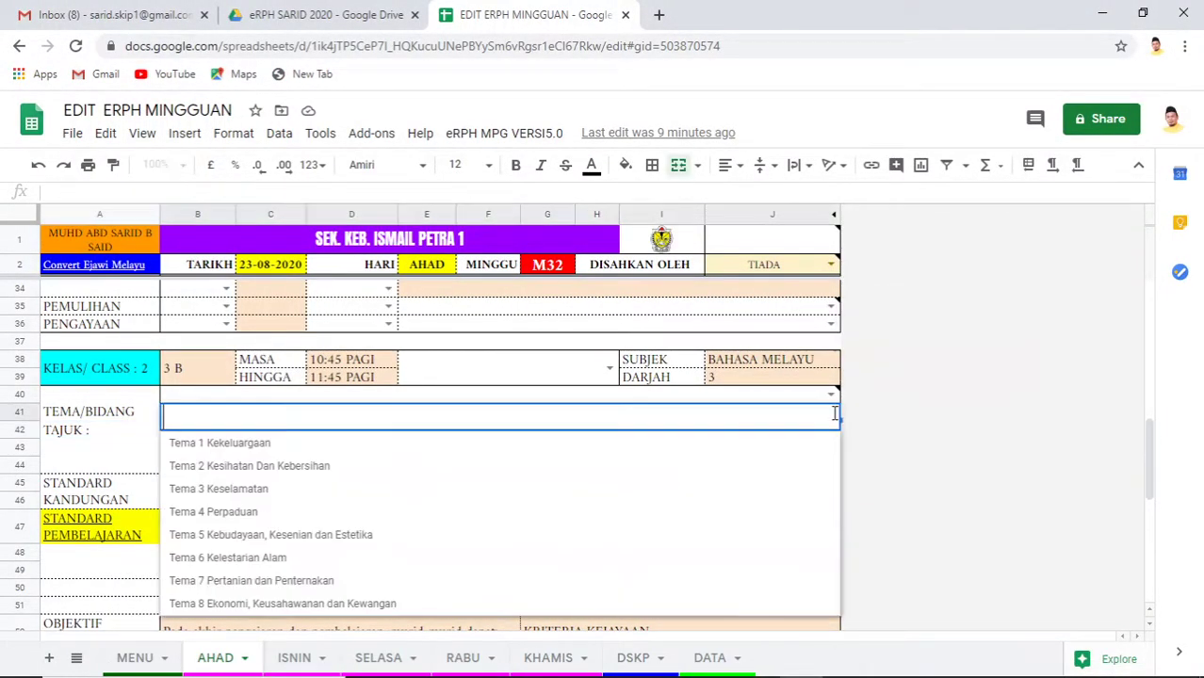
pyautogui.click(394, 586)
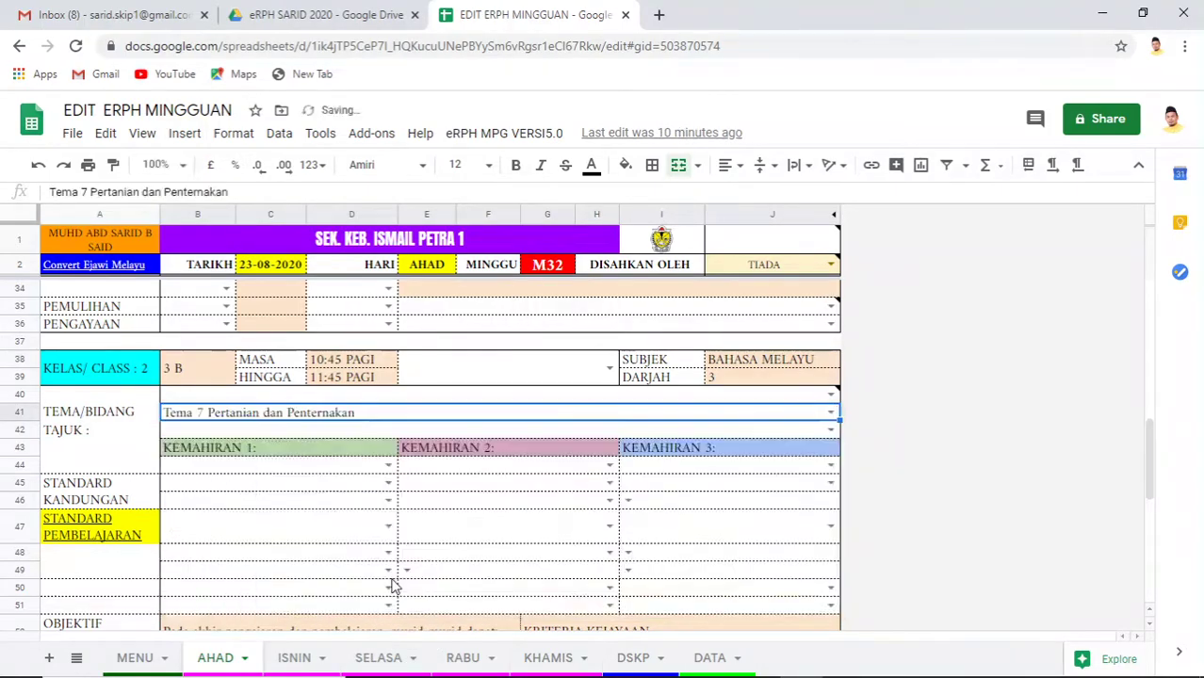
pyautogui.doubleClick(830, 431)
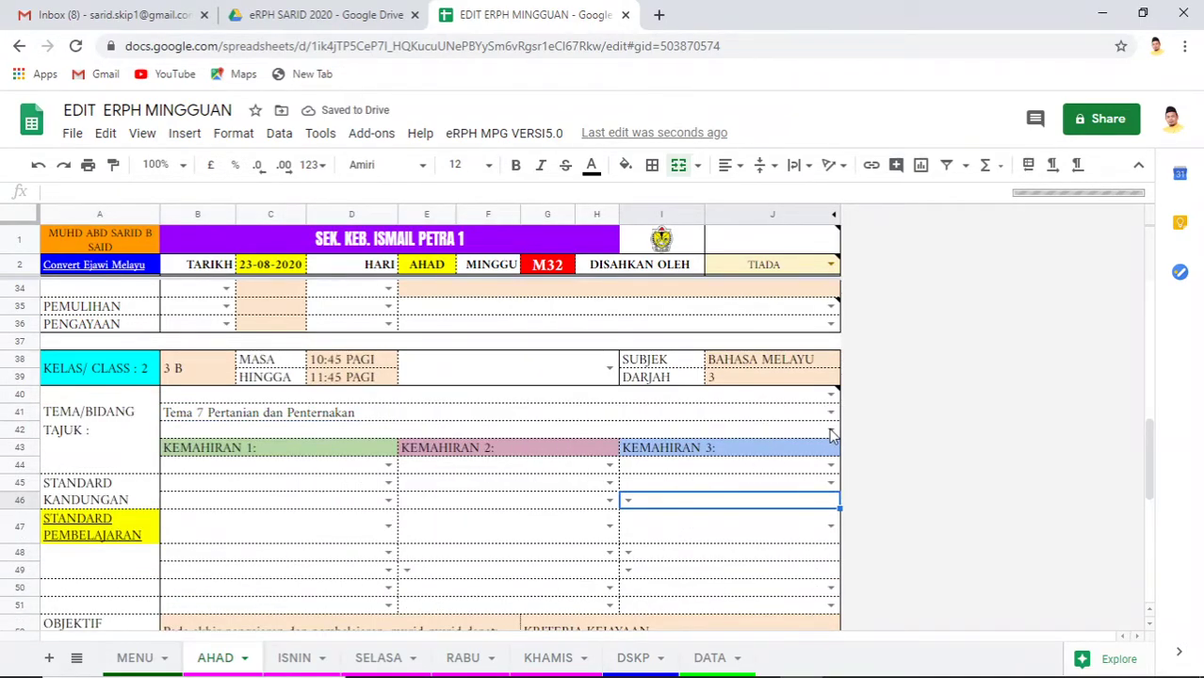
pyautogui.doubleClick(830, 431)
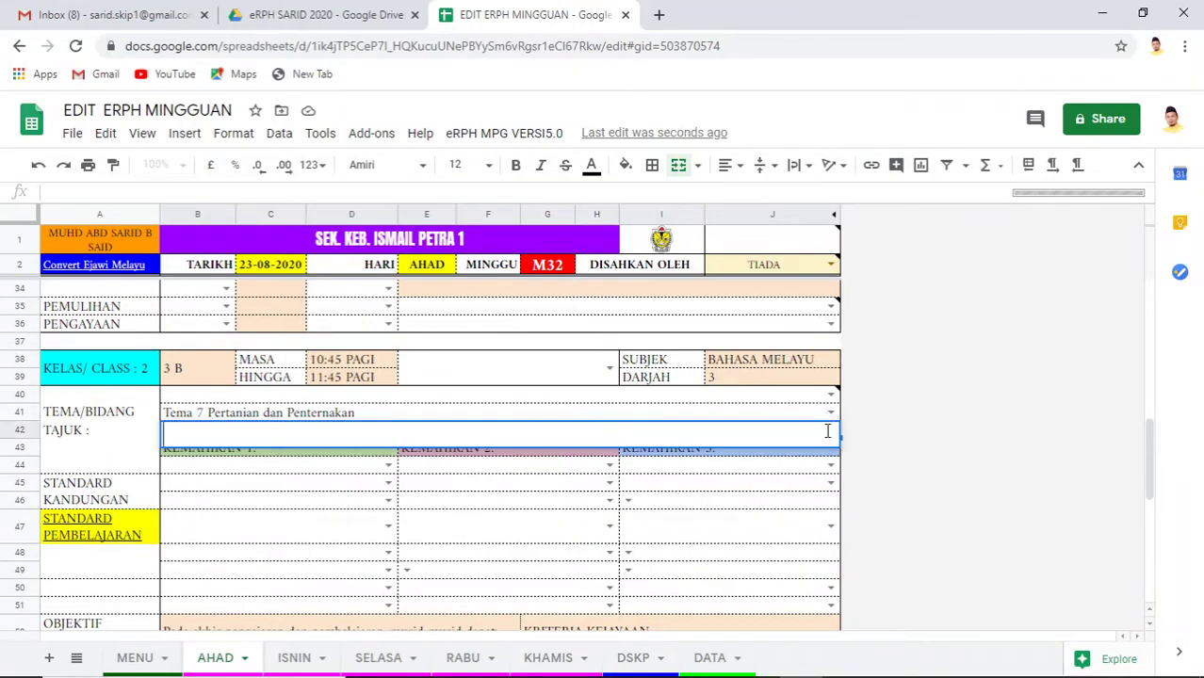
pyautogui.click(735, 488)
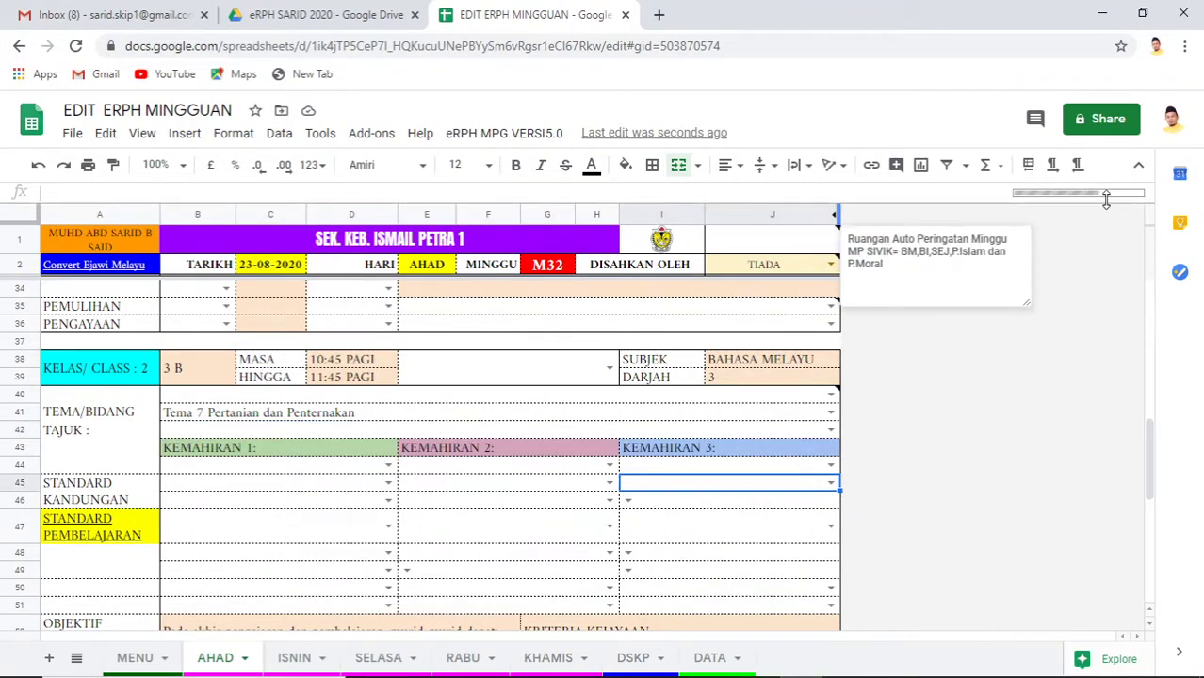
# Fill the TAJUK row with Unit 20 Inovasi Dalam Penternakan and bring up the RPT PDF
pyautogui.click(830, 430)
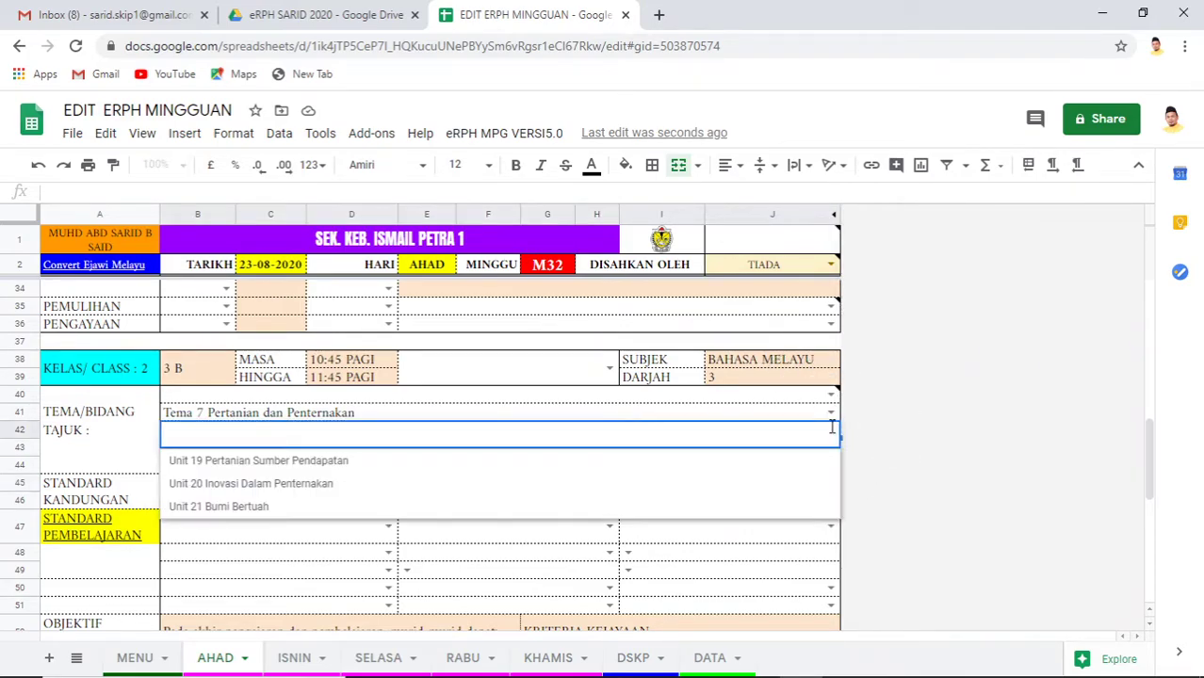
pyautogui.click(304, 491)
pyautogui.click(304, 491)
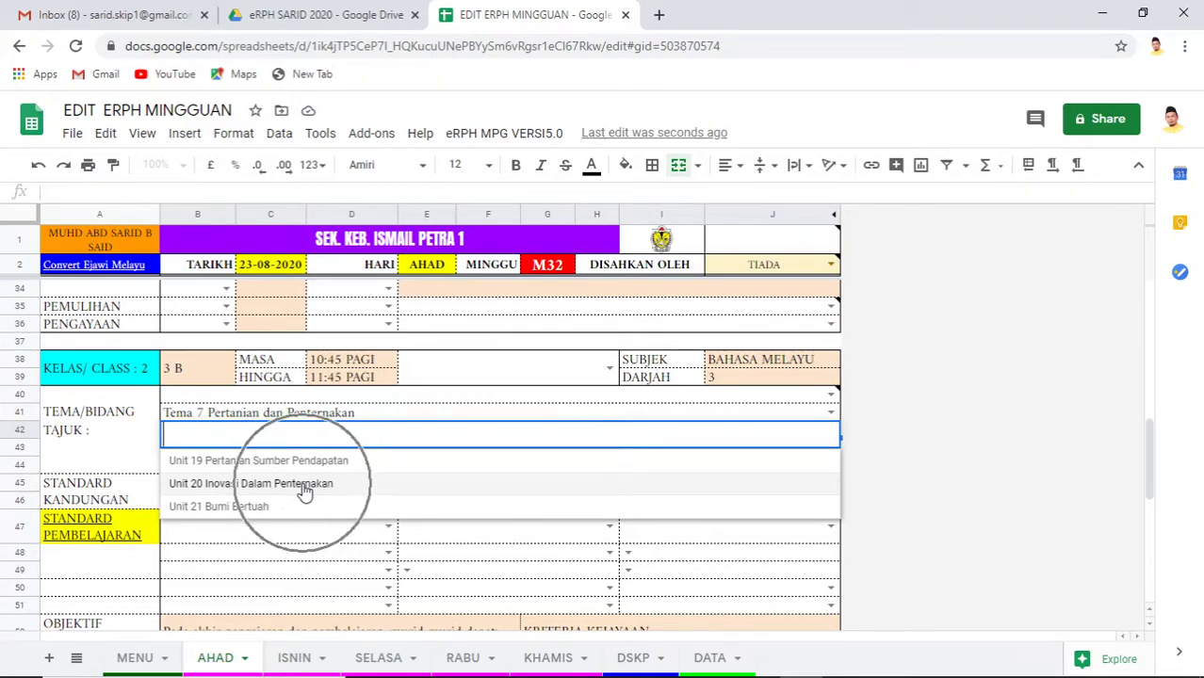
pyautogui.click(212, 400)
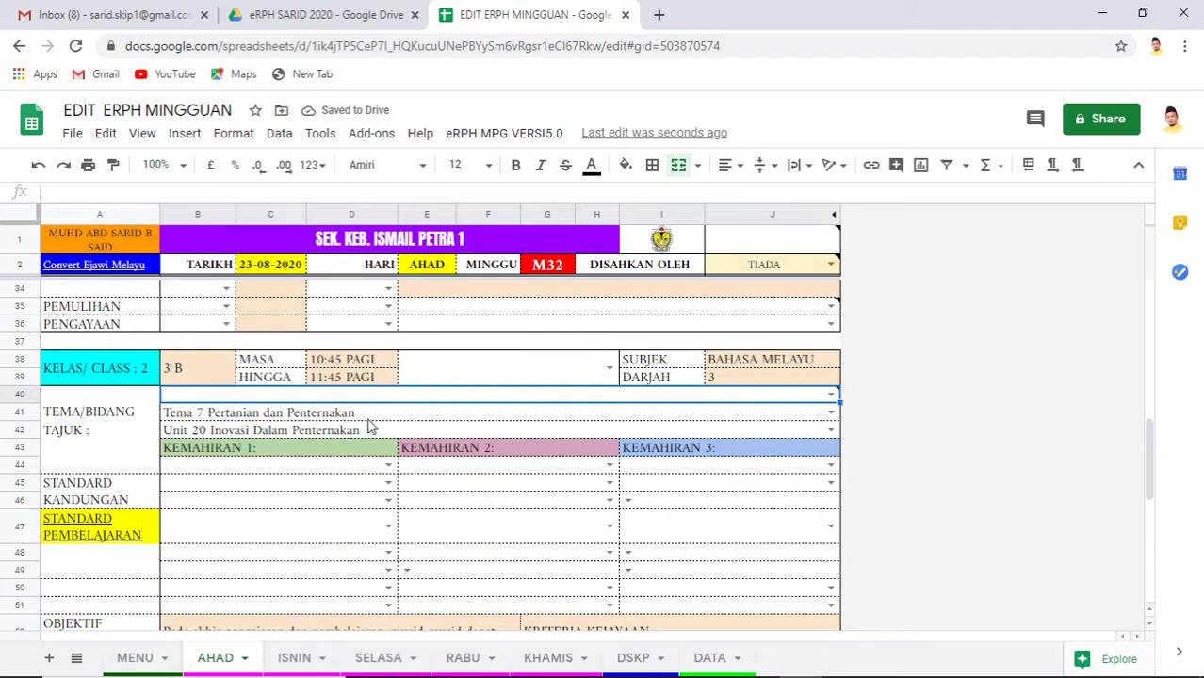
pyautogui.click(886, 660)
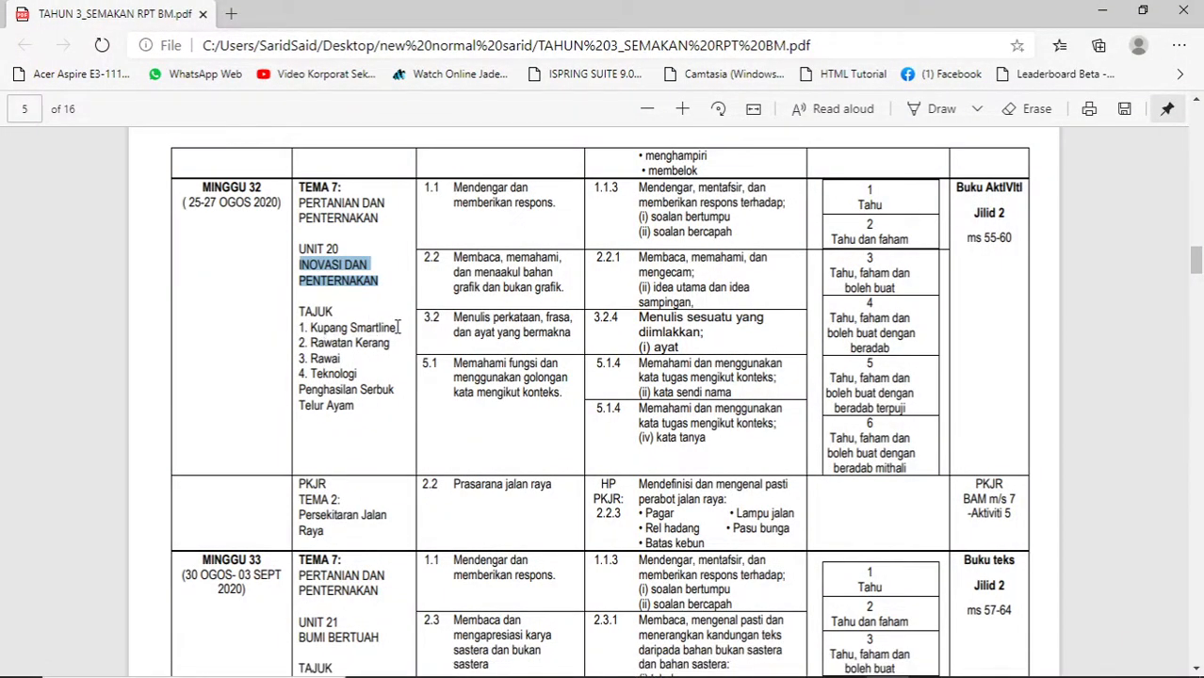
# Copy the week 32 topic 'Kupang Smartline' from the RPT PDF
pyautogui.moveTo(389, 329); pyautogui.dragTo(311, 328)
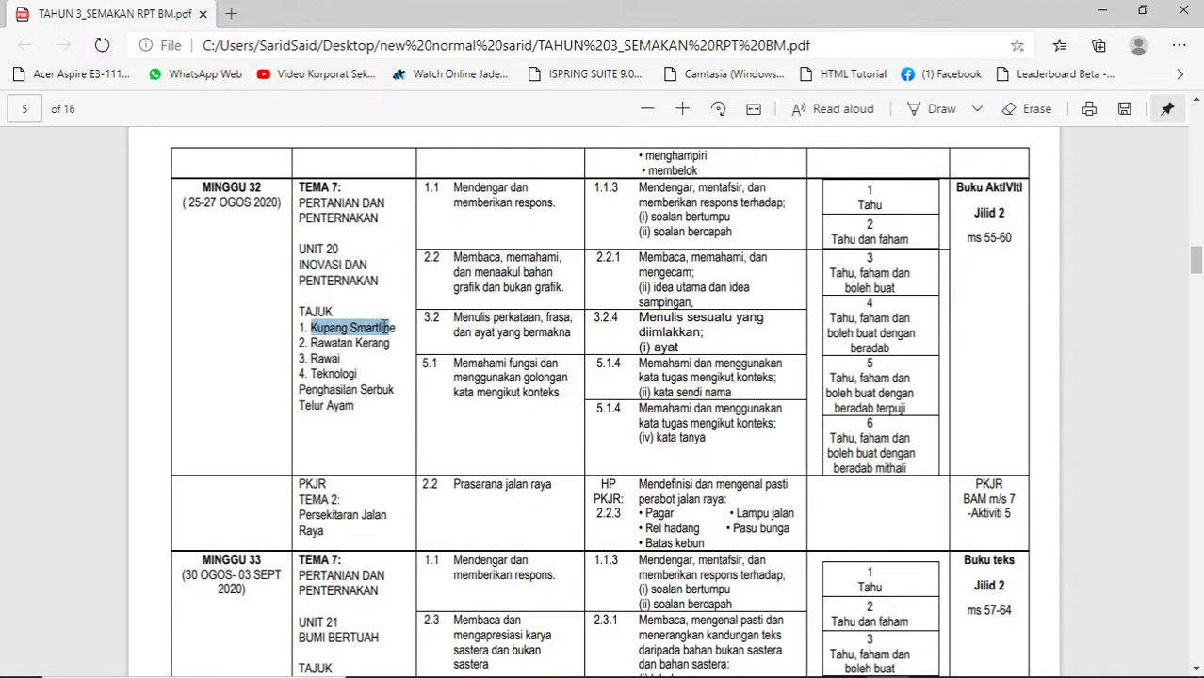
pyautogui.moveTo(397, 328); pyautogui.dragTo(311, 327)
pyautogui.rightClick(311, 327)
pyautogui.click(384, 384)
# Paste Kupang Smartline into B40 and prefix it so it reads 'Tajuk: Kupang Smartline'
pyautogui.moveTo(801, 670)
pyautogui.click(803, 662)
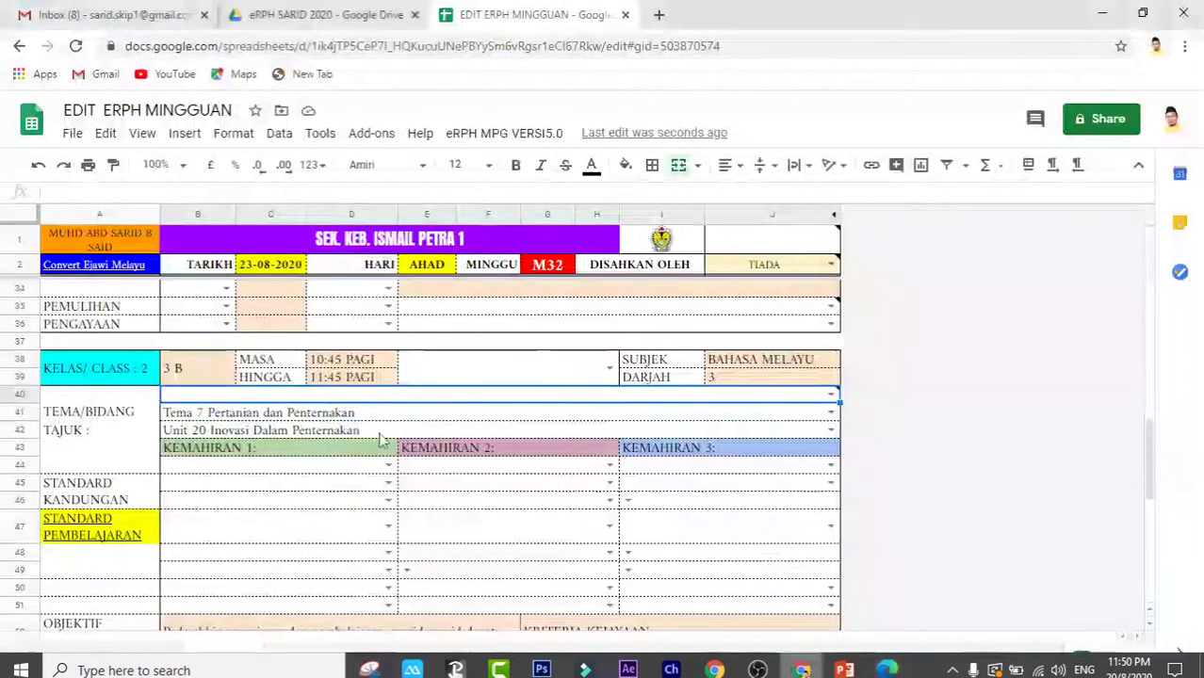
pyautogui.rightClick(185, 402)
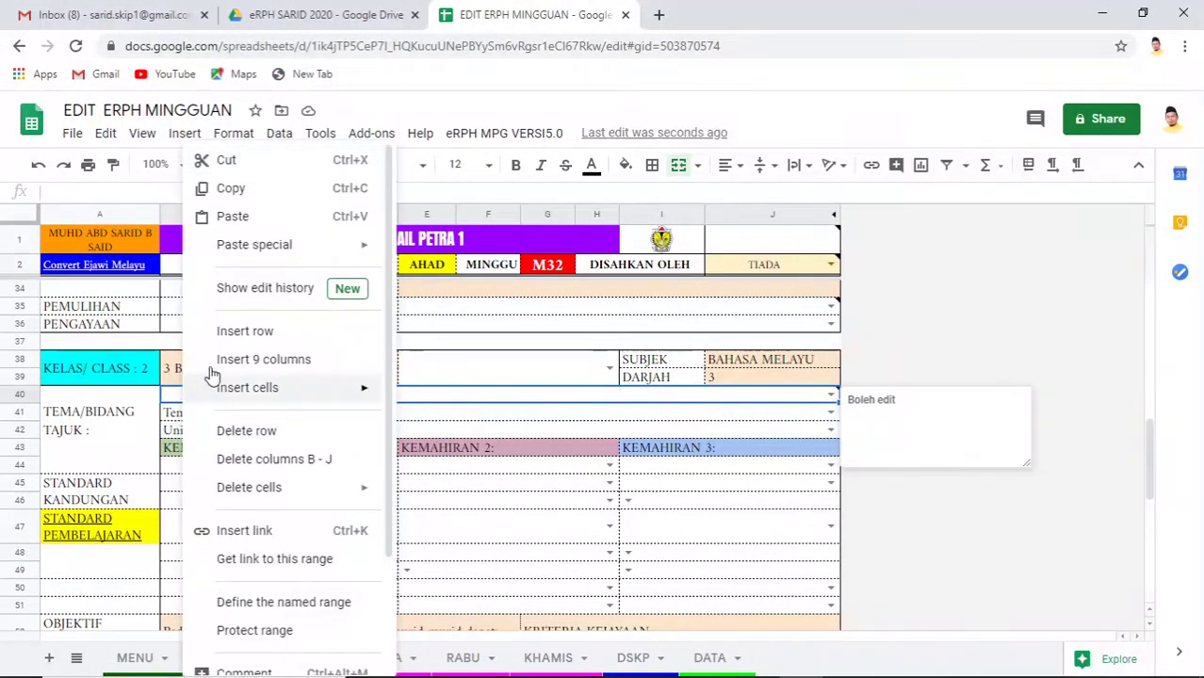
pyautogui.moveTo(255, 244)
pyautogui.click(446, 253)
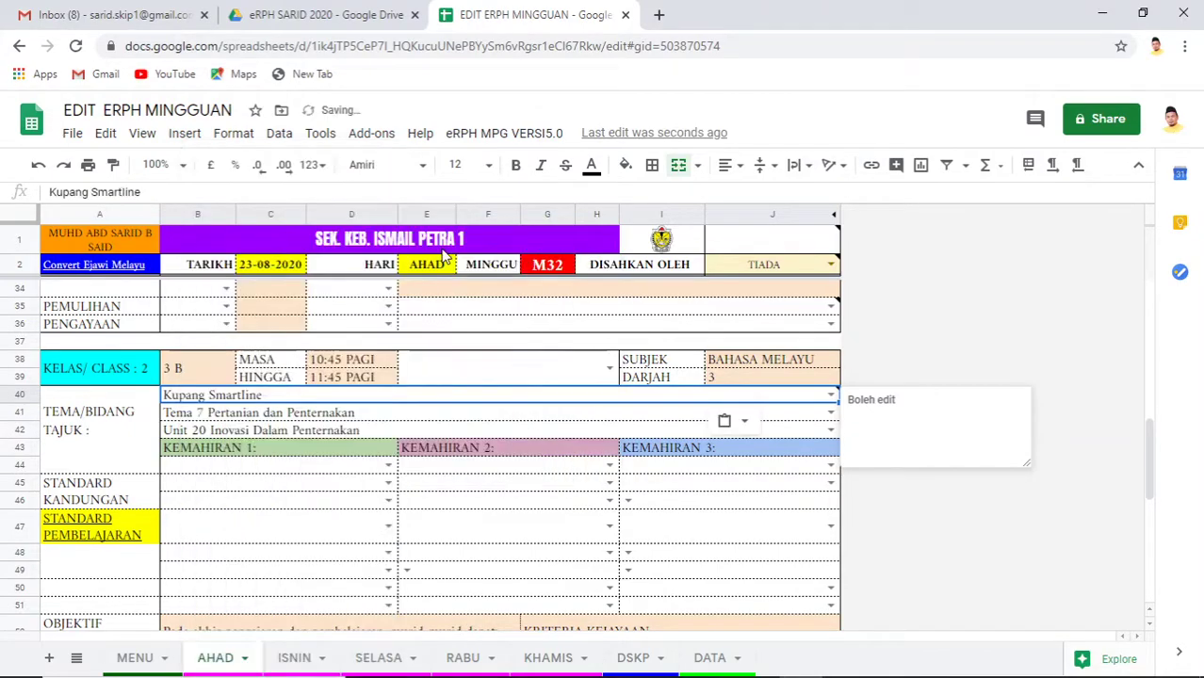
pyautogui.click(250, 501)
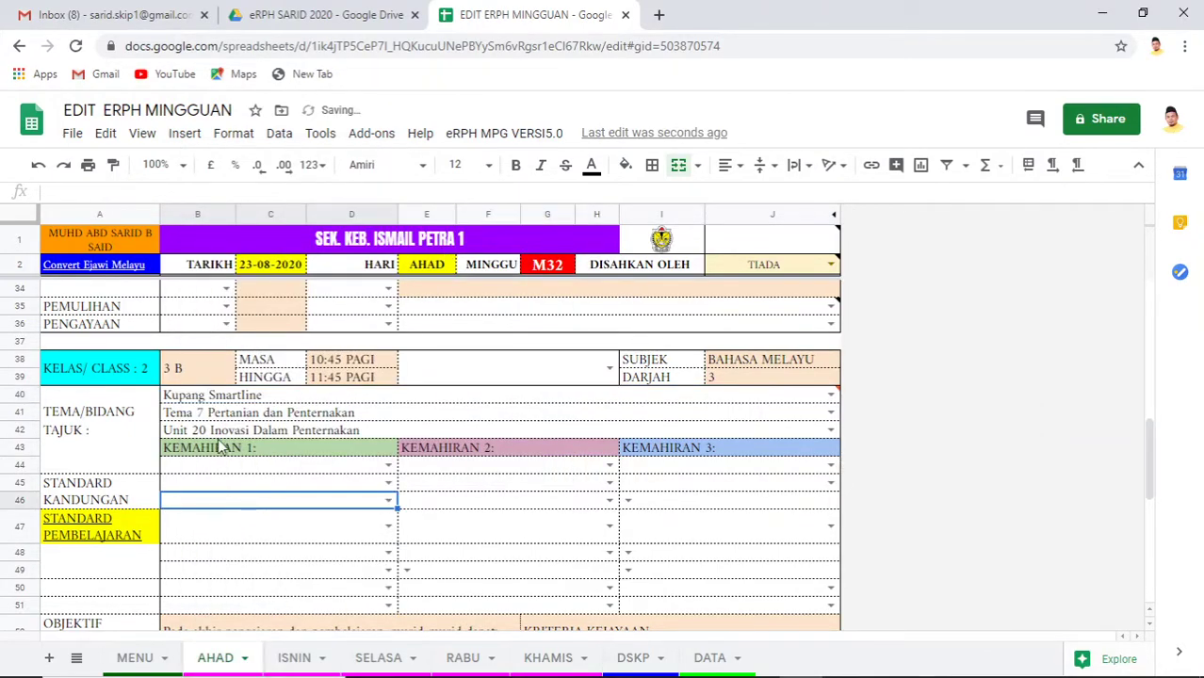
pyautogui.doubleClick(173, 399)
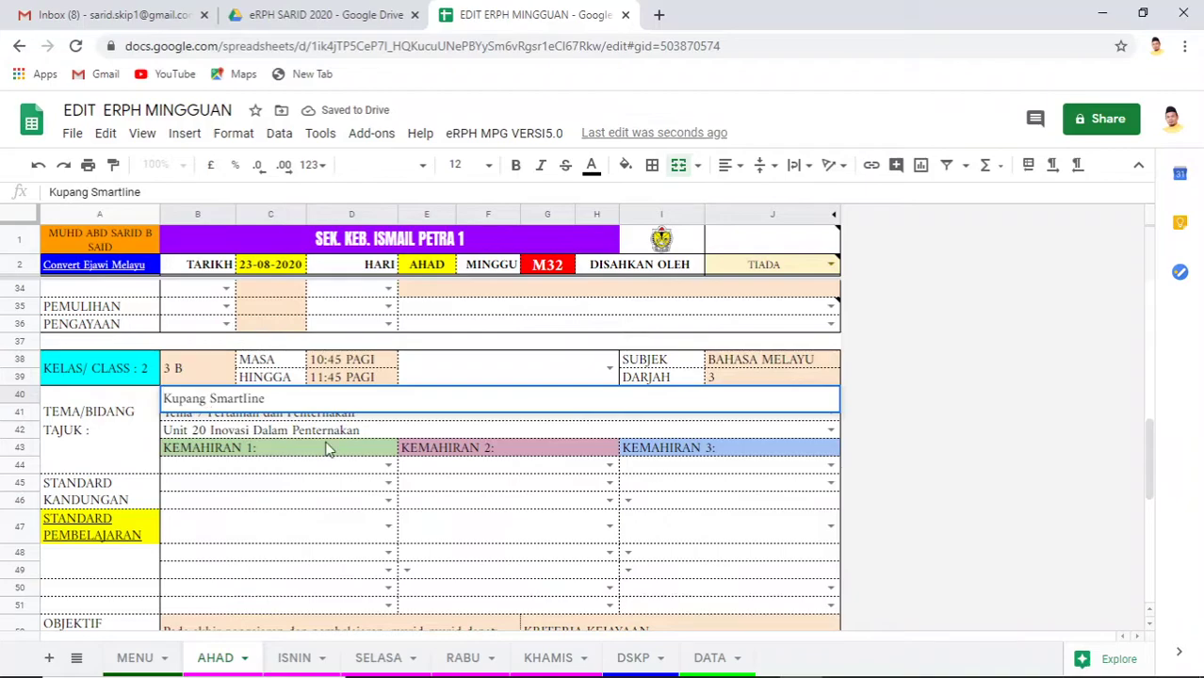
pyautogui.write('T')
pyautogui.write('aju')
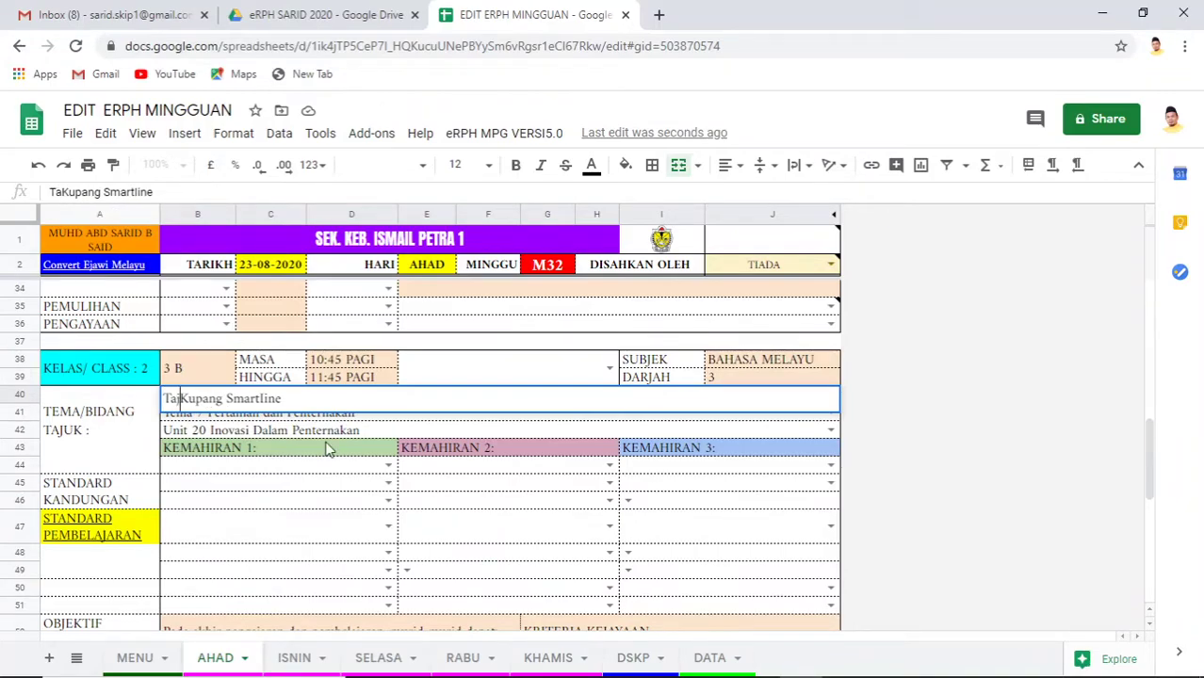
pyautogui.write('k:')
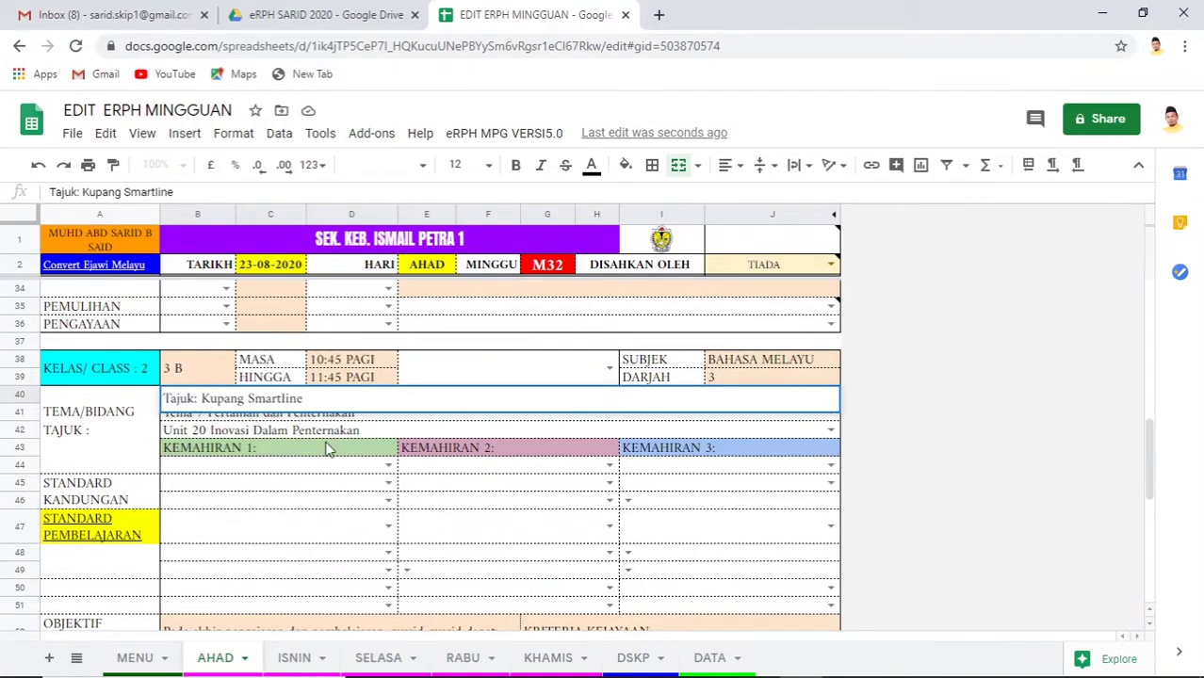
pyautogui.click(301, 503)
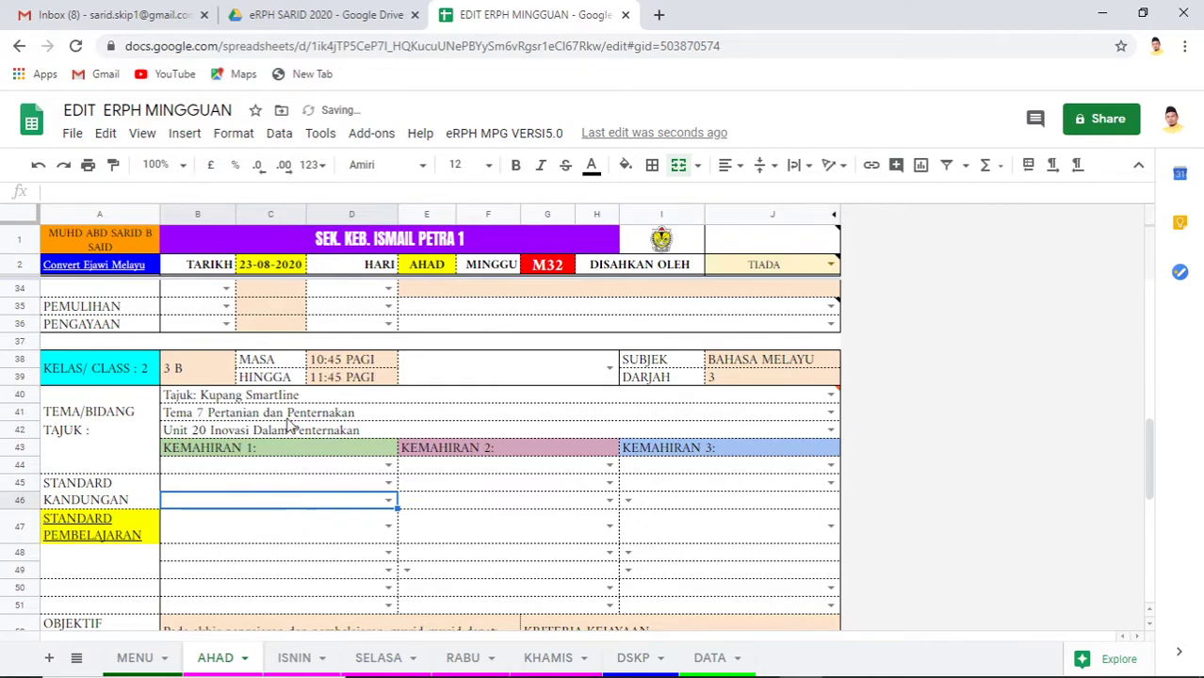
pyautogui.click(224, 416)
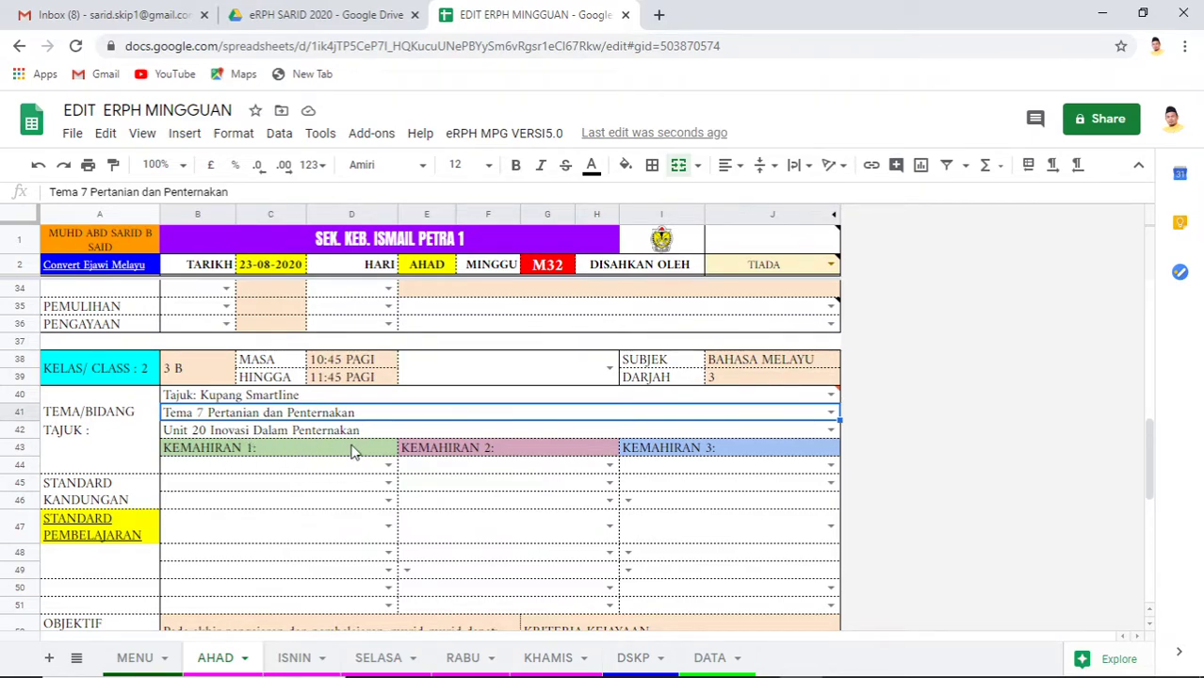
# Look up standard 3.2 in the PDF's week 32 row, then return to Sheets
pyautogui.click(886, 661)
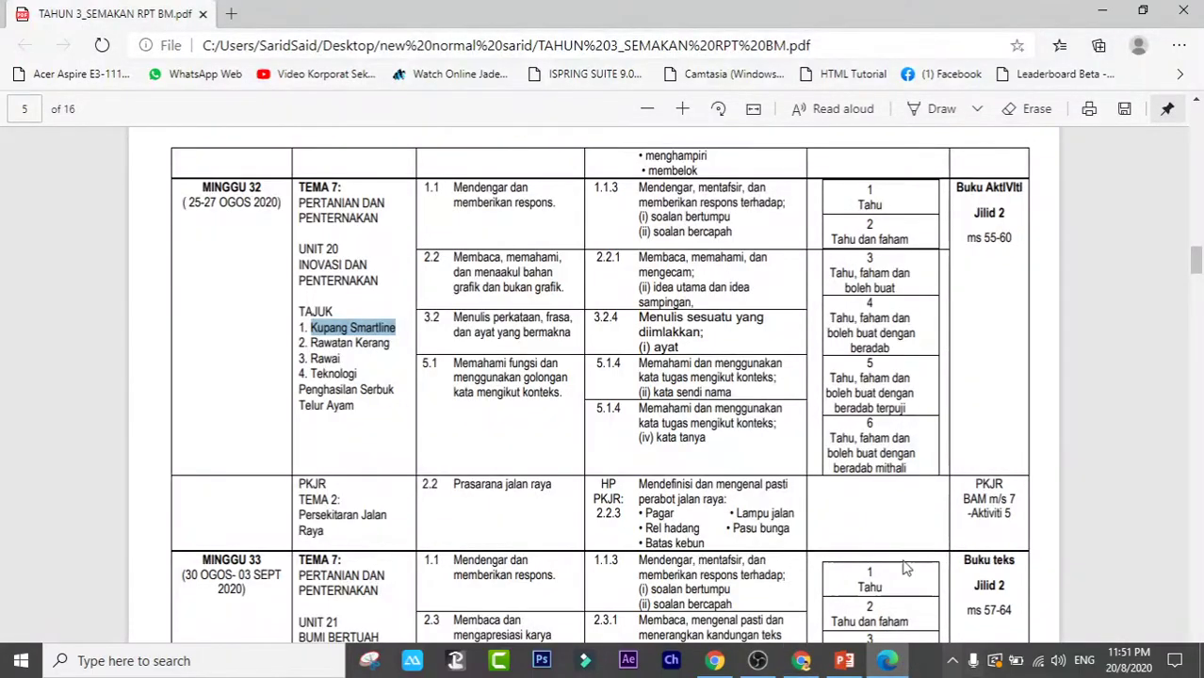
pyautogui.click(439, 187)
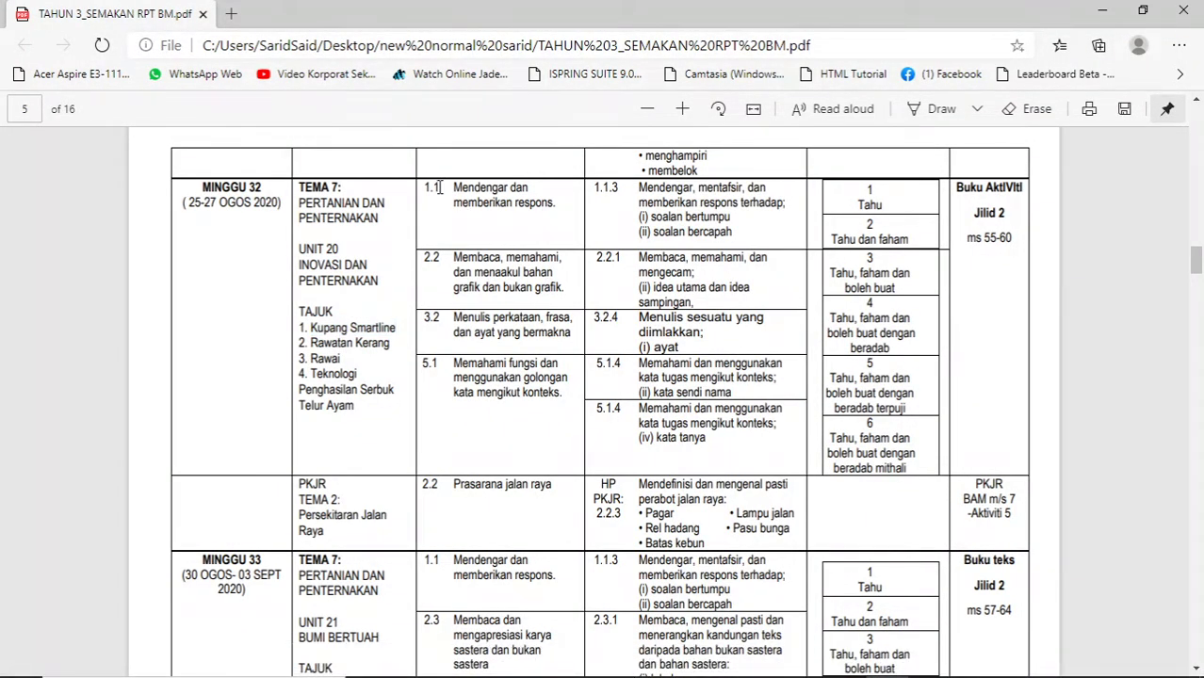
pyautogui.doubleClick(431, 317)
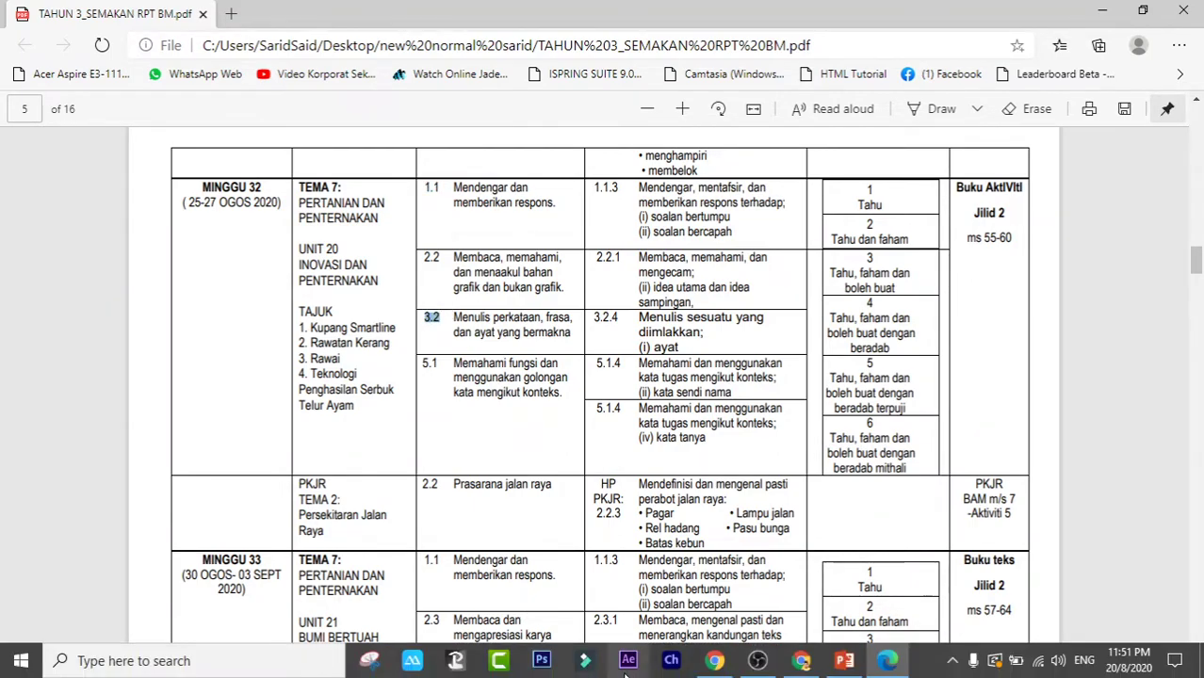
pyautogui.click(811, 663)
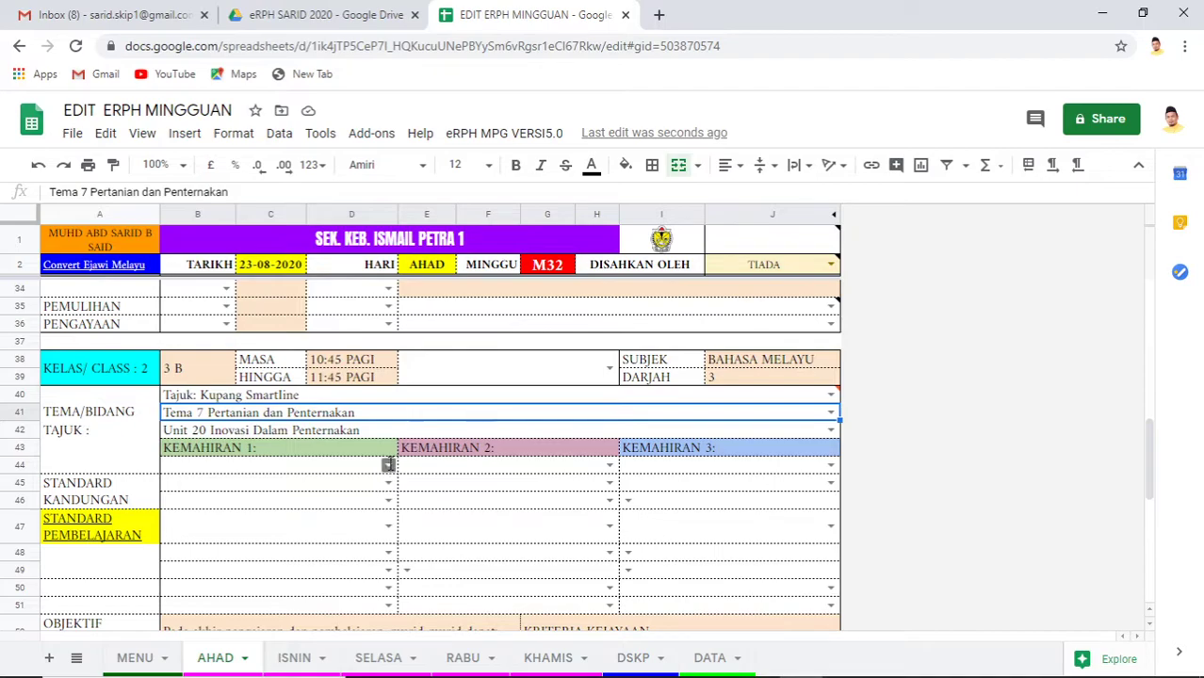
# Inspect the skill and content standard dropdowns in B44 and B45, which show #N/A
pyautogui.click(386, 464)
pyautogui.click(514, 502)
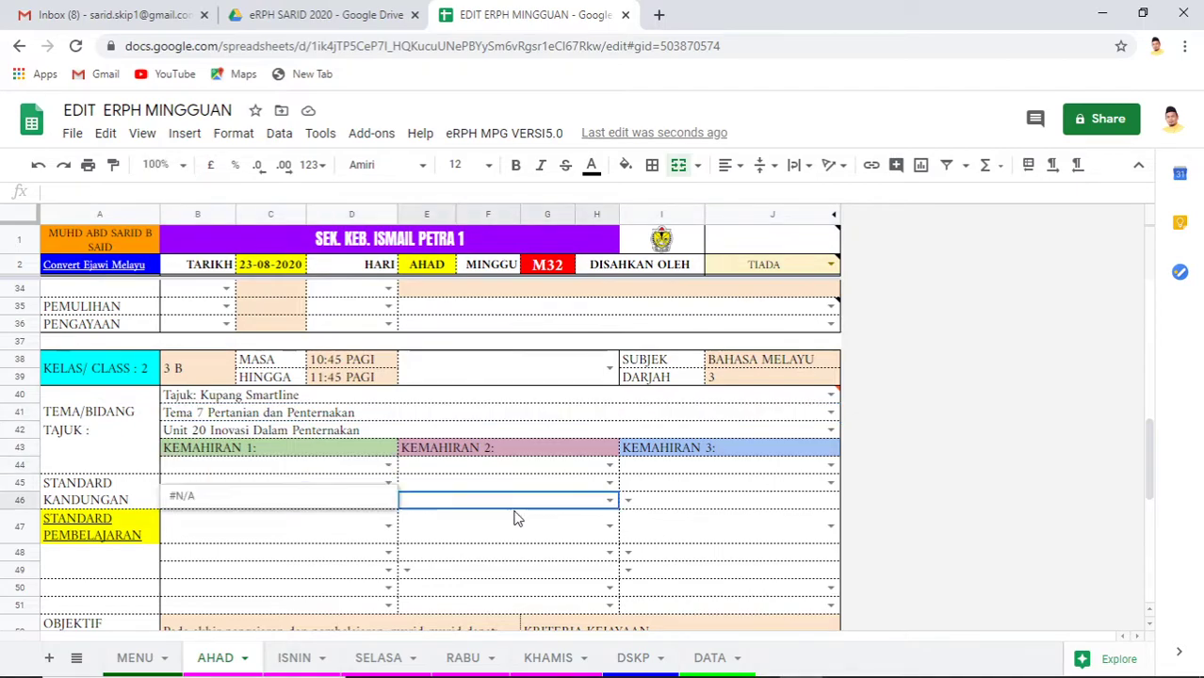
pyautogui.click(388, 466)
pyautogui.click(478, 480)
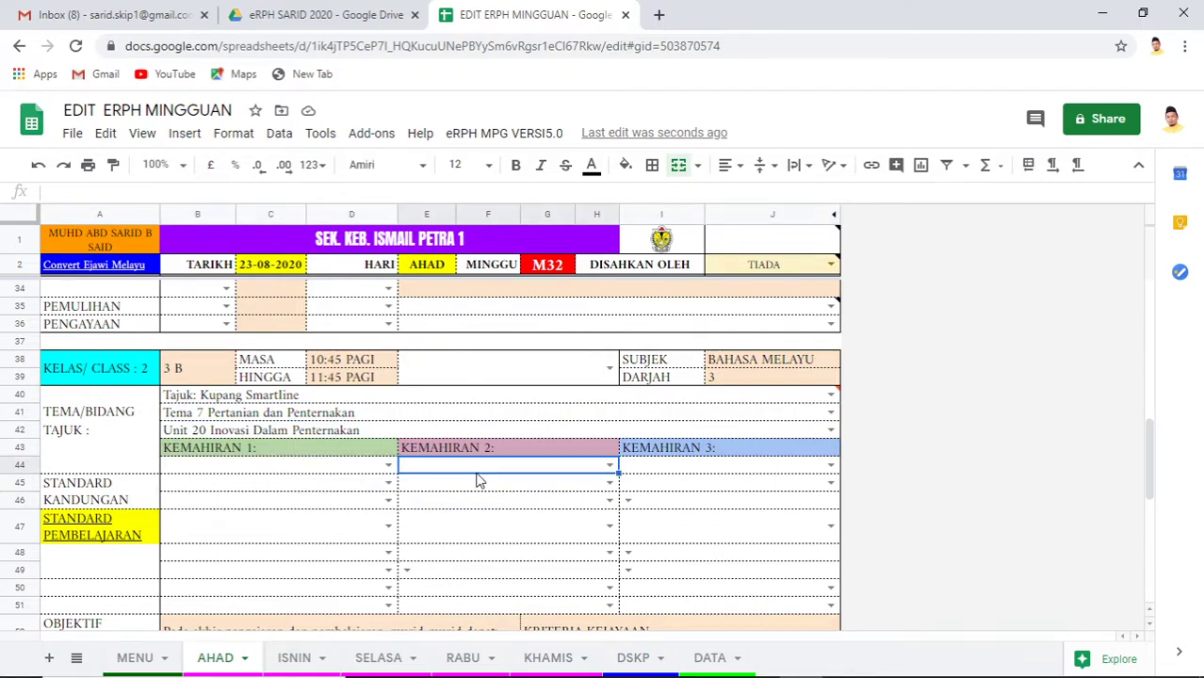
pyautogui.click(384, 483)
pyautogui.click(426, 490)
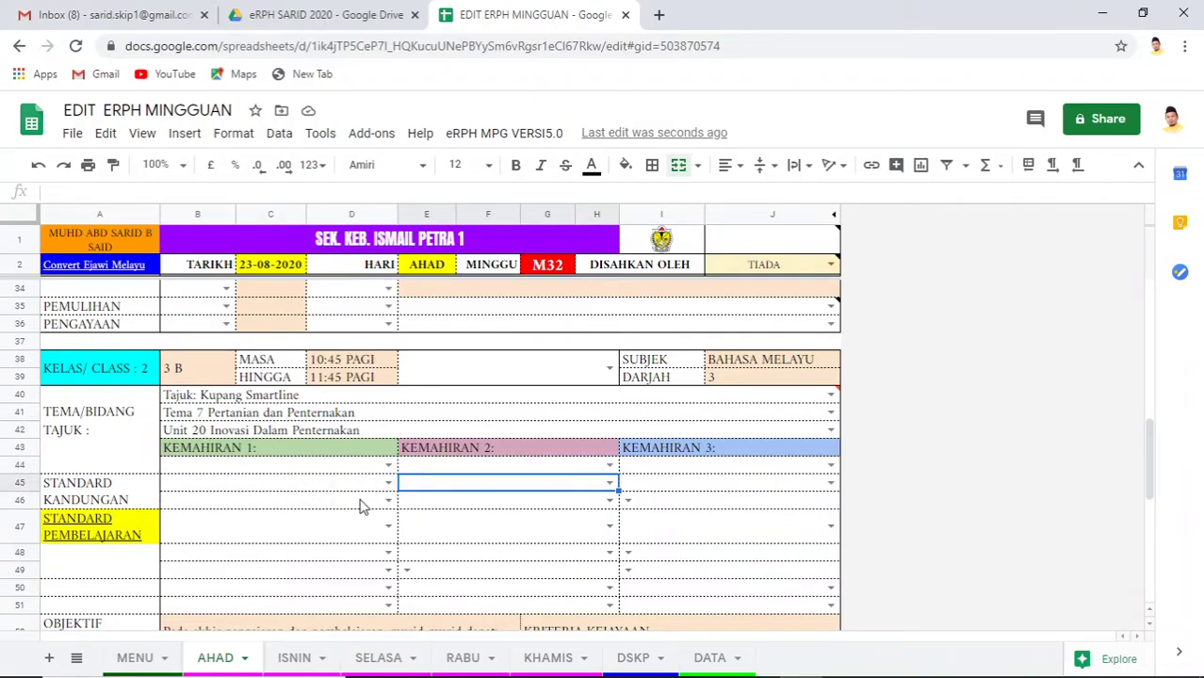
pyautogui.click(233, 490)
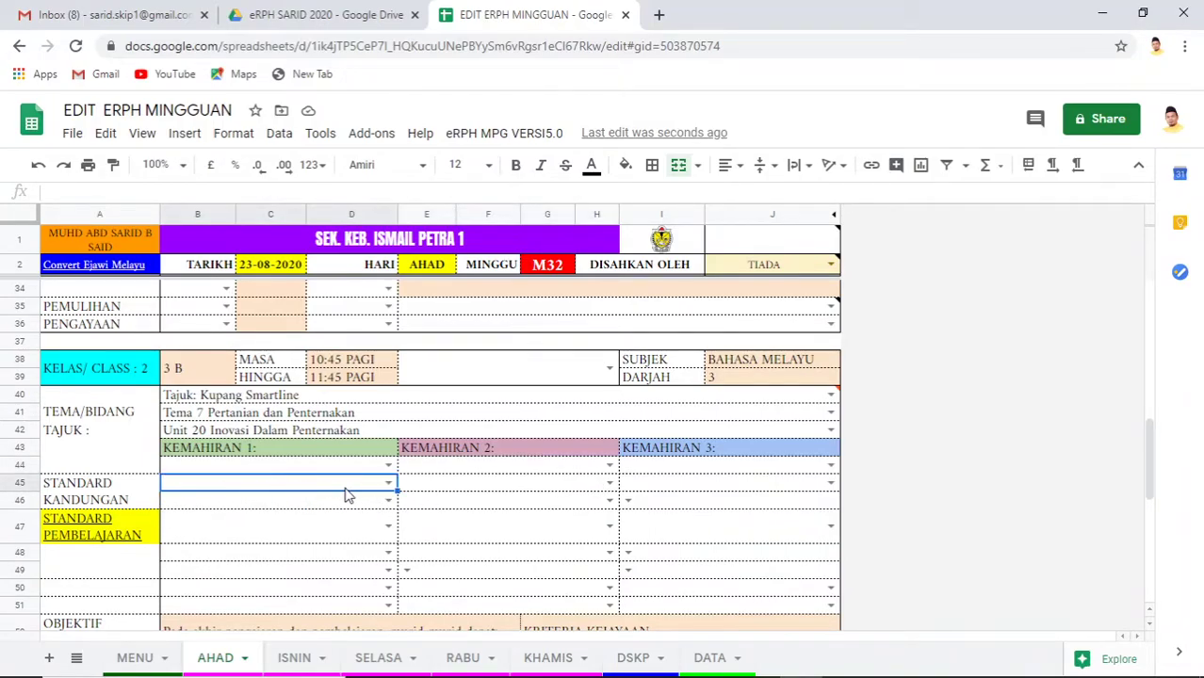
pyautogui.click(385, 487)
pyautogui.click(471, 491)
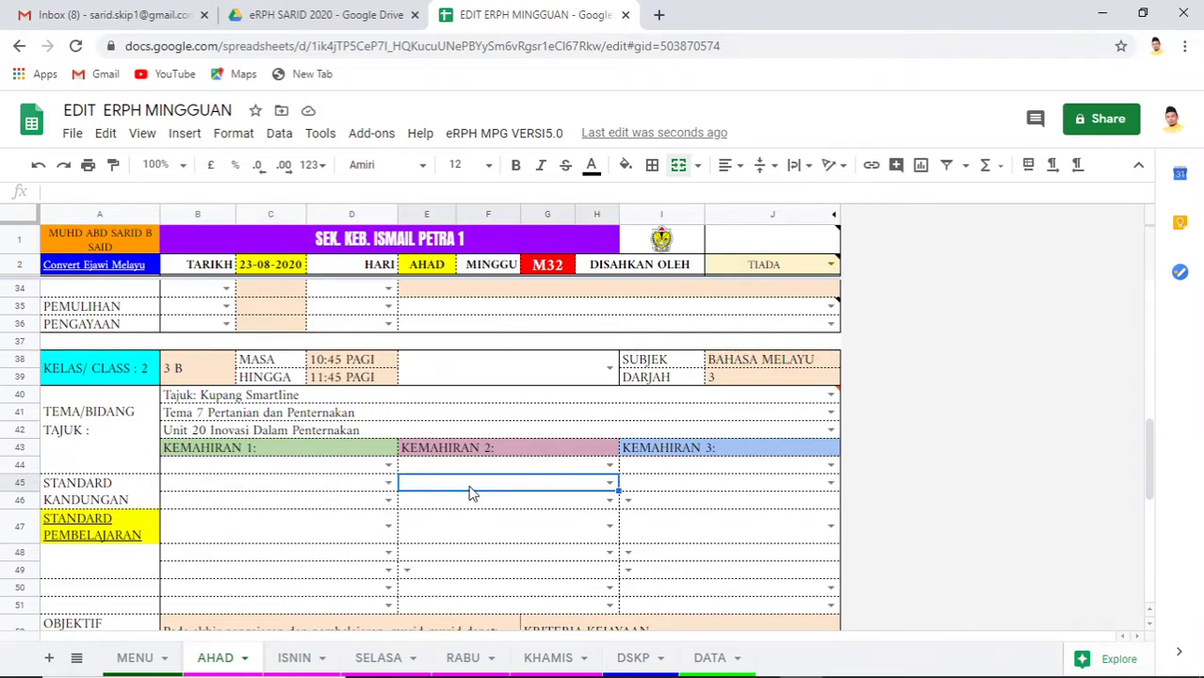
pyautogui.click(388, 465)
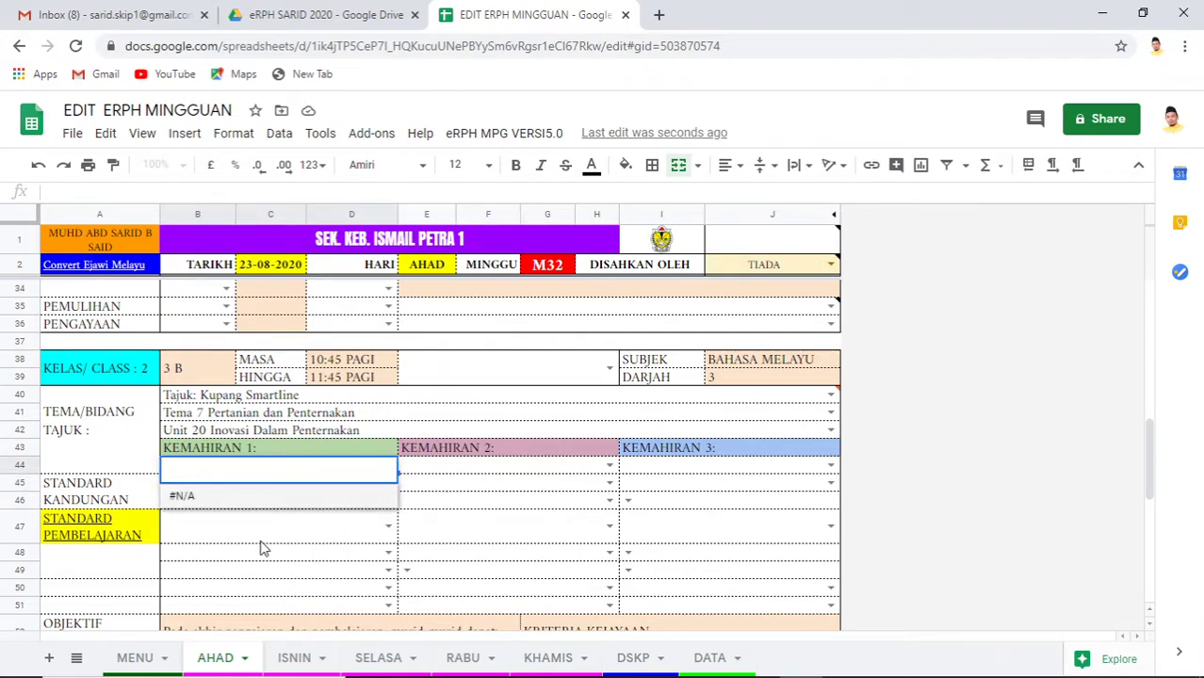
pyautogui.click(268, 537)
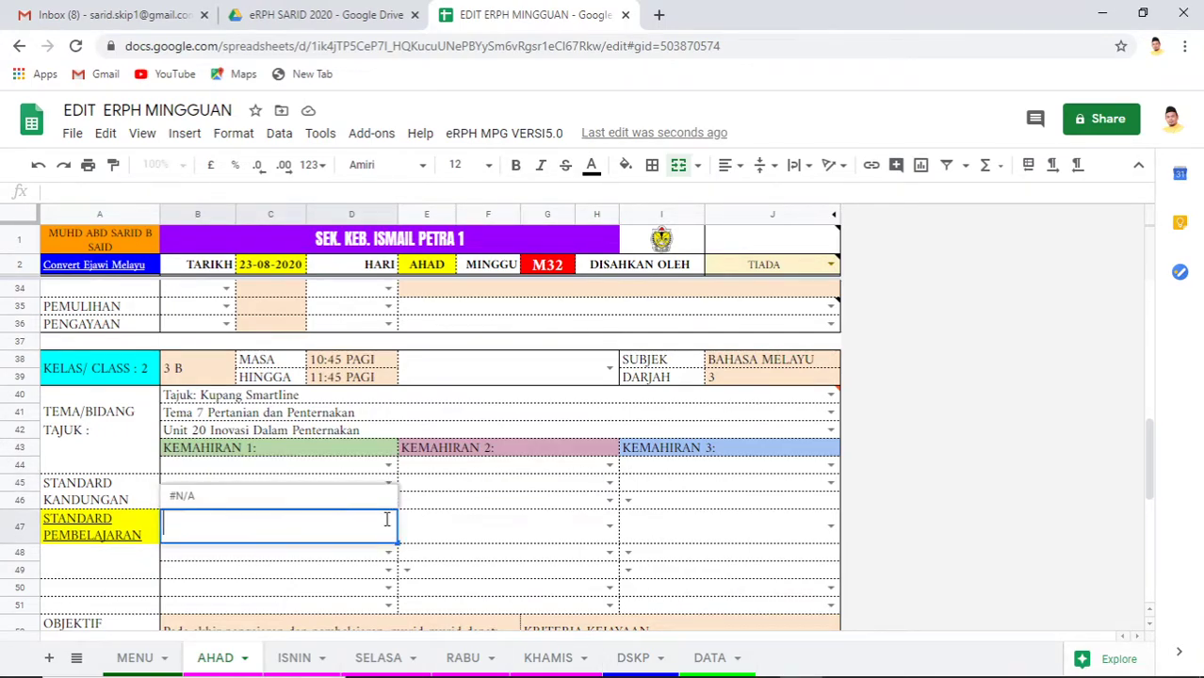
# Delete the 'Tajuk: Kupang Smartline' text from cell B40
pyautogui.click(250, 403)
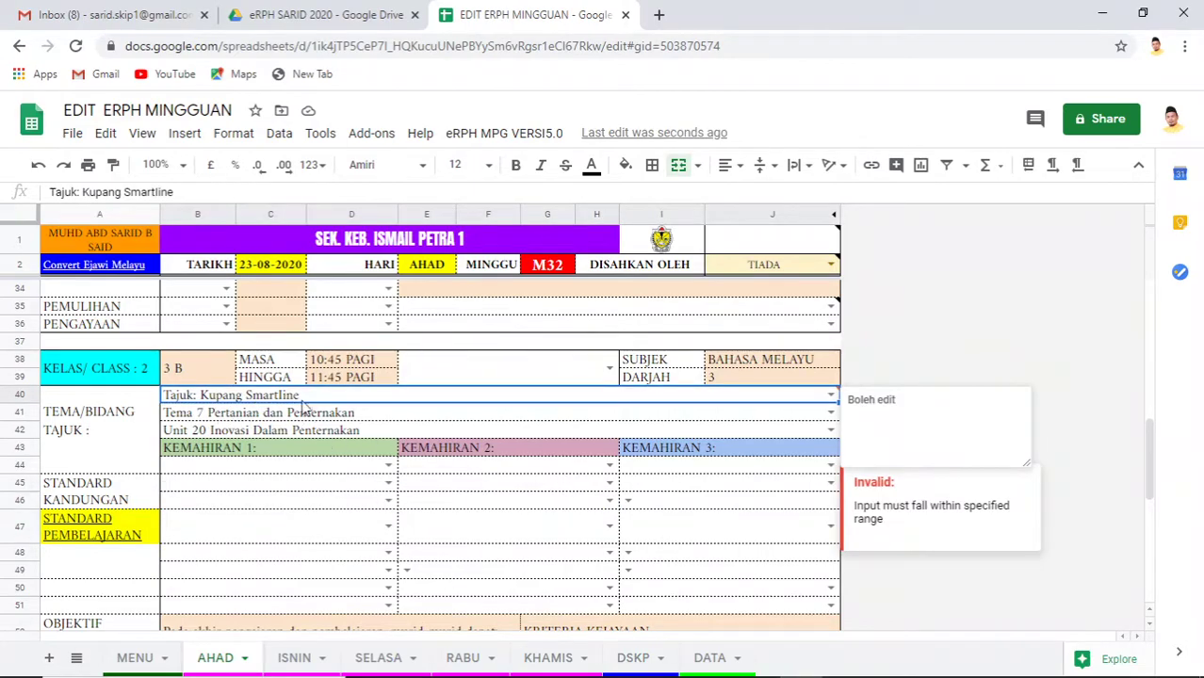
pyautogui.press('Delete')
pyautogui.click(350, 503)
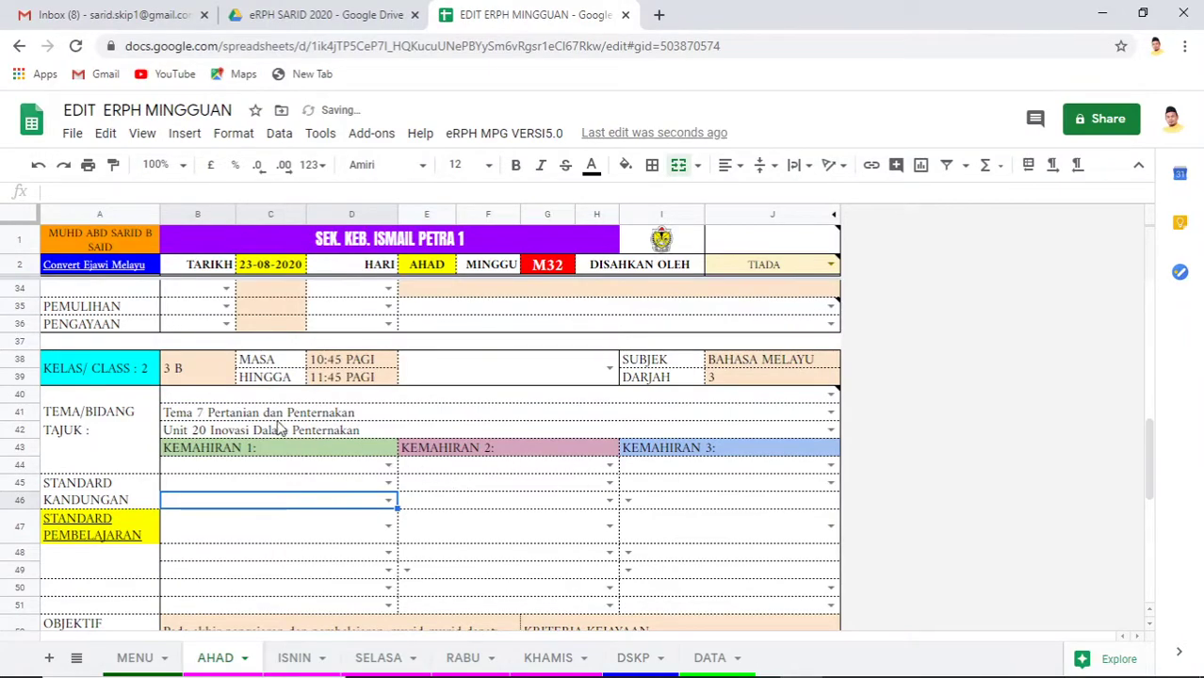
pyautogui.click(215, 403)
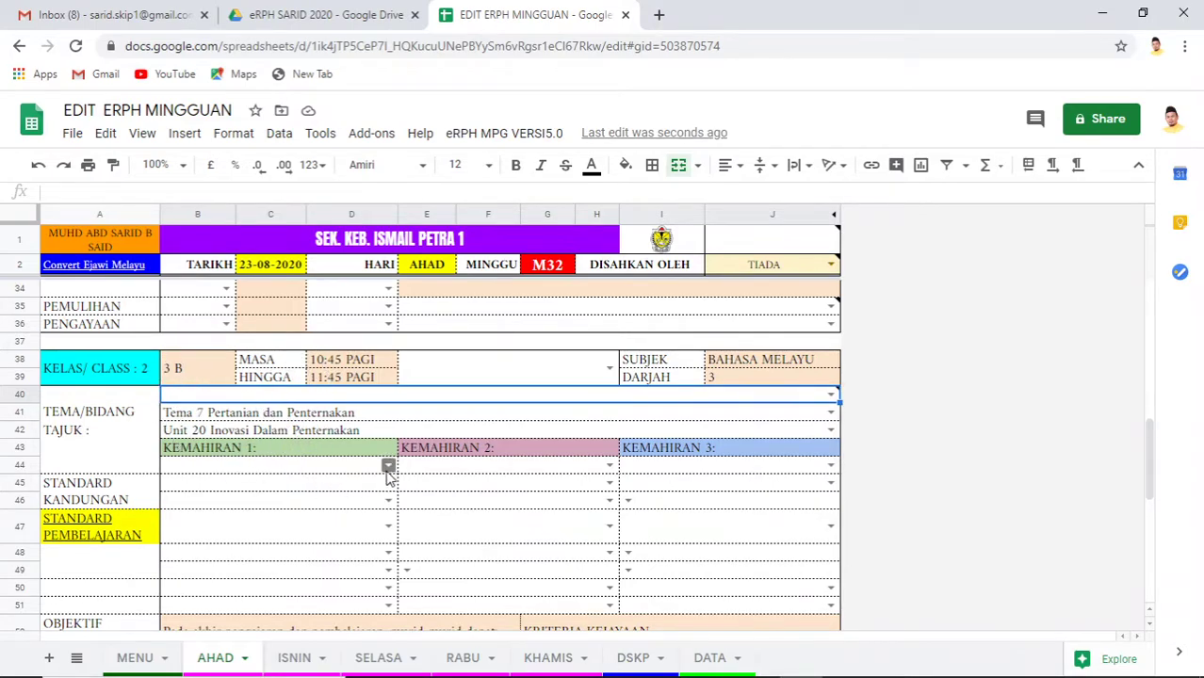
# Choose skills 1.0 KEMAHIRAN MENDENGAR DAN BERTUTUR and 3.0 KEMAHIRAN MENULIS
pyautogui.click(388, 467)
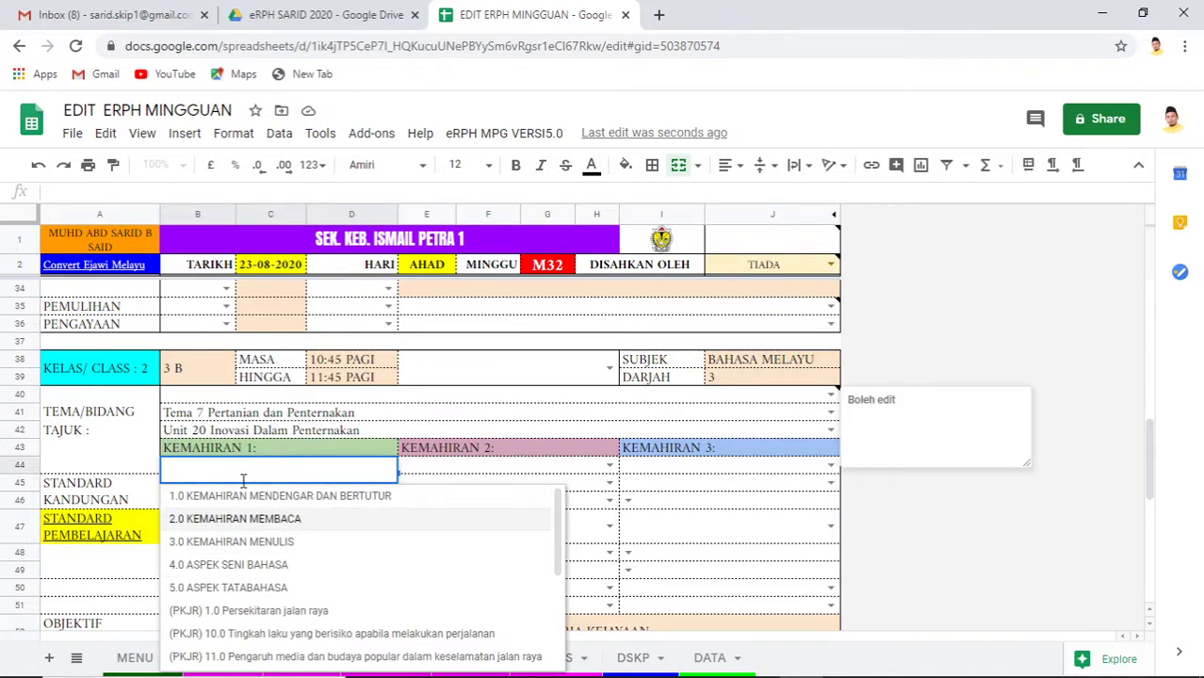
pyautogui.click(295, 506)
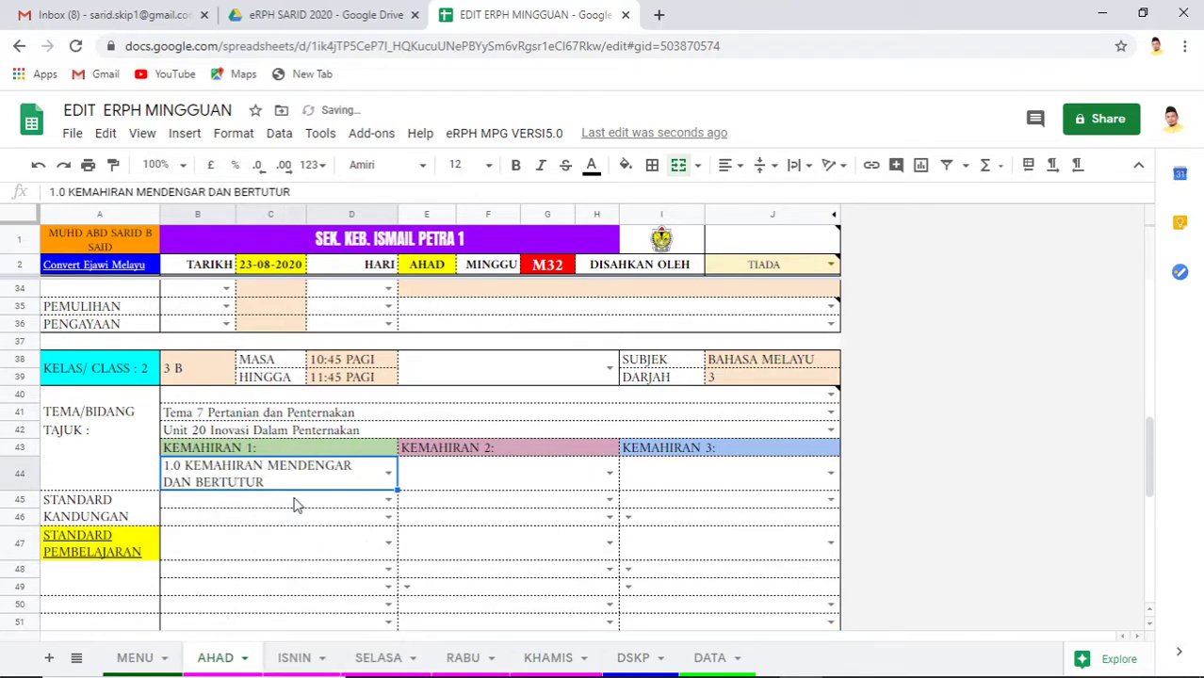
pyautogui.click(608, 479)
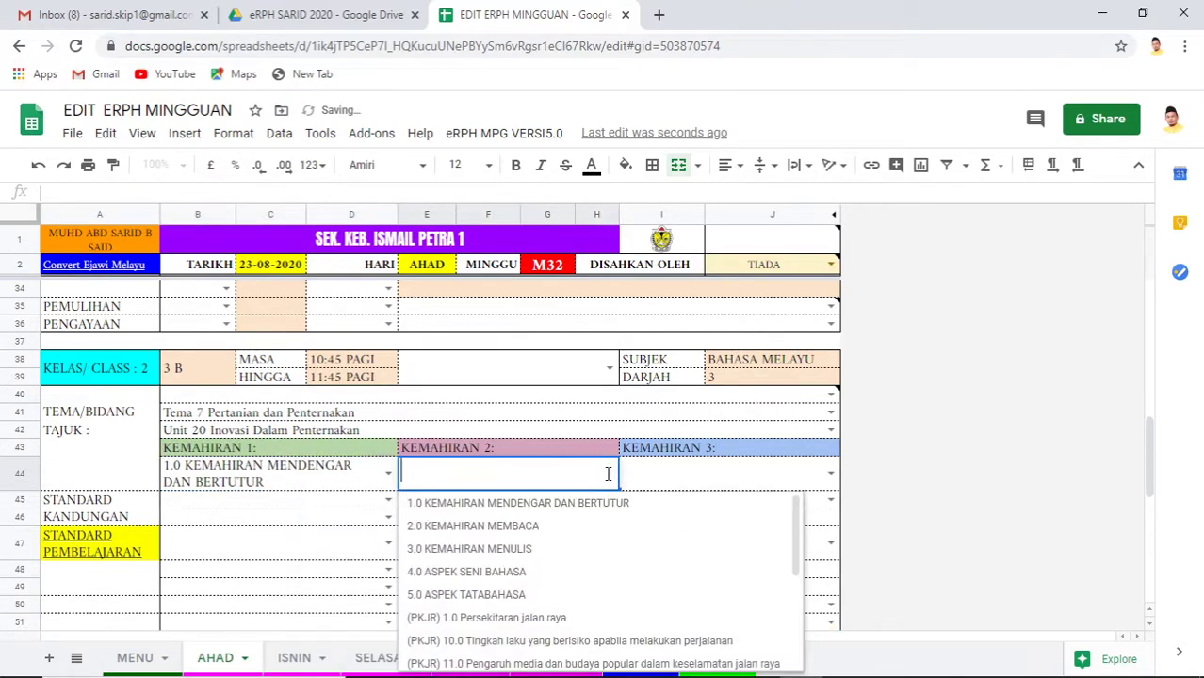
pyautogui.click(501, 556)
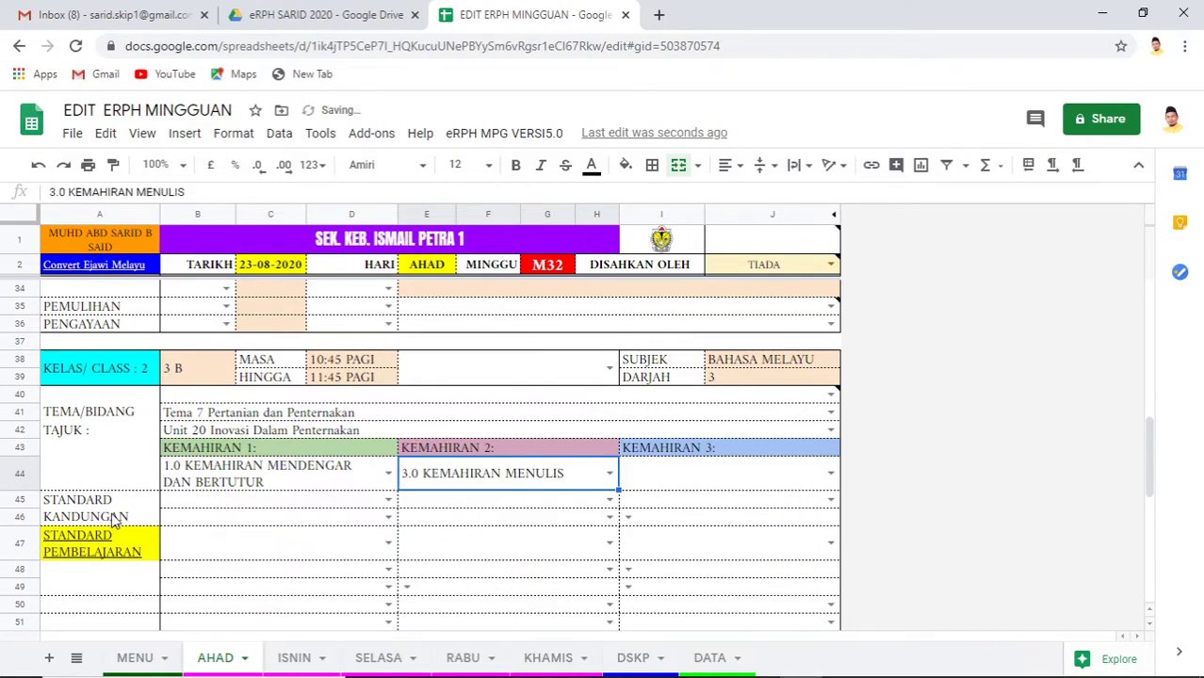
# Set content standards 1.1 Mendengar dan memberikan respons and 3.2, checking the PDF
pyautogui.click(388, 499)
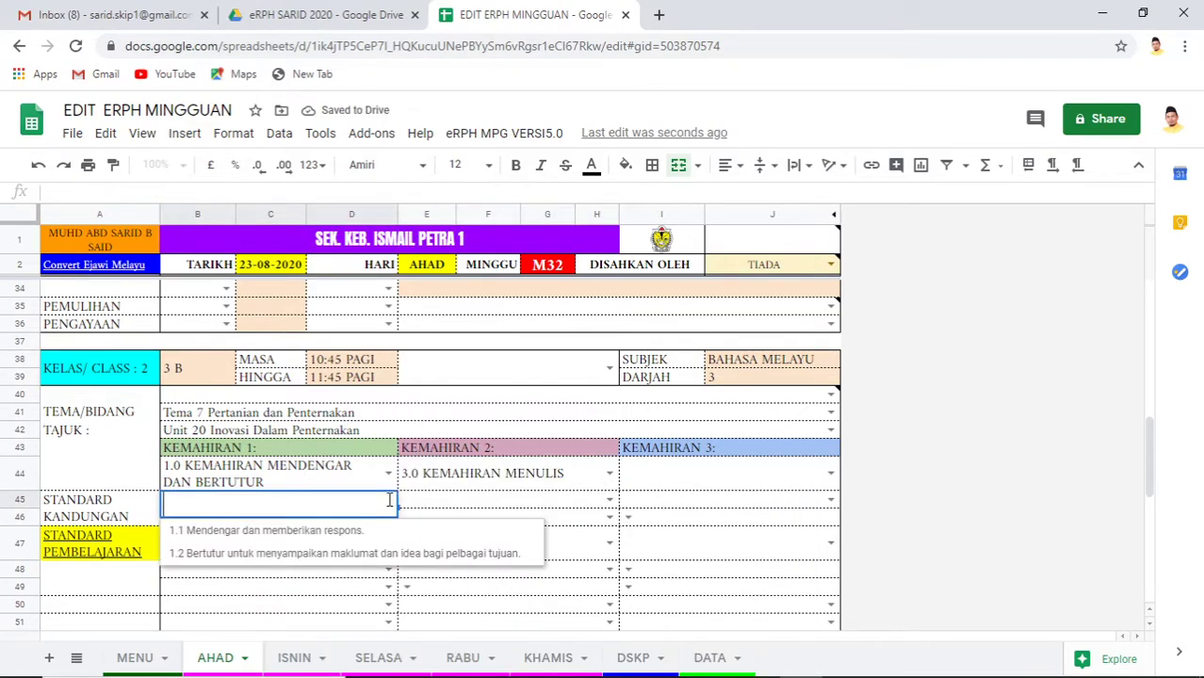
pyautogui.click(286, 535)
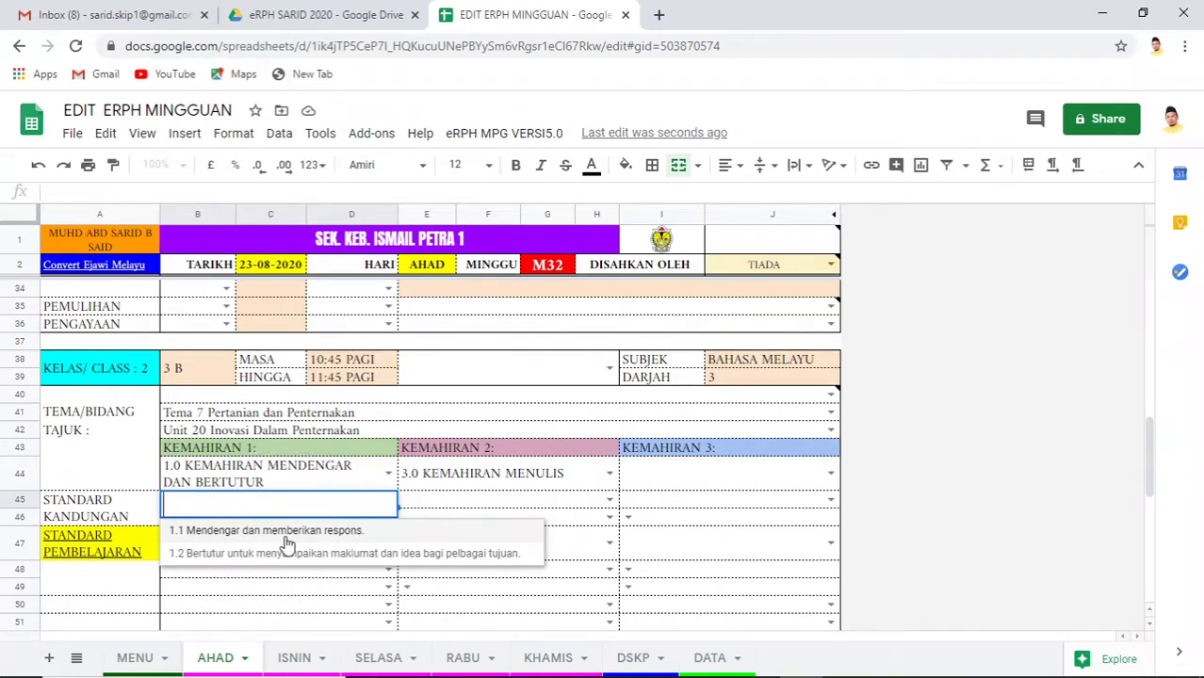
pyautogui.click(609, 510)
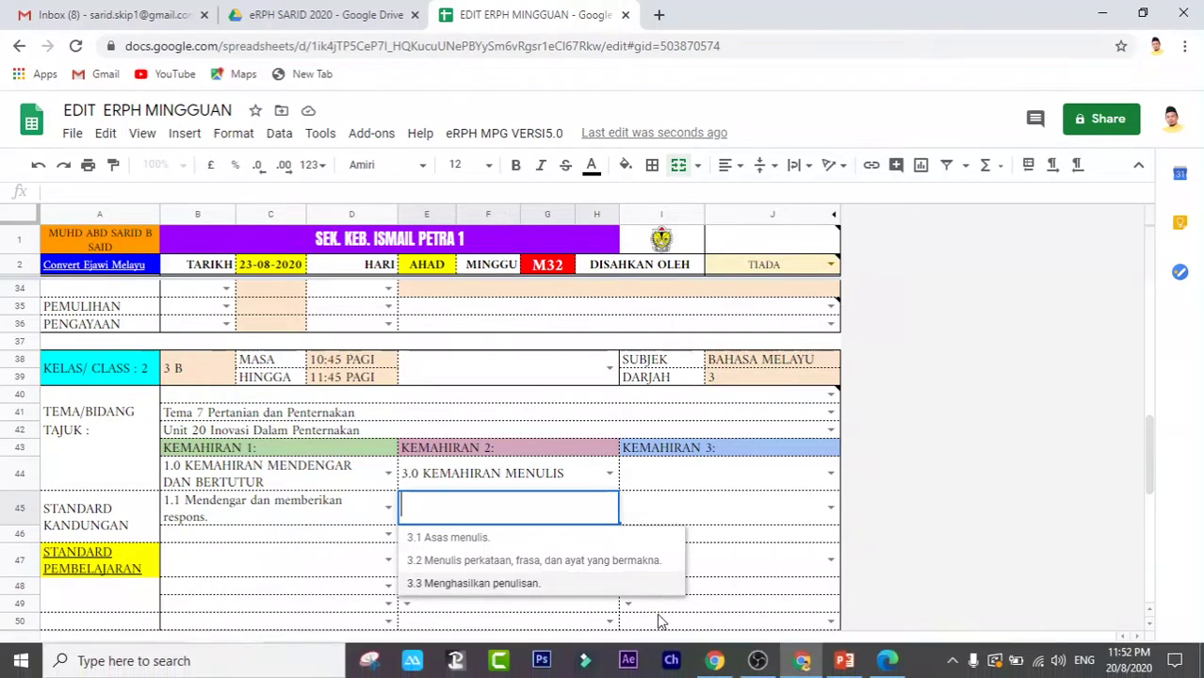
pyautogui.click(887, 660)
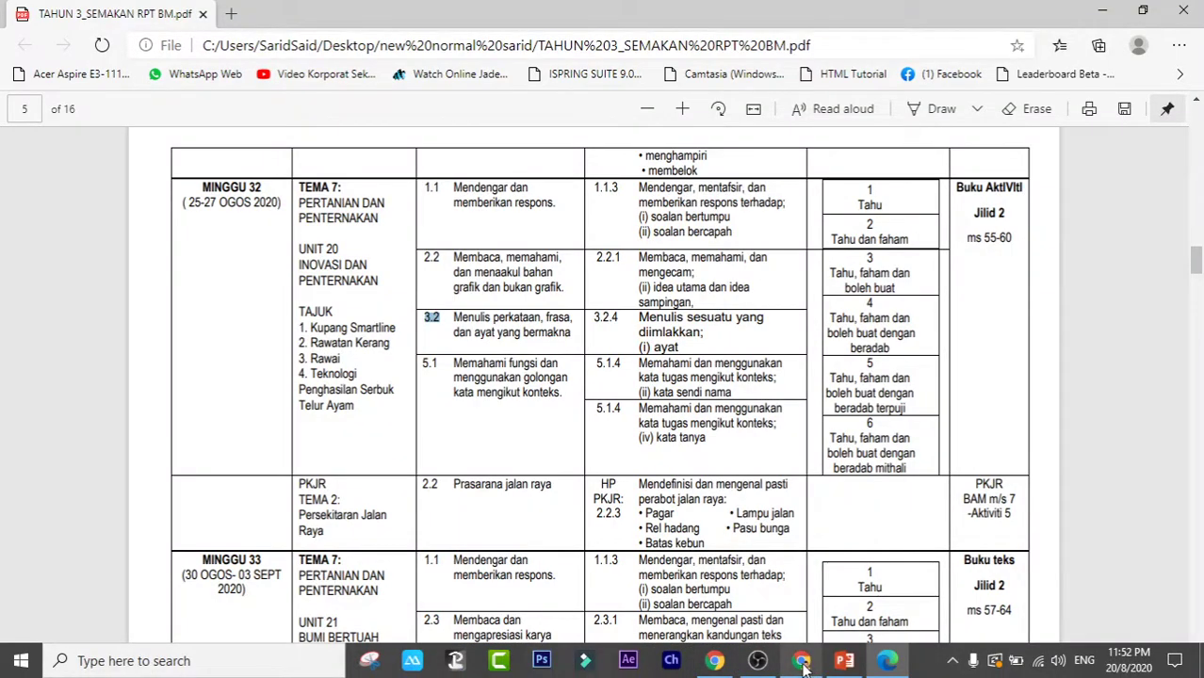
pyautogui.click(803, 666)
pyautogui.click(530, 560)
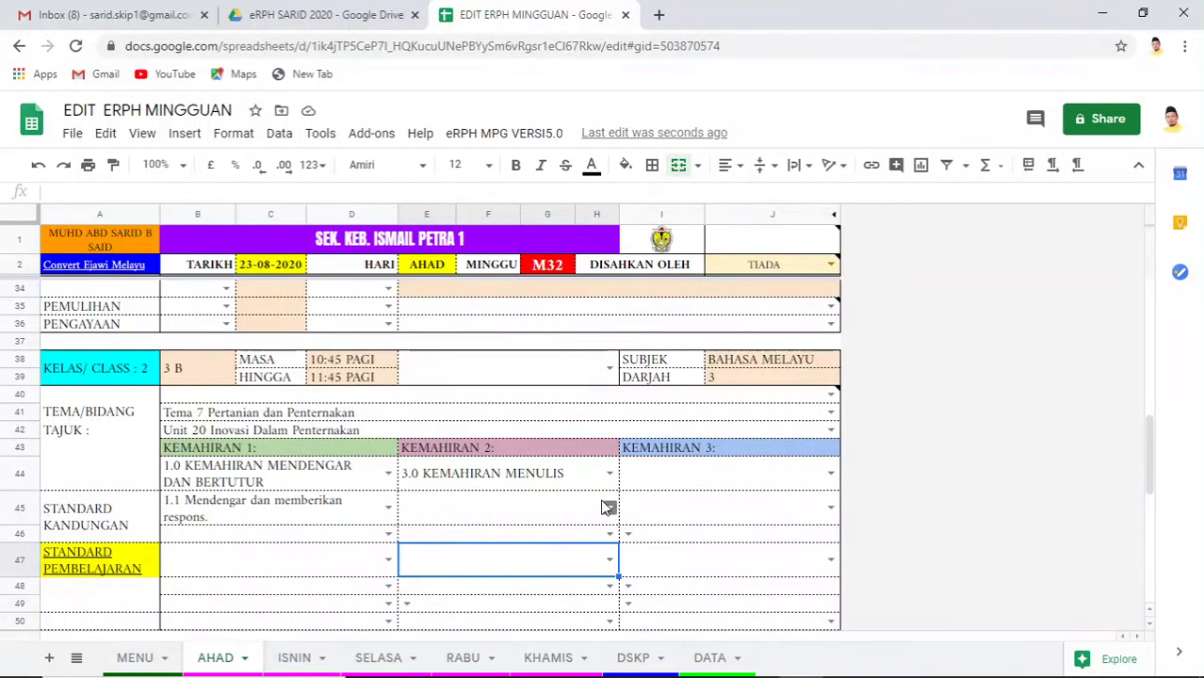
pyautogui.click(608, 507)
pyautogui.click(490, 562)
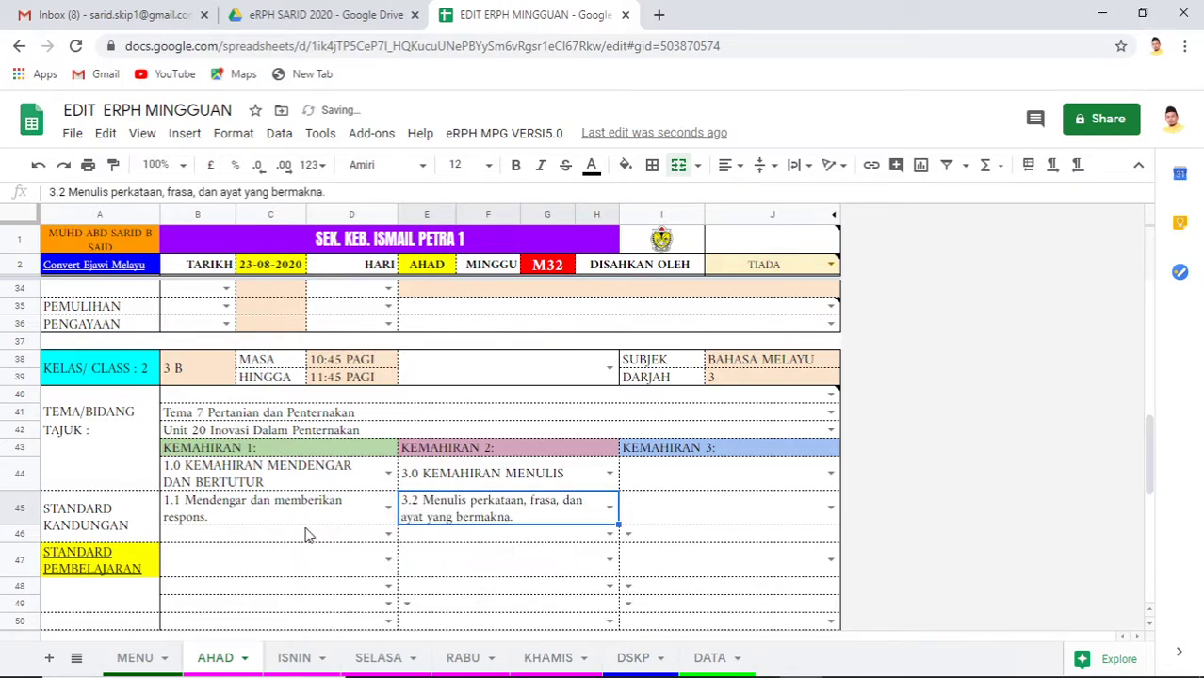
pyautogui.scroll(-3, 474, 546)
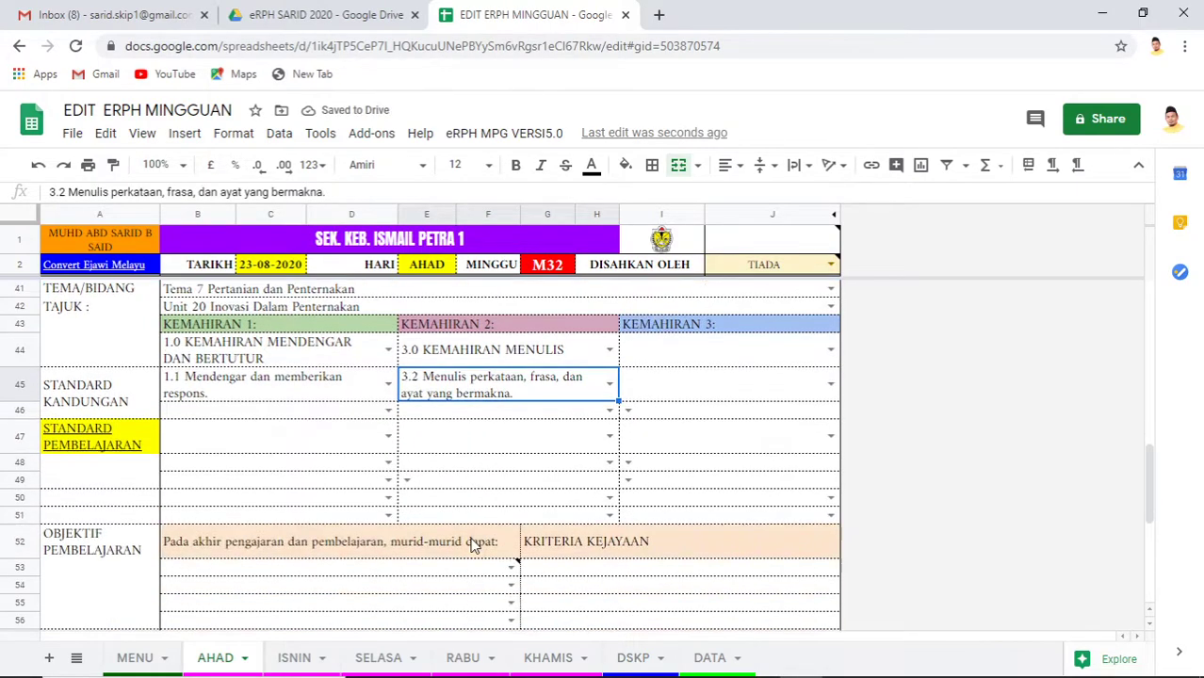
# Set the learning standards to 1.1.3 in B47 and 3.2.4 in E47, checking the curriculum PDF
pyautogui.click(387, 438)
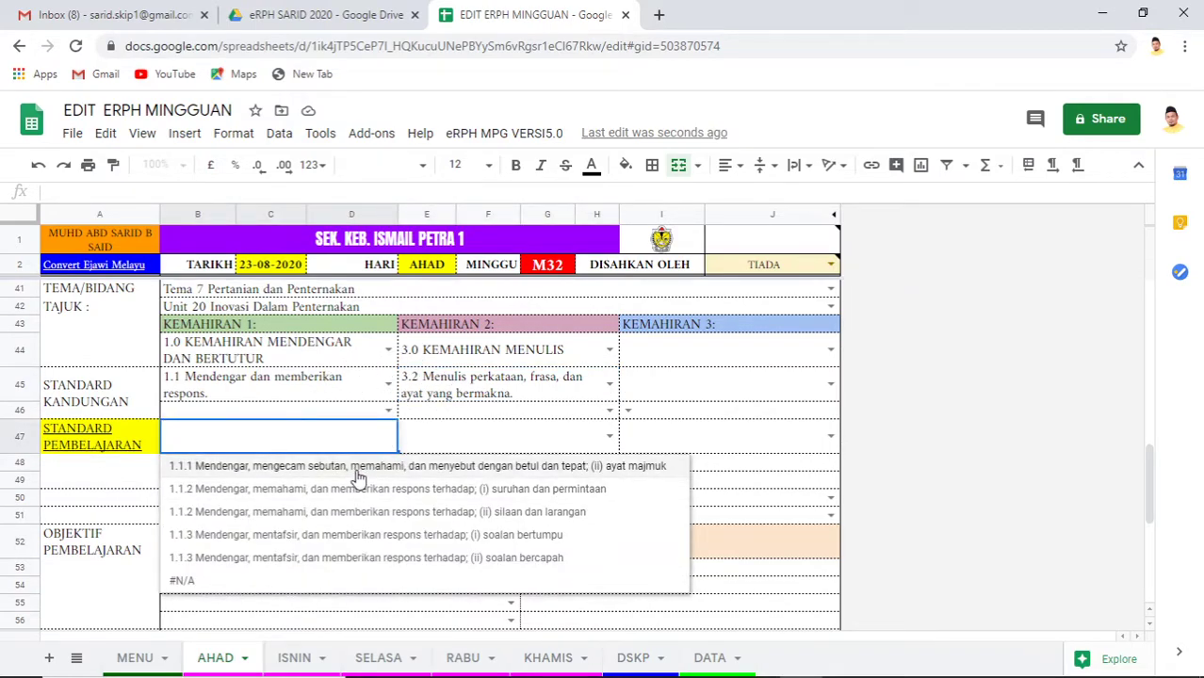
pyautogui.click(357, 471)
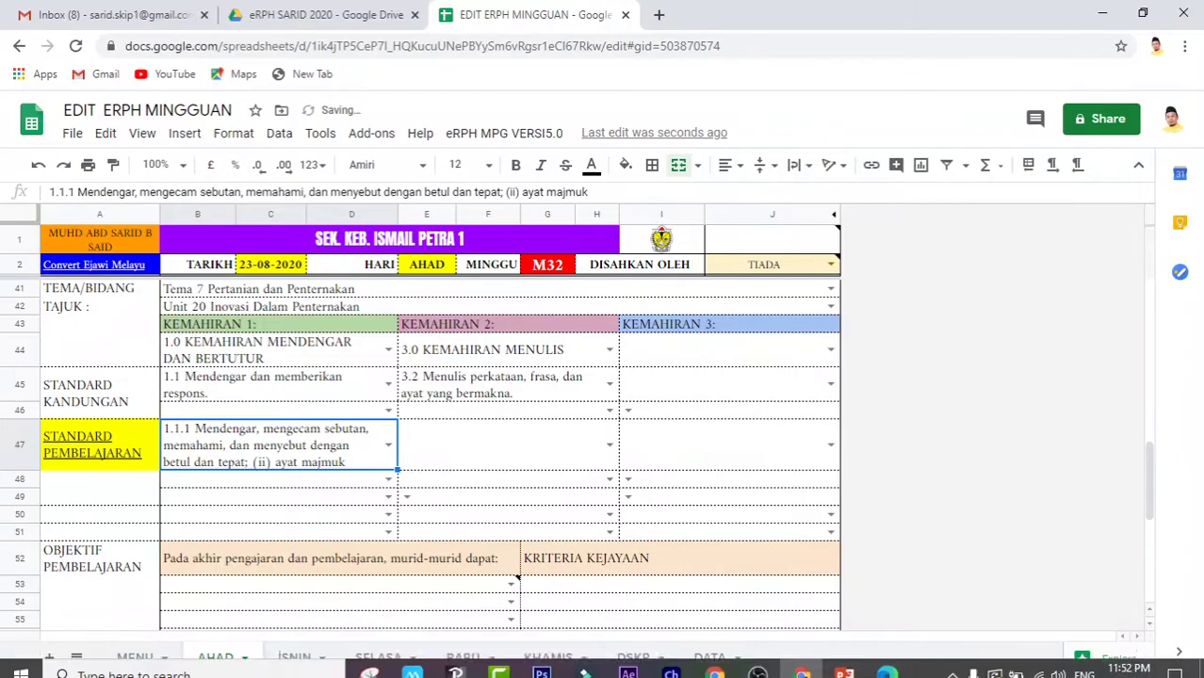
pyautogui.click(889, 663)
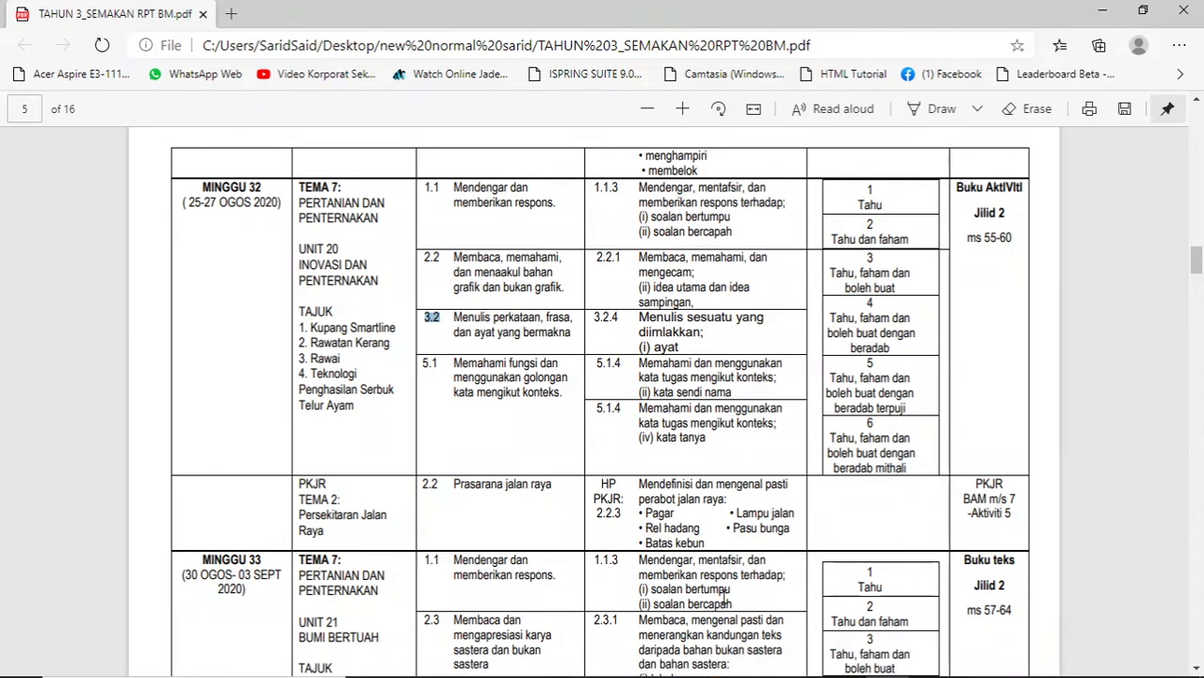
pyautogui.click(800, 660)
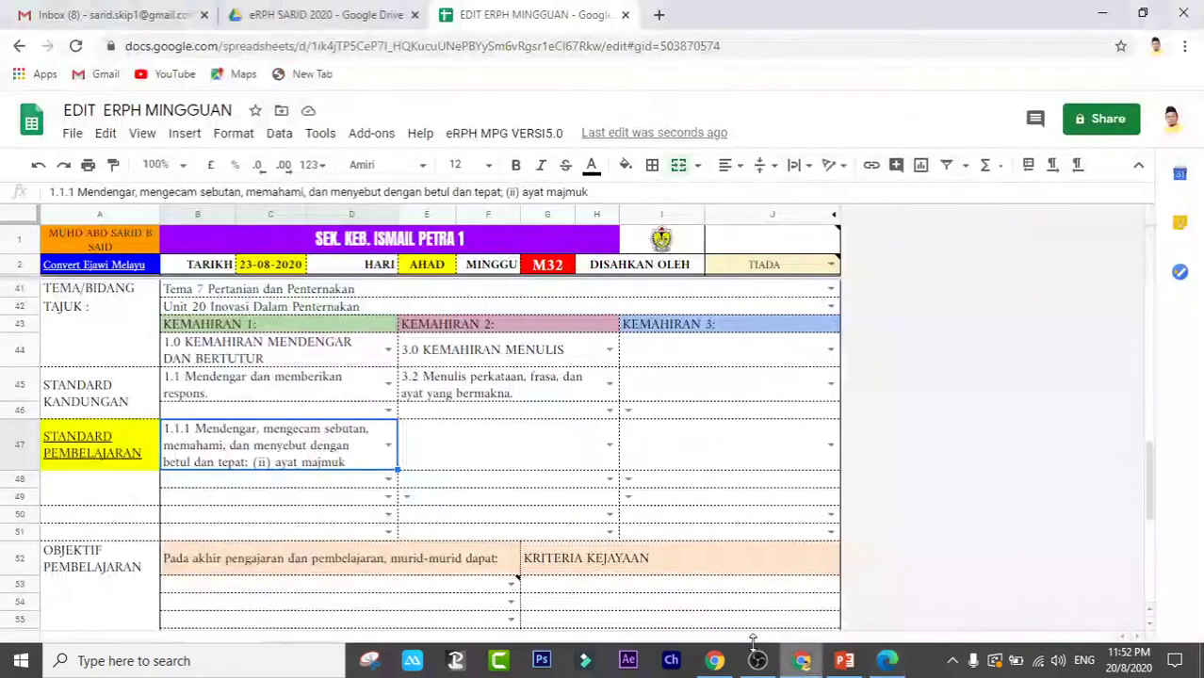
pyautogui.click(387, 443)
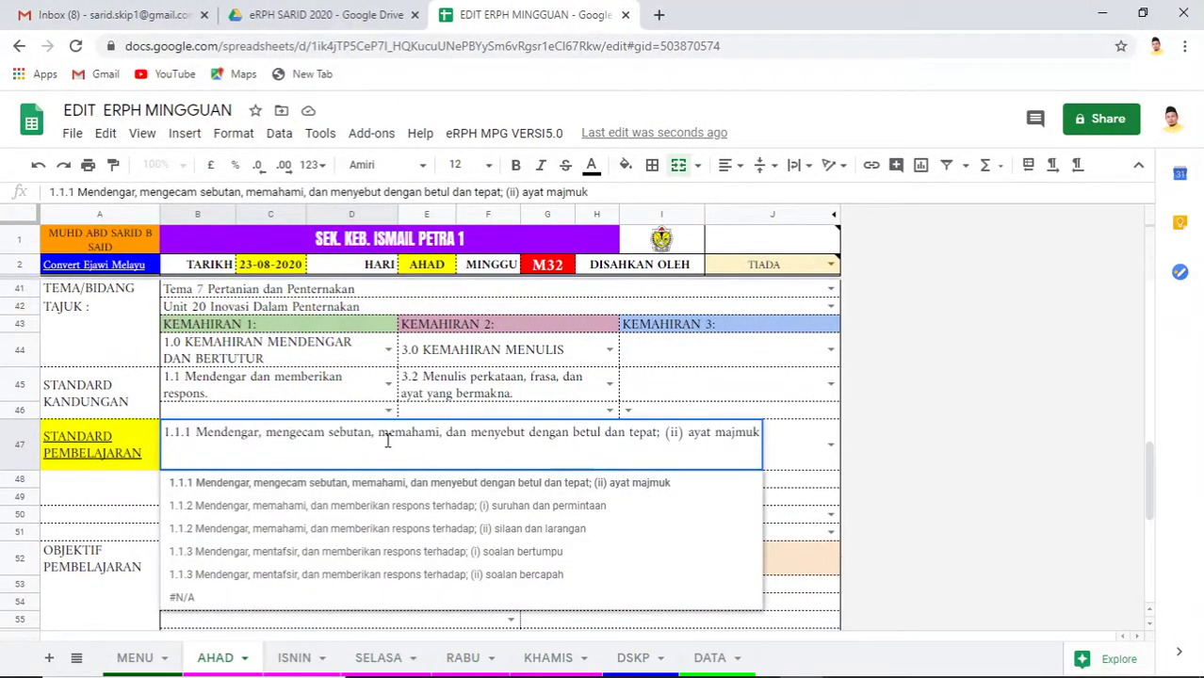
pyautogui.click(254, 561)
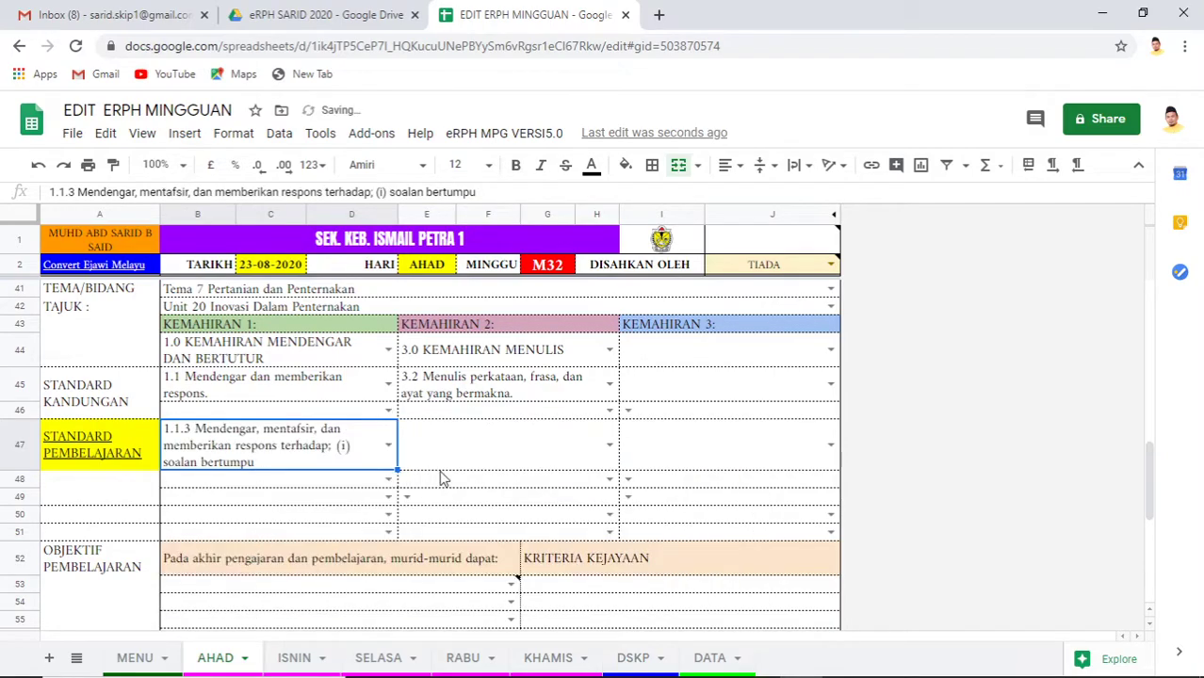
pyautogui.click(610, 445)
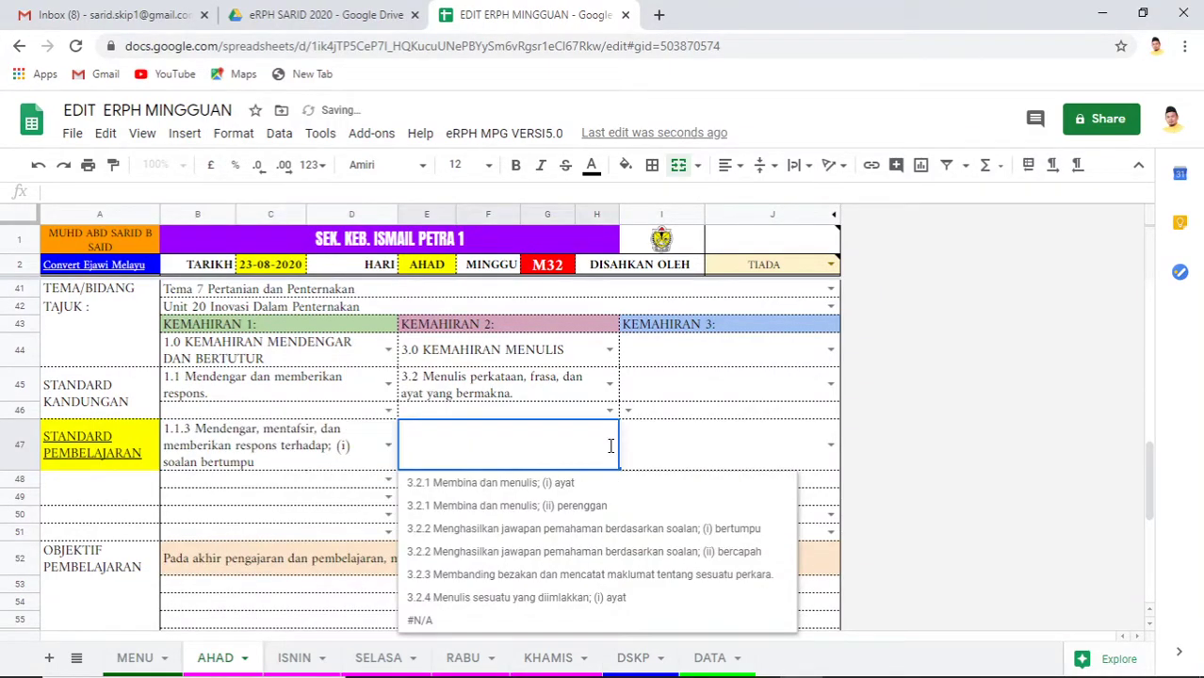
pyautogui.click(514, 602)
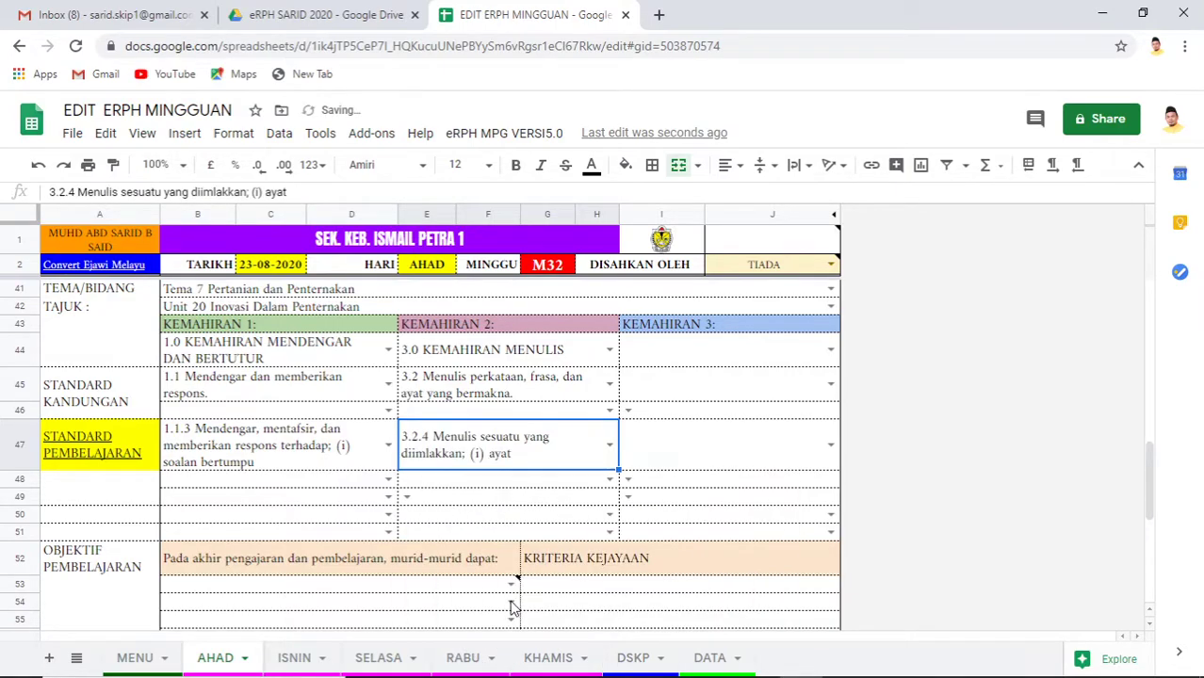
# Review the chosen standards, then begin the first learning objective in B53 with '1.'
pyautogui.click(230, 357)
pyautogui.moveTo(193, 393); pyautogui.dragTo(476, 391)
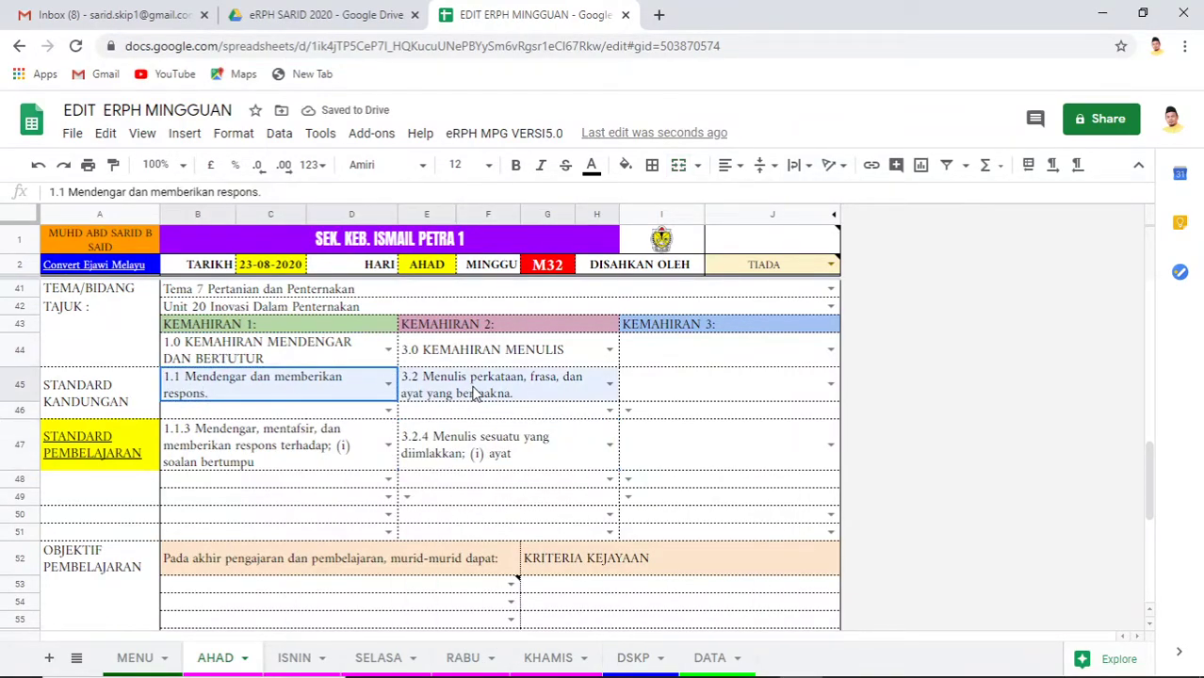
pyautogui.click(251, 455)
pyautogui.moveTo(252, 455); pyautogui.dragTo(470, 452)
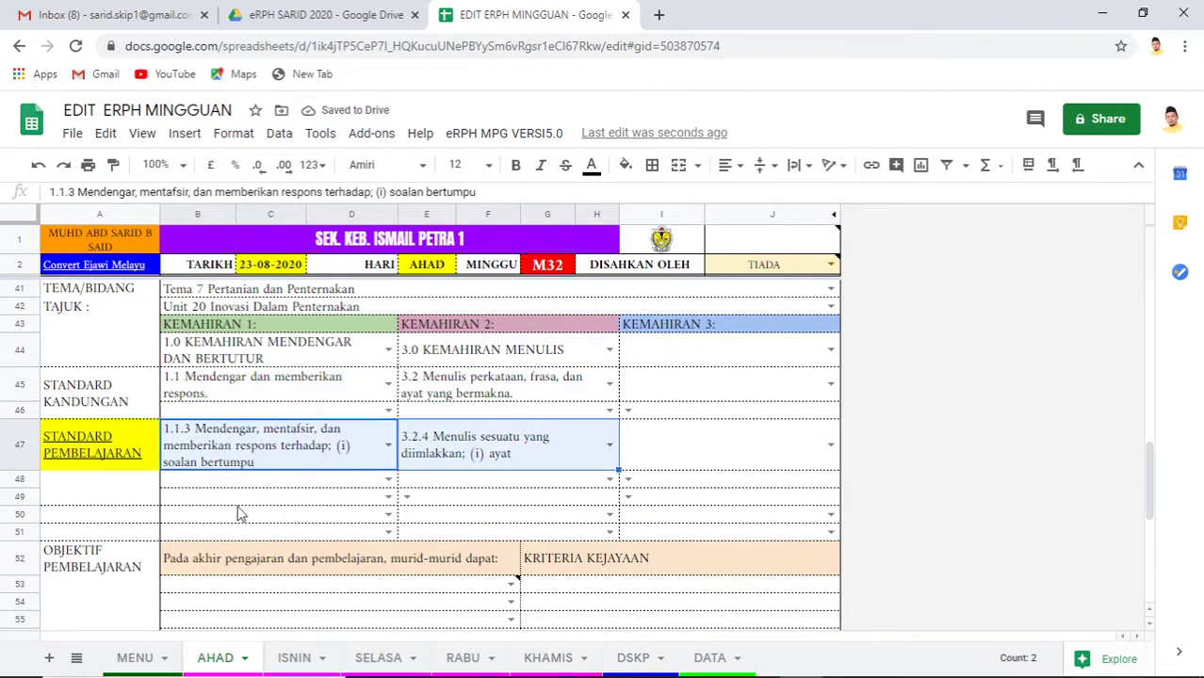
pyautogui.scroll(-2, 236, 528)
pyautogui.scroll(-1, 205, 554)
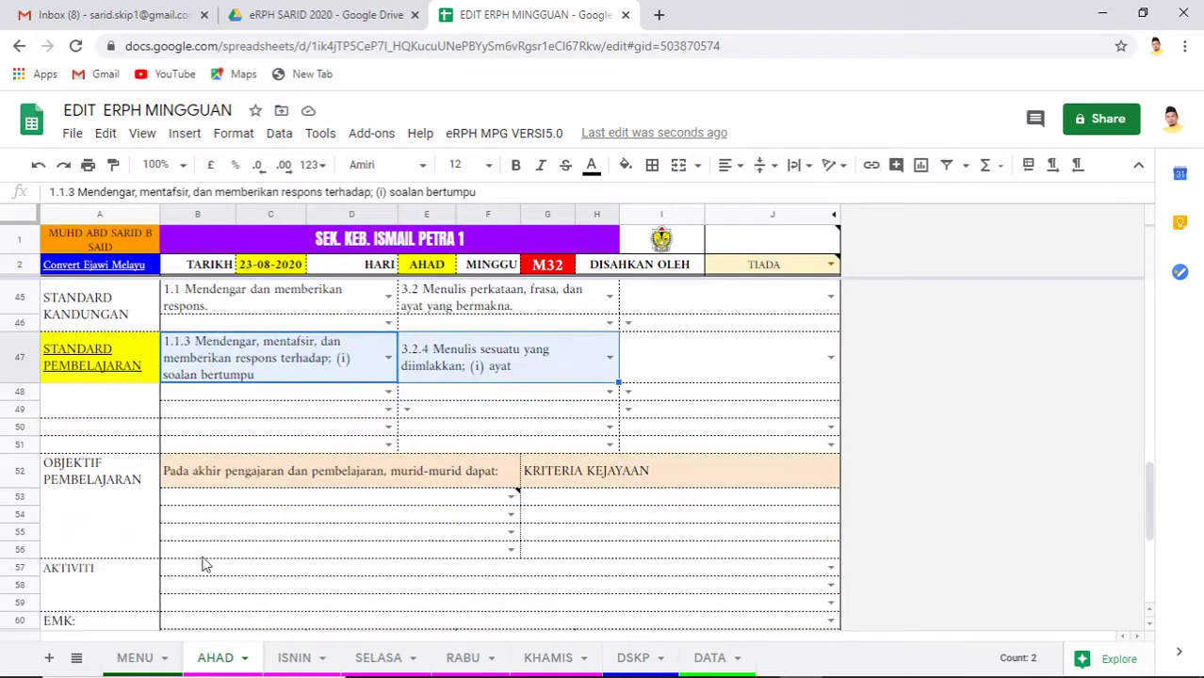
pyautogui.click(236, 506)
pyautogui.write('1. Murid ')
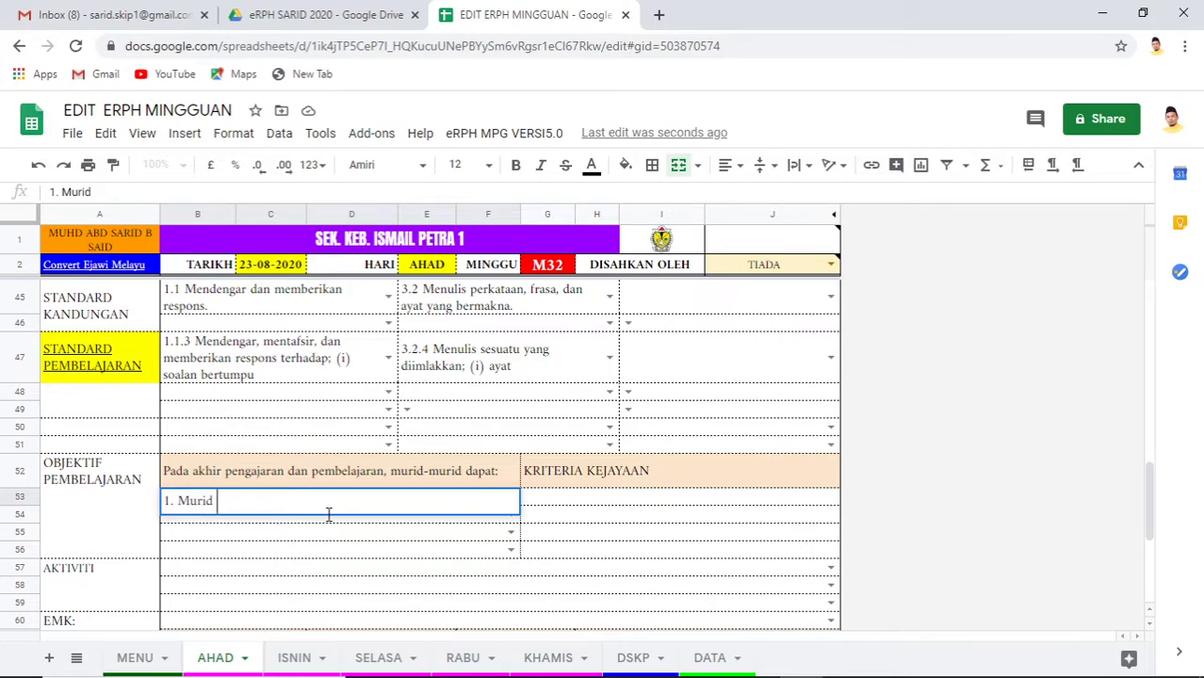
# Type the objectives '…dapat mencatat 10 ayat lengkap' in B53 and '2. Membina 5 ayat tanya' in B54
pyautogui.write('dapat me')
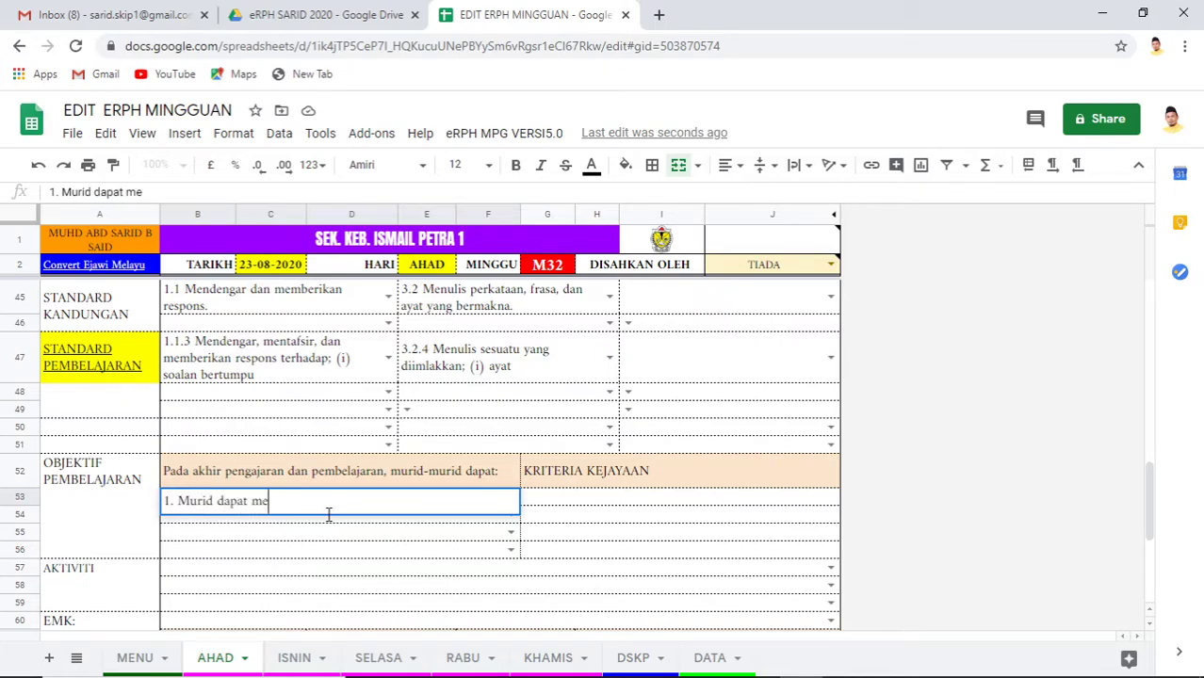
pyautogui.write('ncatat ')
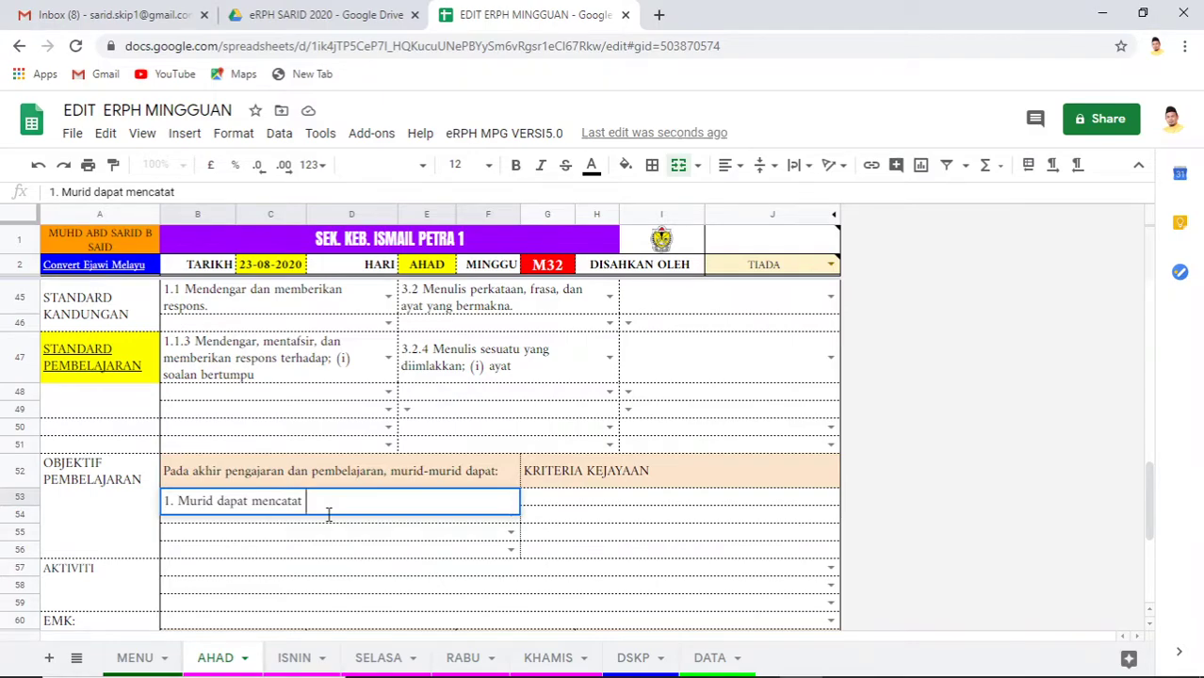
pyautogui.write('10 ')
pyautogui.write('ayat len')
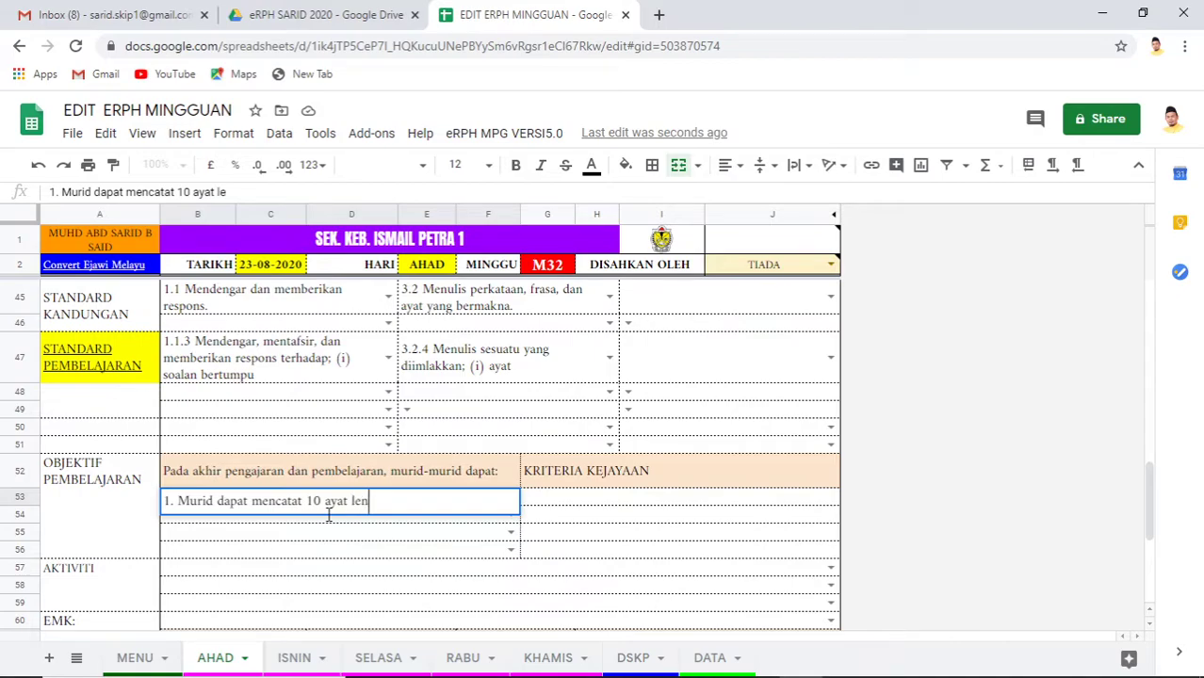
pyautogui.write('gkap')
pyautogui.press('Return')
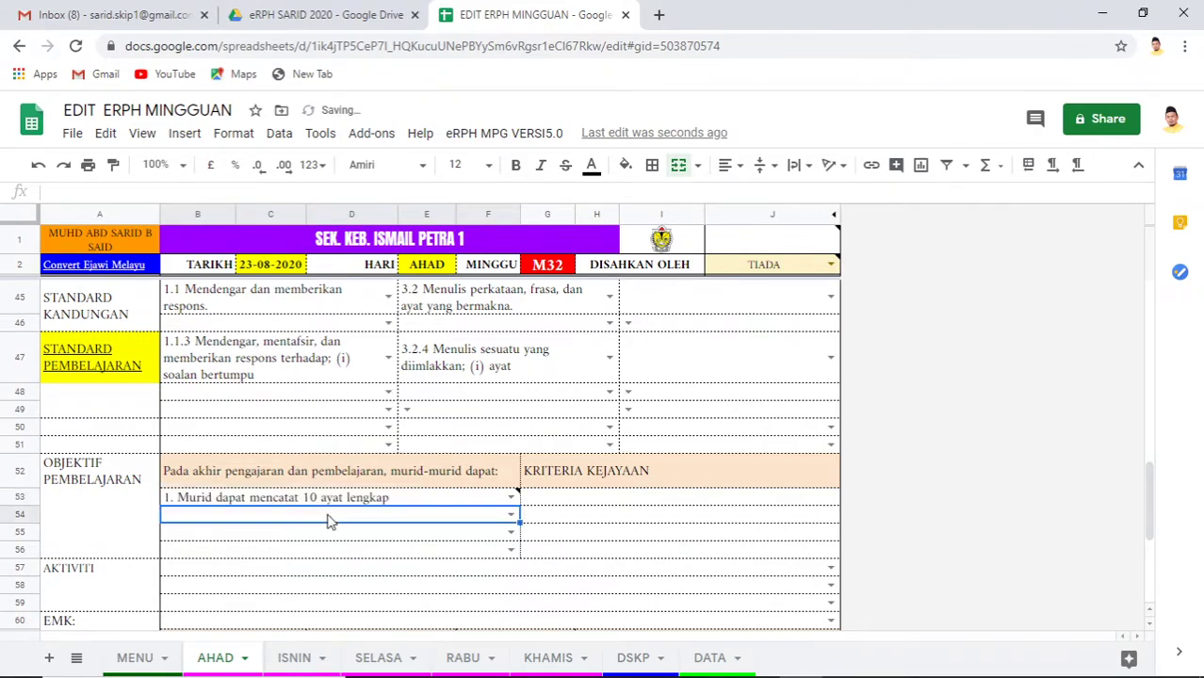
pyautogui.write('2.')
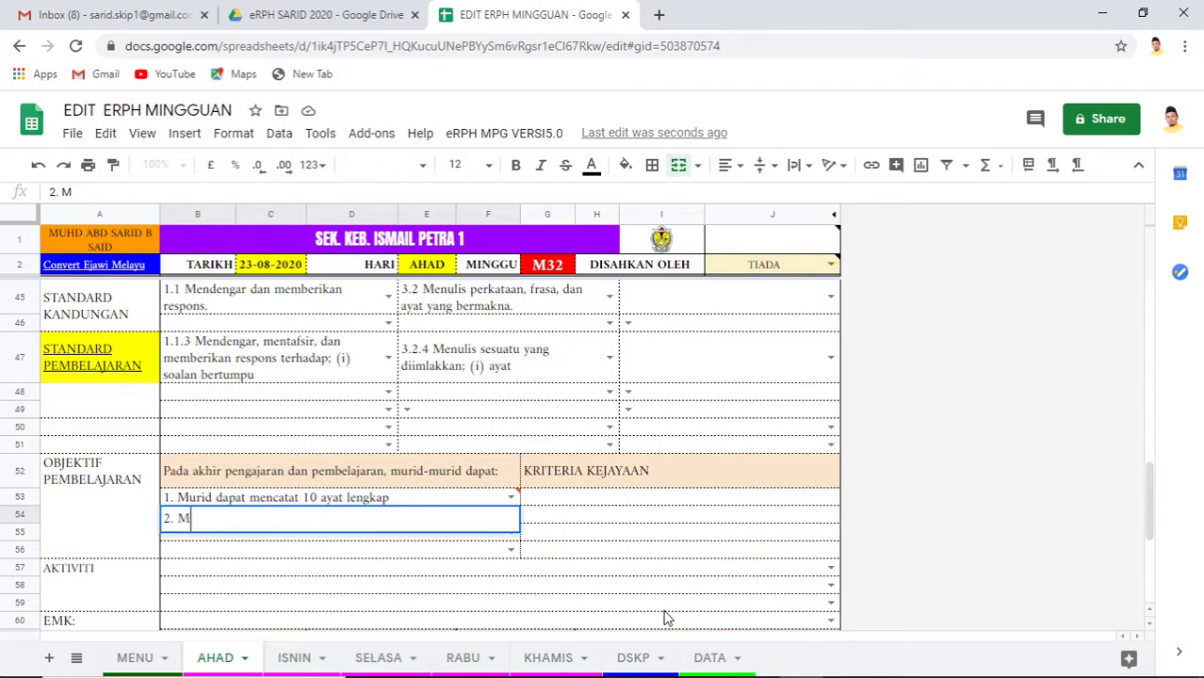
pyautogui.write('mbina ')
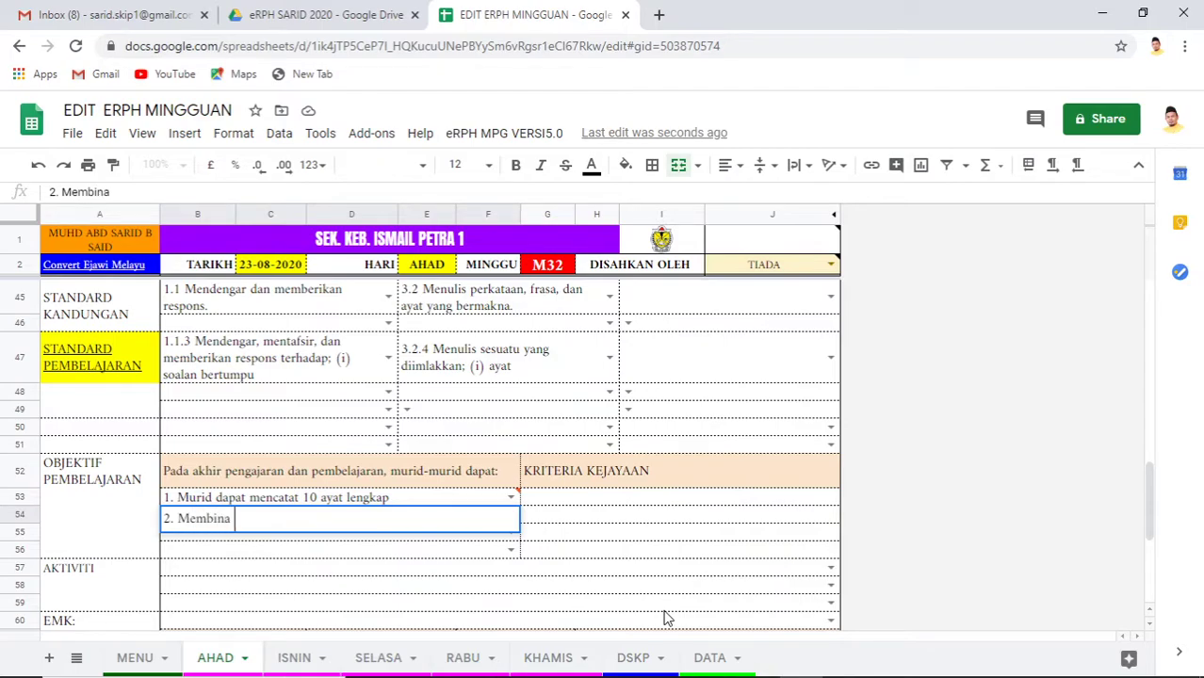
pyautogui.write('5 ayat ')
pyautogui.write('tany')
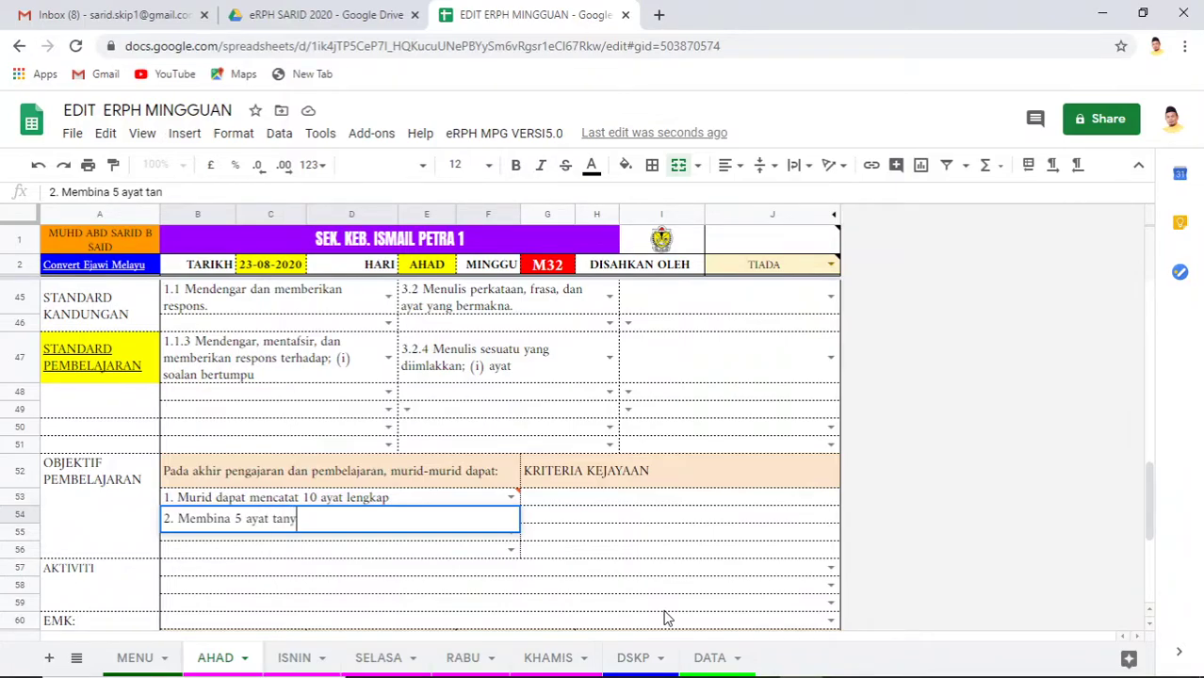
pyautogui.write('a.')
# Remove 'Murid dapat' so the first objective reads '1. Mencatat 10 ayat lengkap'
pyautogui.click(225, 501)
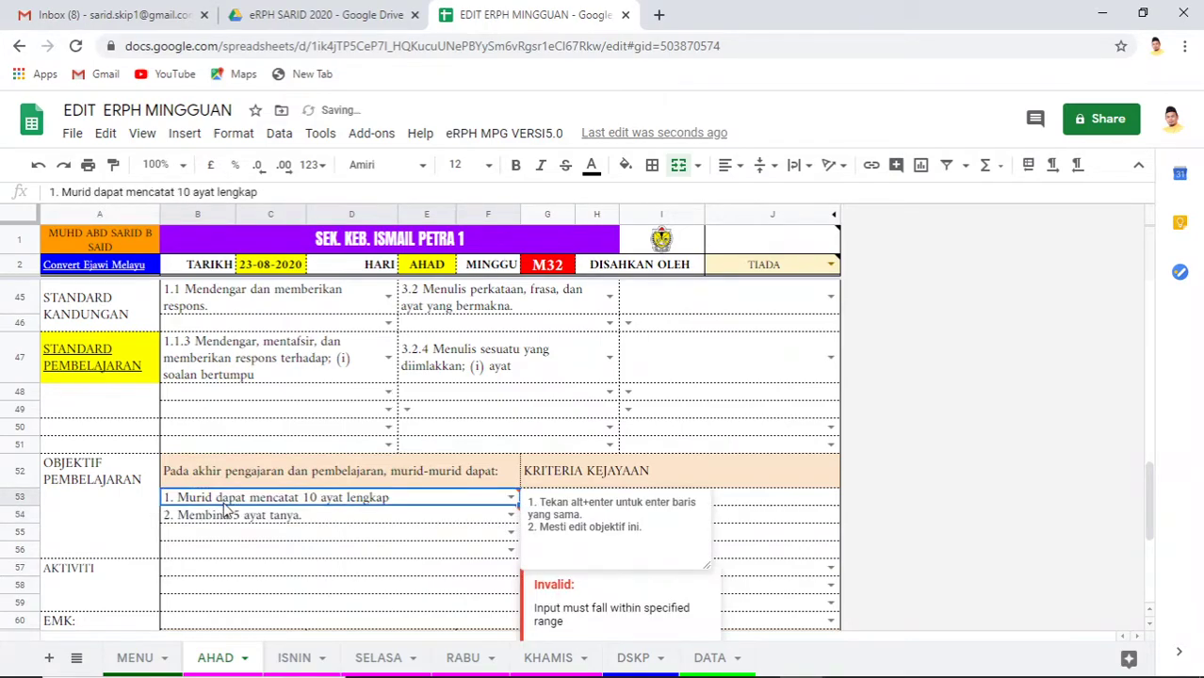
pyautogui.doubleClick(249, 501)
pyautogui.moveTo(252, 501); pyautogui.dragTo(175, 504)
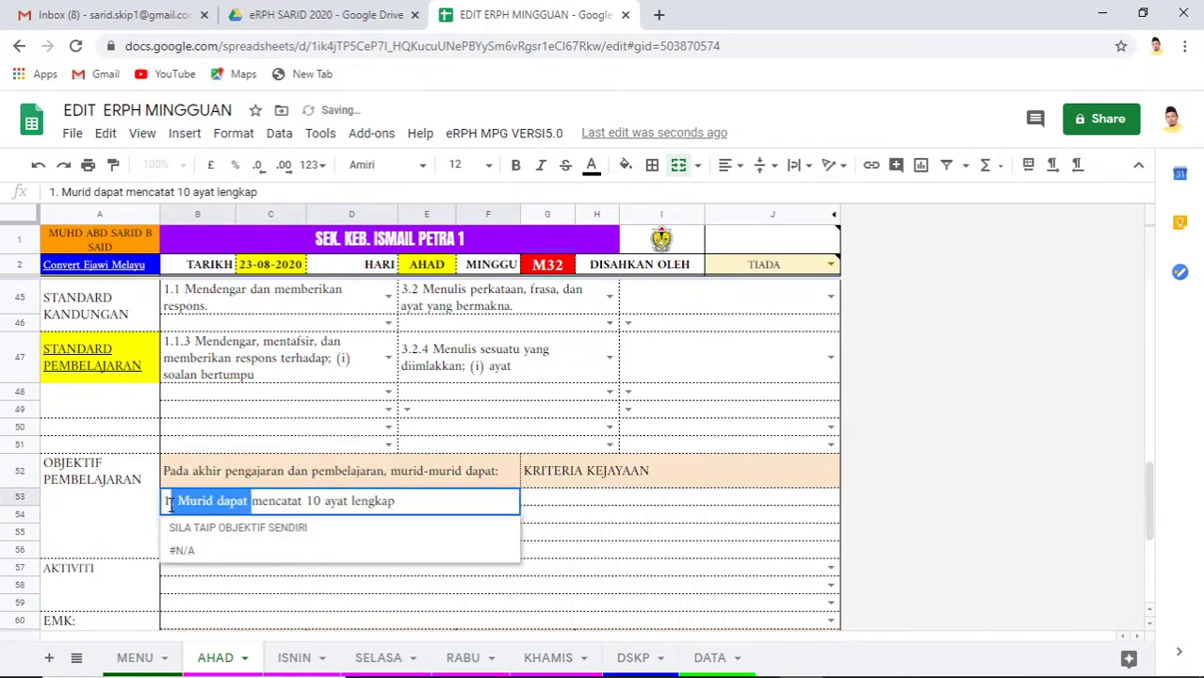
pyautogui.press('Delete')
pyautogui.press('Delete')
pyautogui.press('Delete')
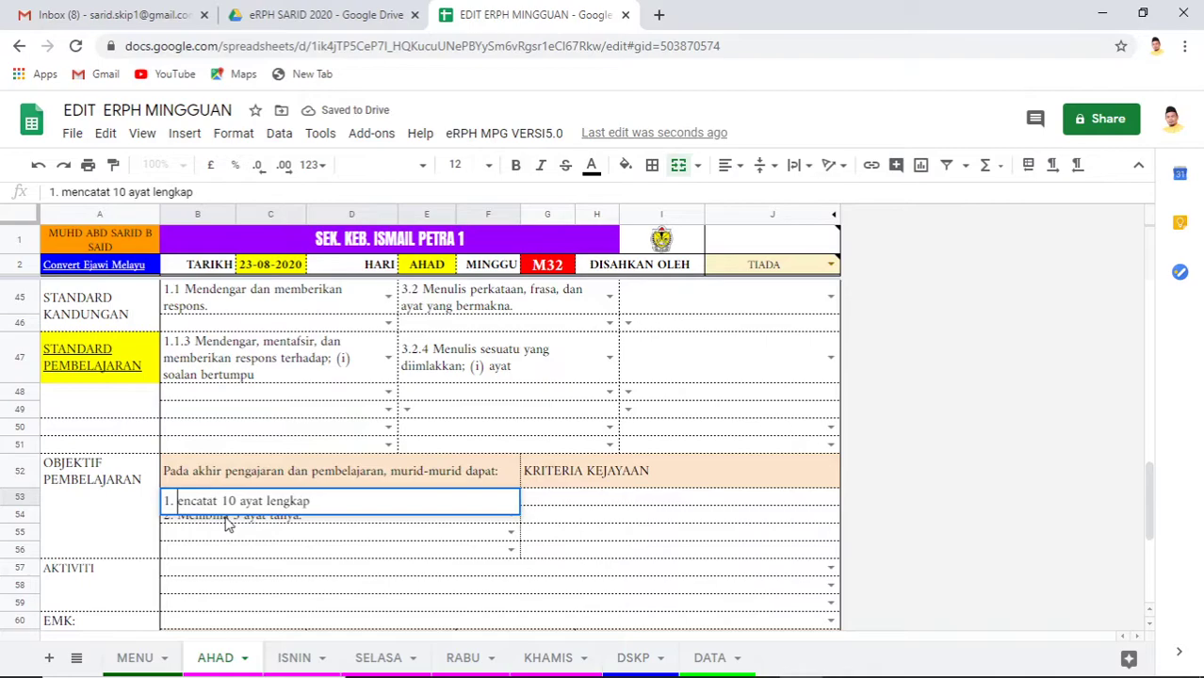
pyautogui.write('M')
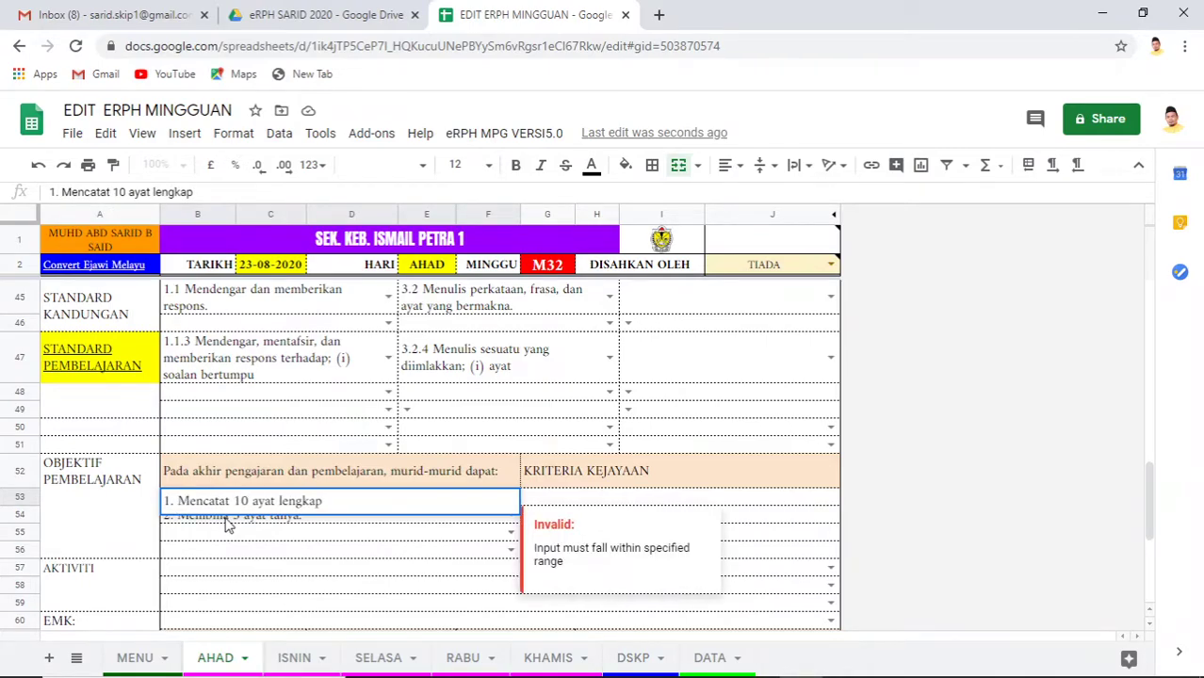
pyautogui.click(370, 588)
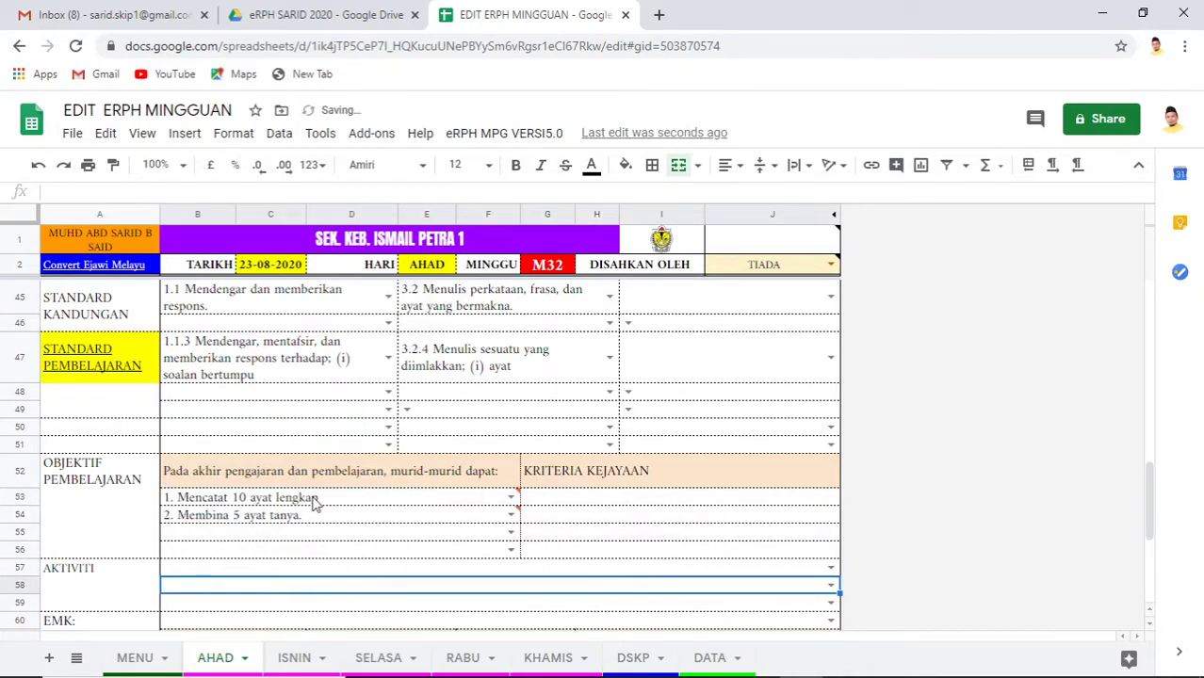
pyautogui.click(678, 497)
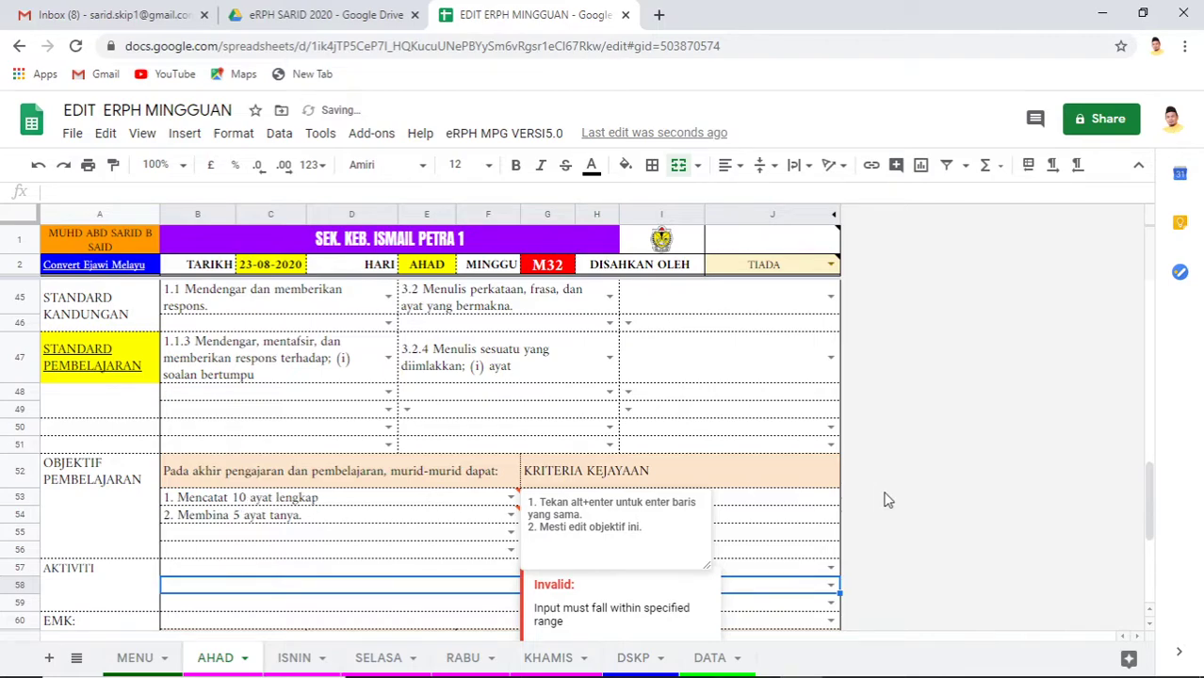
pyautogui.scroll(-1, 213, 594)
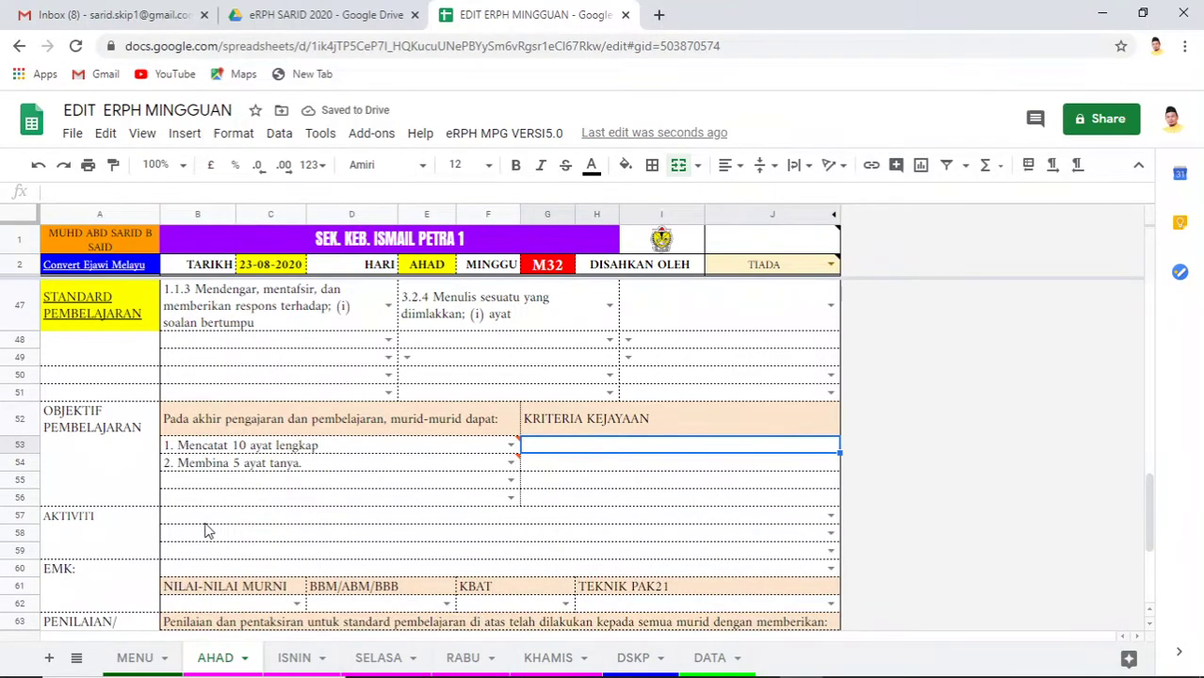
# List activities '1. Menonton video' and '2. Soaljawab - mencatat ayat' under AKTIVITI
pyautogui.click(208, 532)
pyautogui.write('1.')
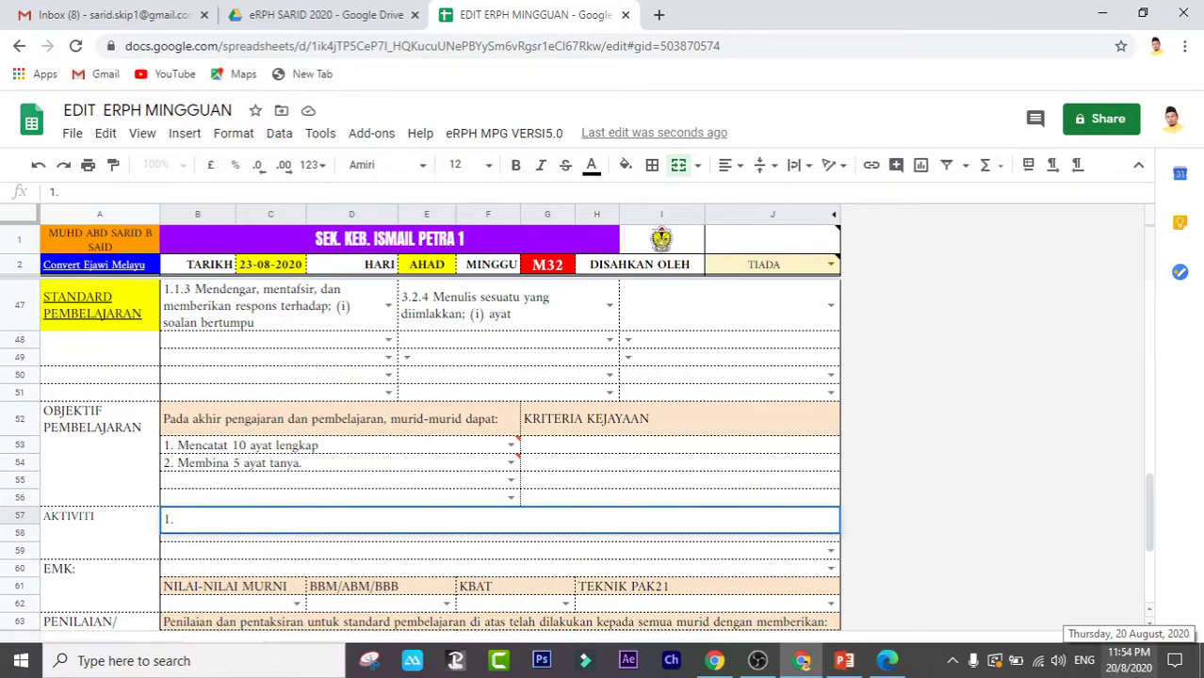
pyautogui.write(' Menon')
pyautogui.write('ton V')
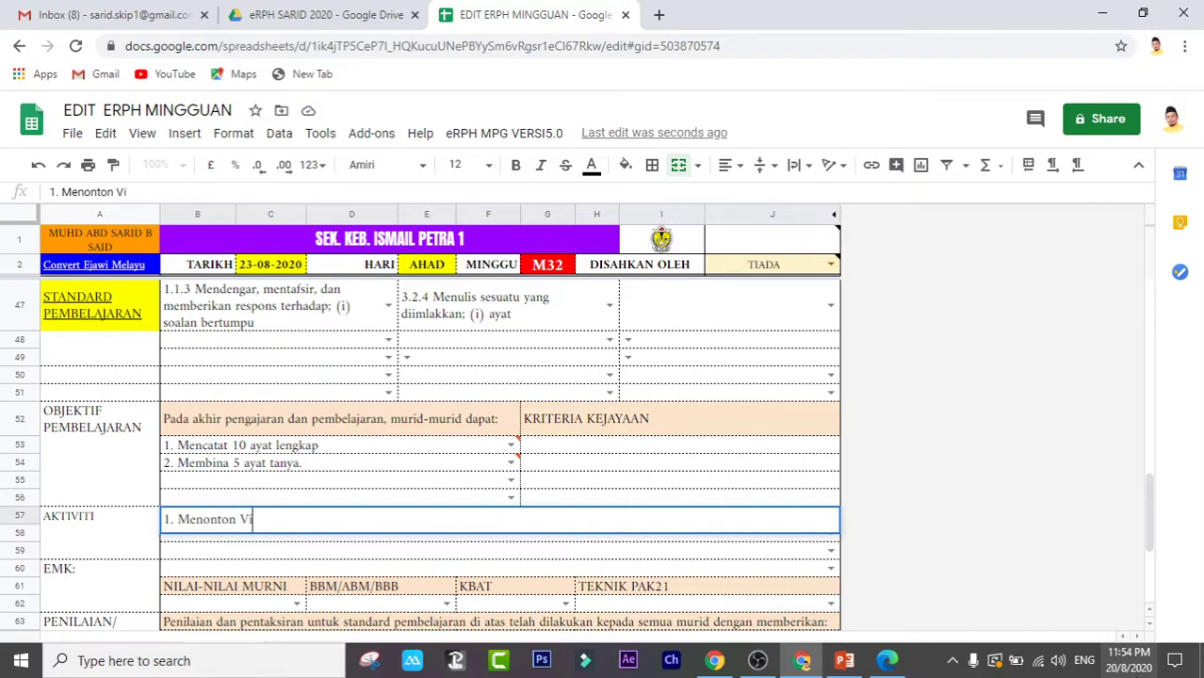
pyautogui.press('BackSpace')
pyautogui.write('vide')
pyautogui.write('o')
pyautogui.press('Return')
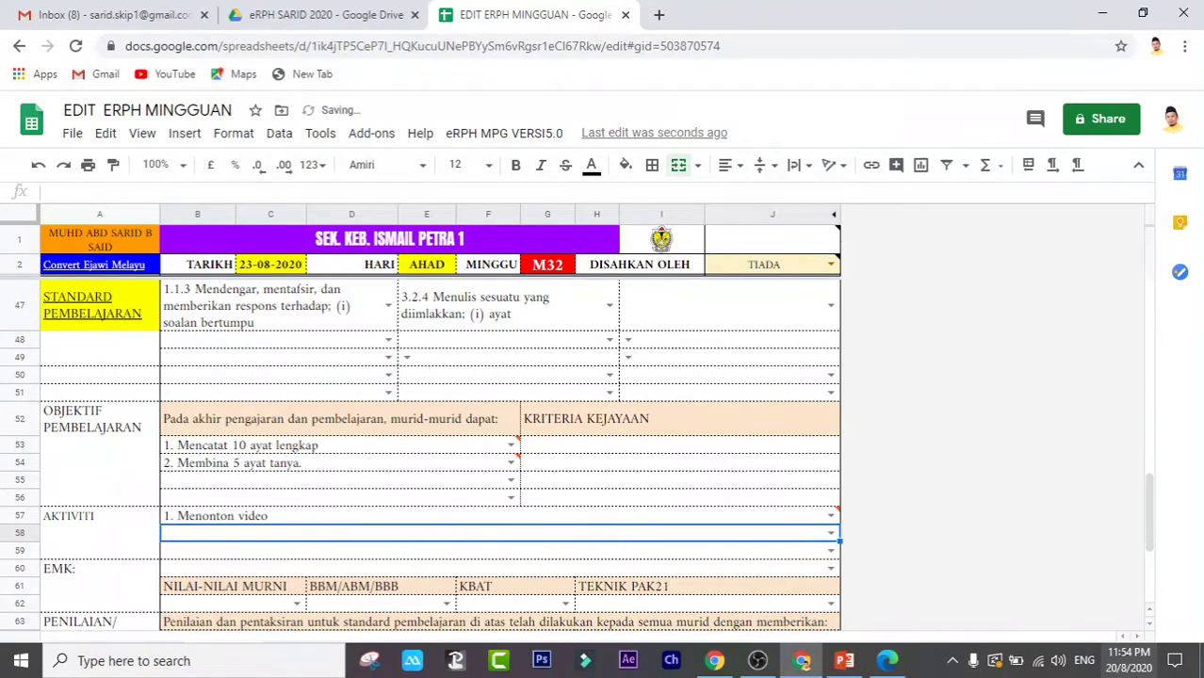
pyautogui.write('2. S')
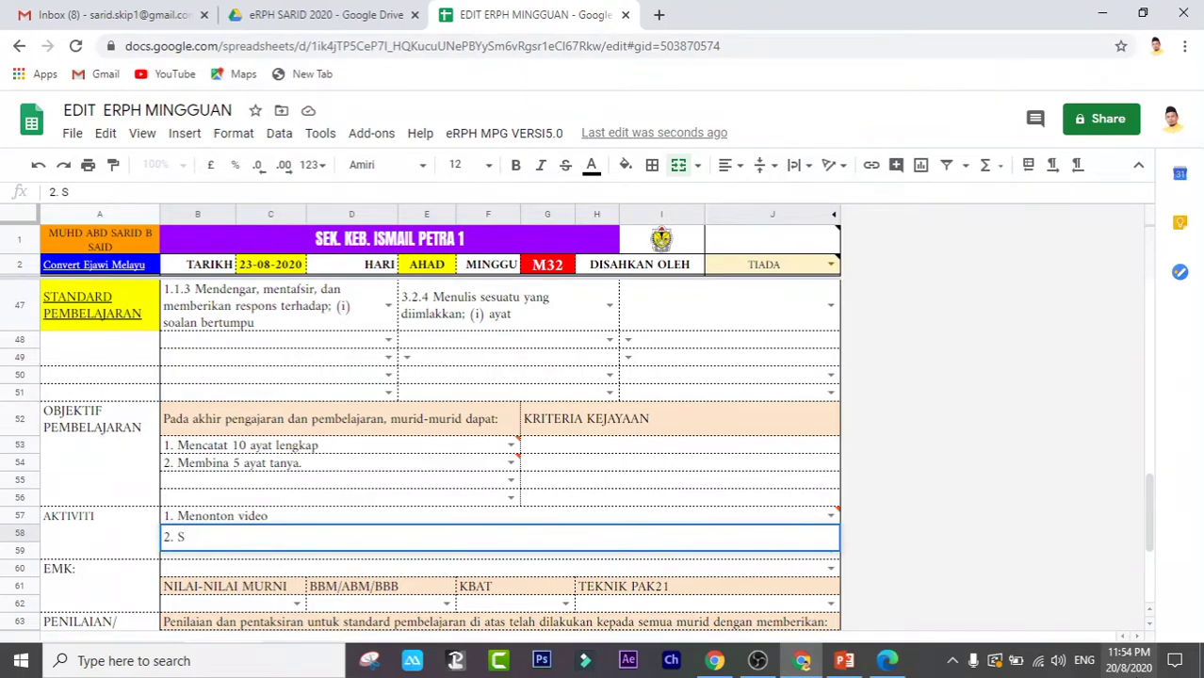
pyautogui.write('oaljawab - ')
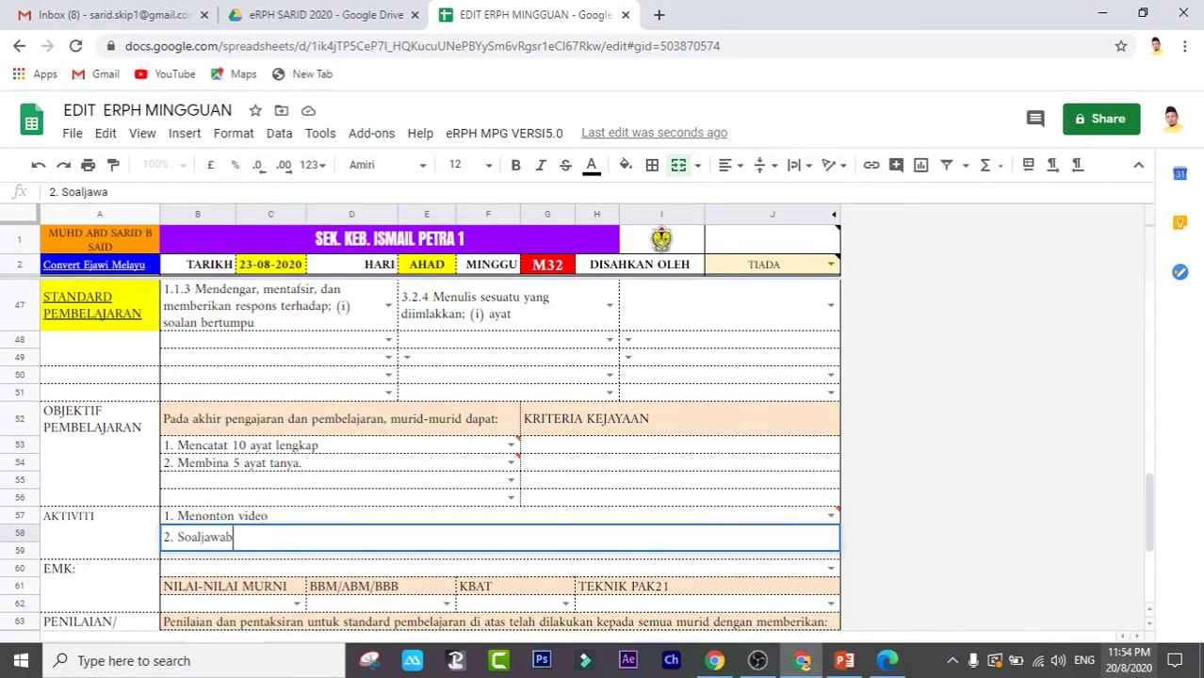
pyautogui.write('m')
pyautogui.write('eng')
pyautogui.press('BackSpace')
pyautogui.write('c')
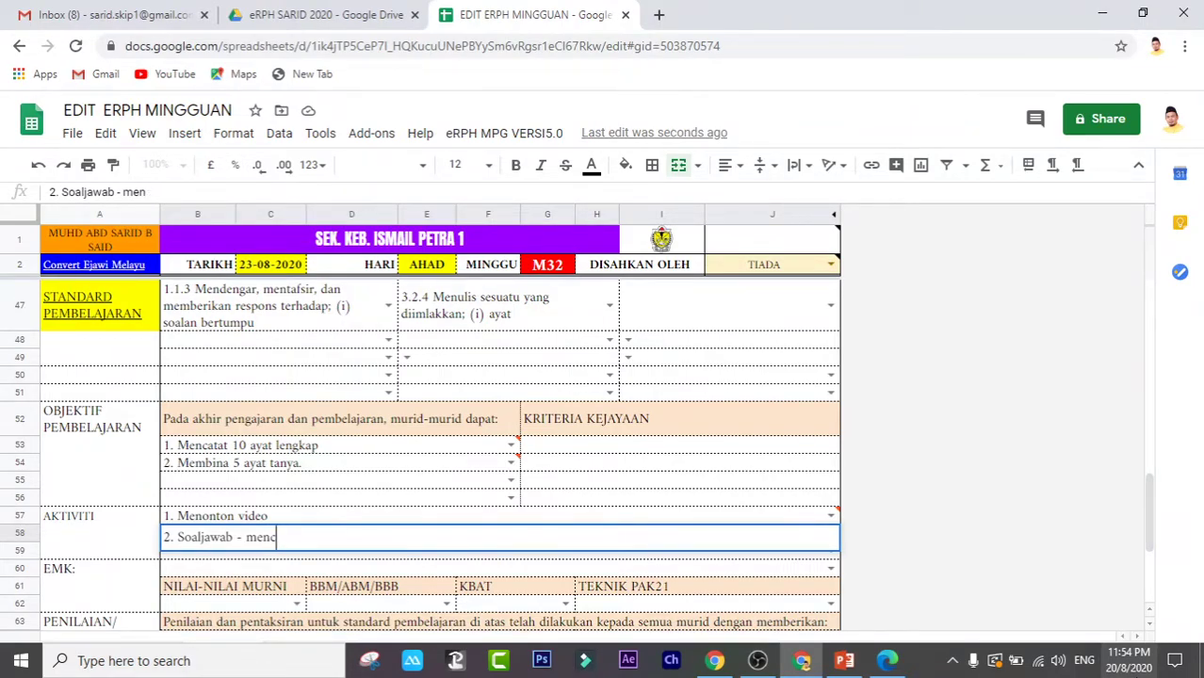
pyautogui.write('atat ayat')
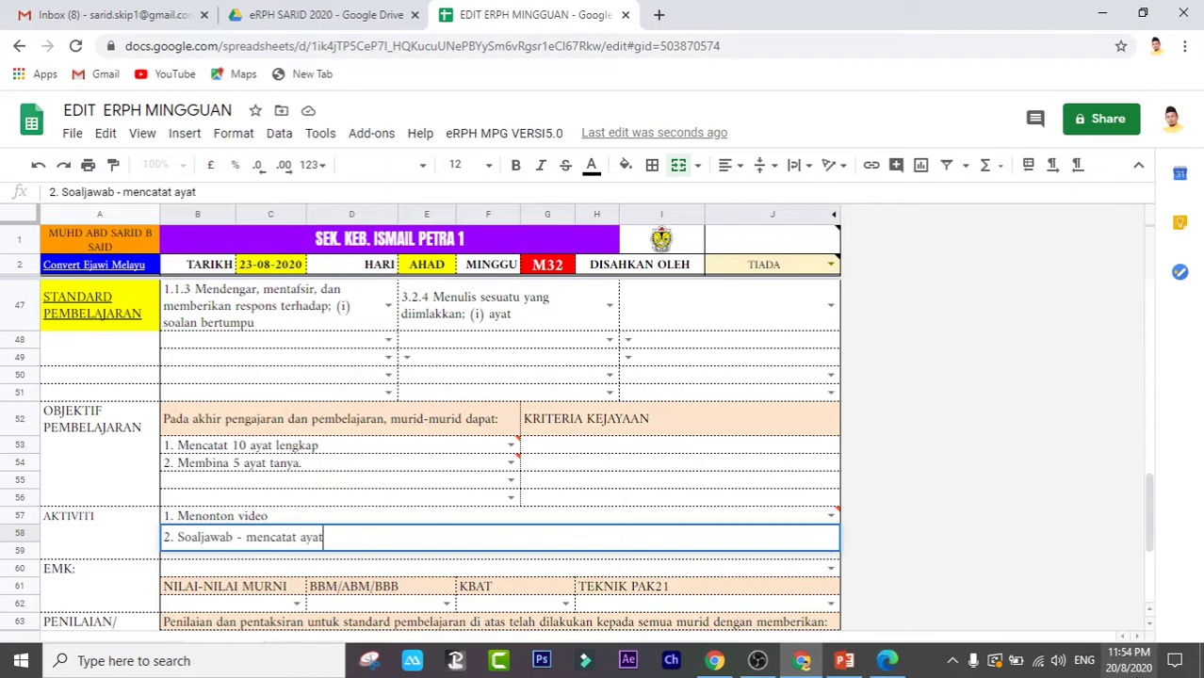
pyautogui.press('Return')
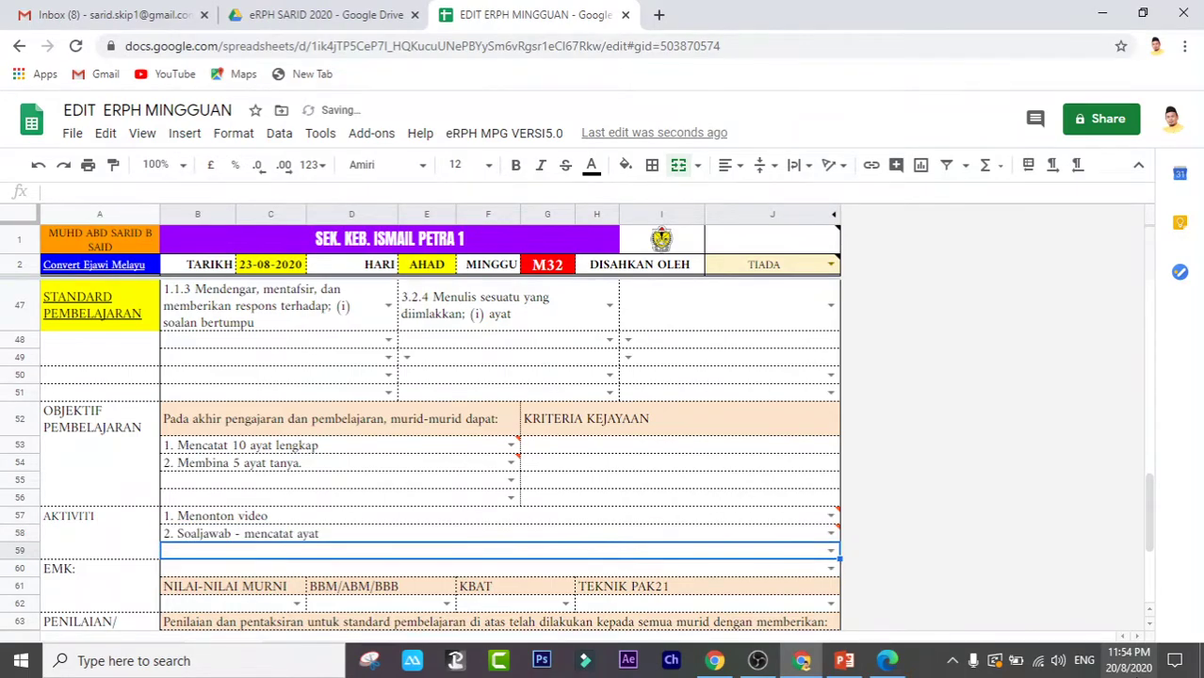
# Add '3. Membuat rumusan/ pembentangan' with '4. Rumusan murid' on a new line in the same cell
pyautogui.write('3.')
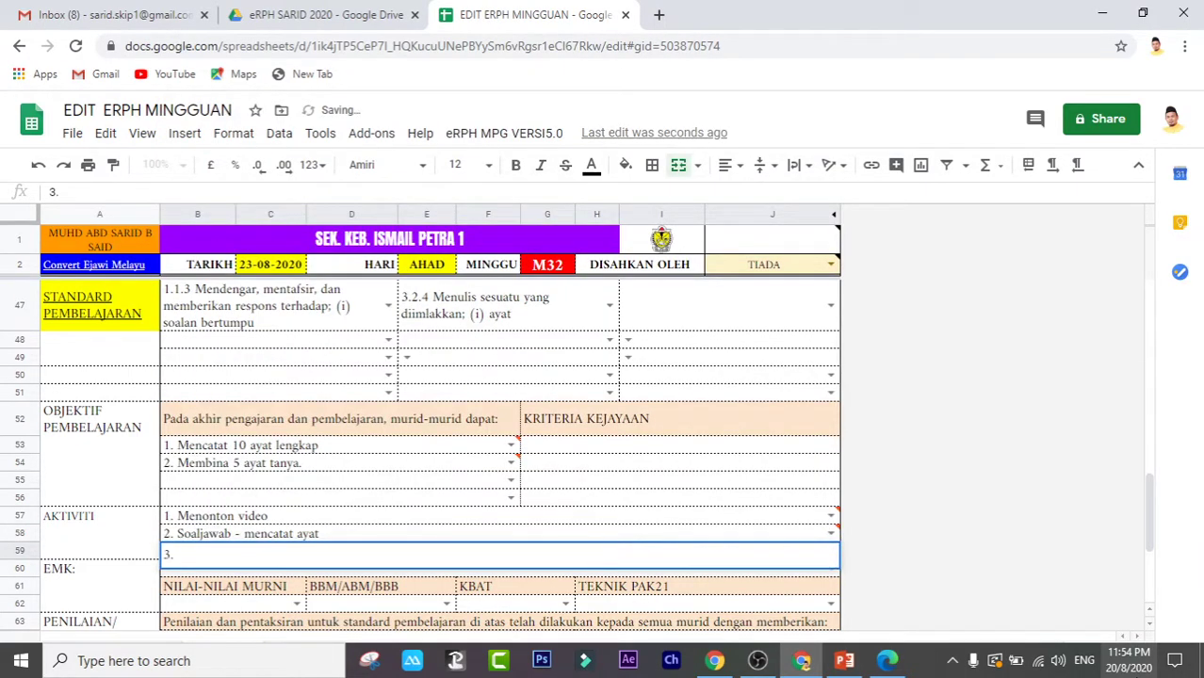
pyautogui.write(' M')
pyautogui.write('embuat r')
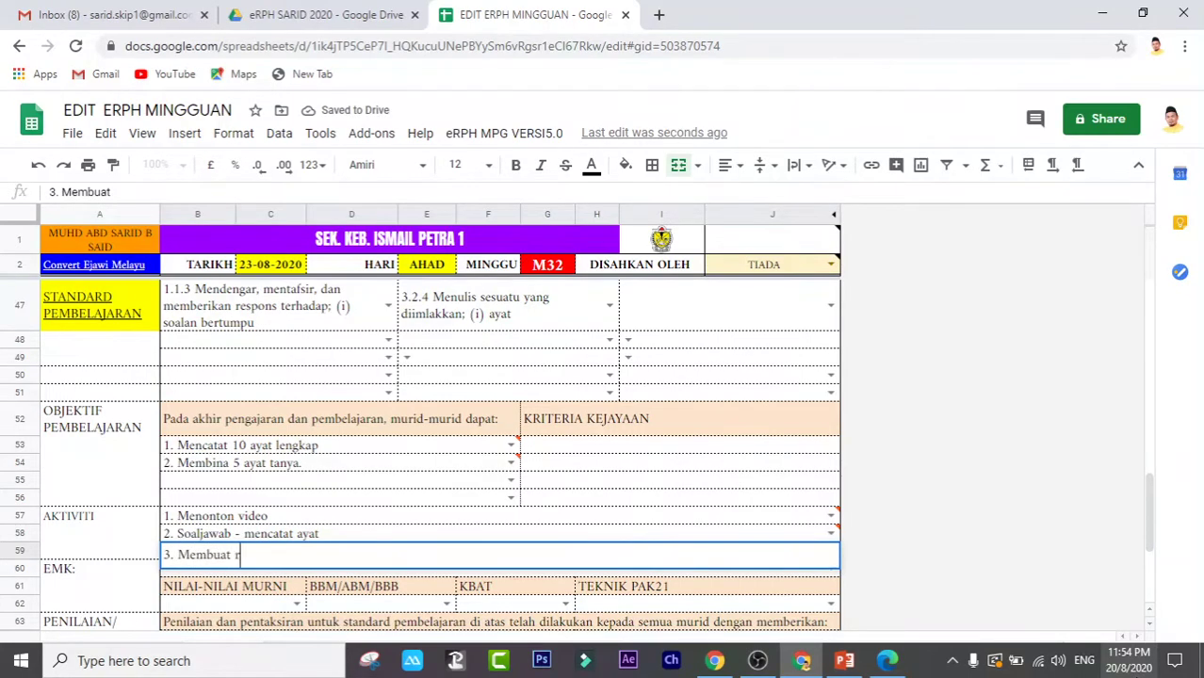
pyautogui.write('umusan')
pyautogui.write('/ pemben')
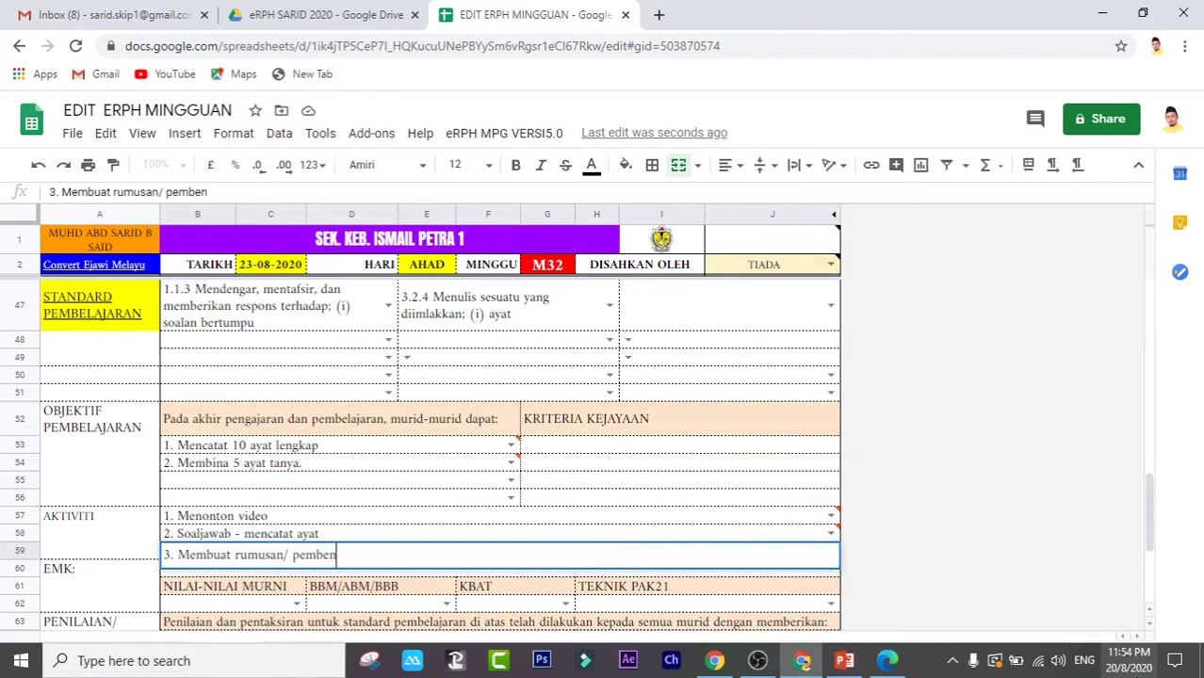
pyautogui.write('tangan')
pyautogui.press('Return')
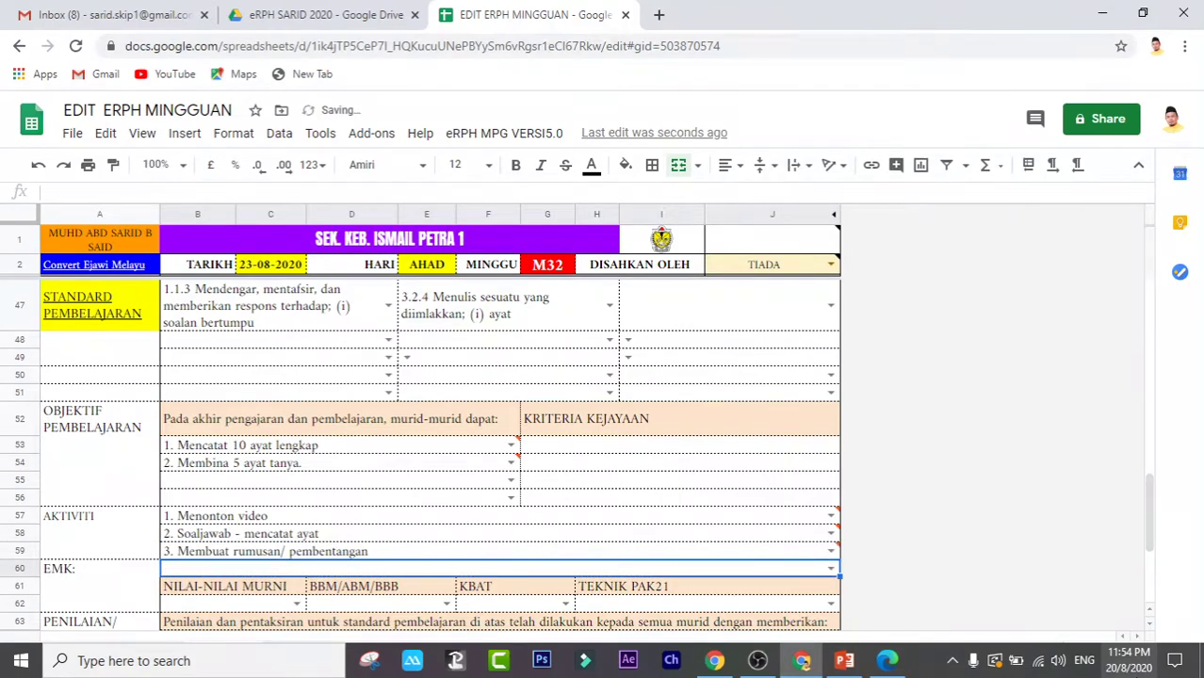
pyautogui.click(377, 556)
pyautogui.doubleClick(377, 551)
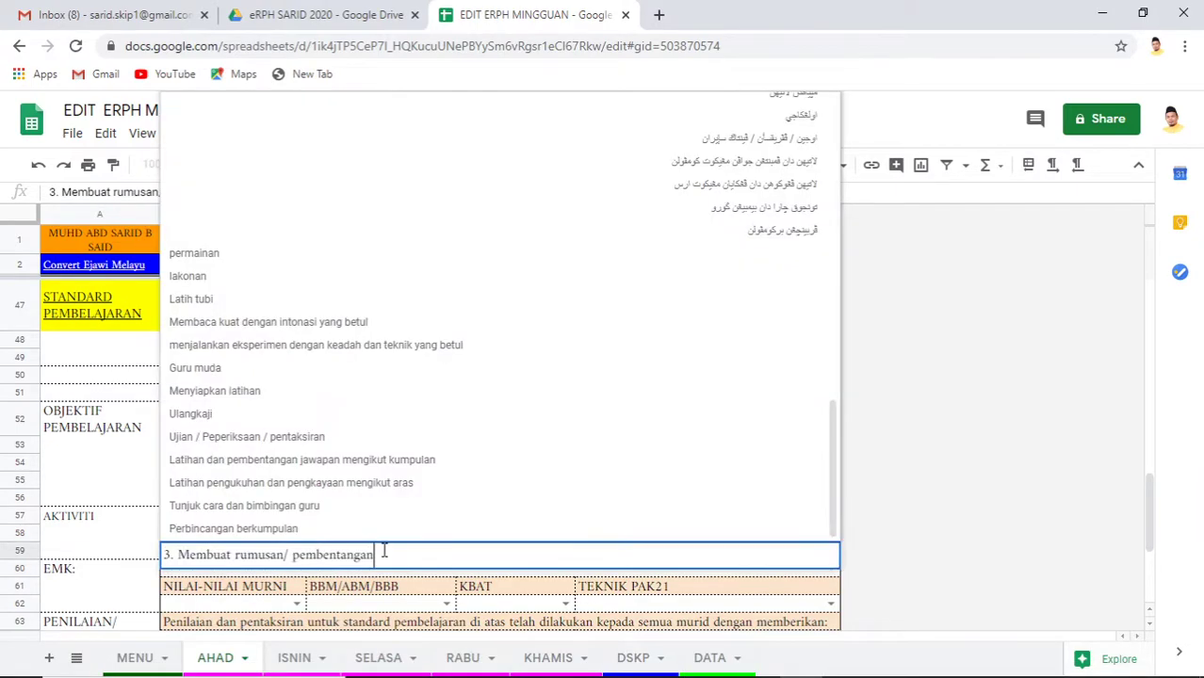
pyautogui.hotkey('alt', 'Return')
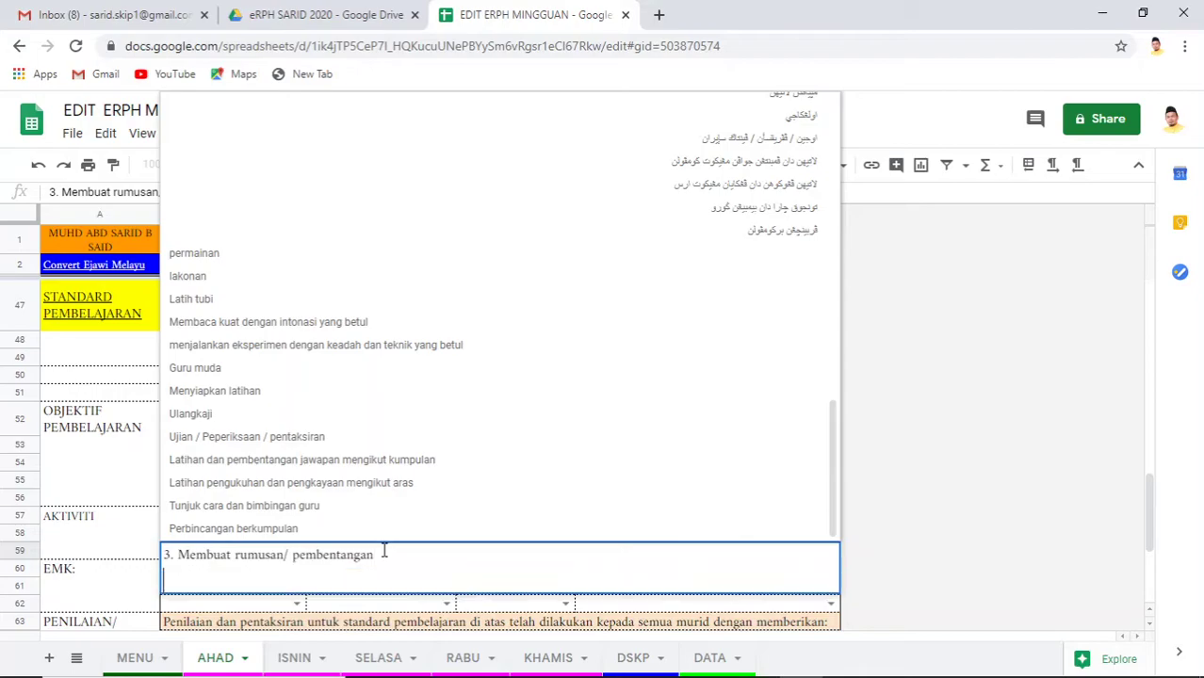
pyautogui.write('4. ')
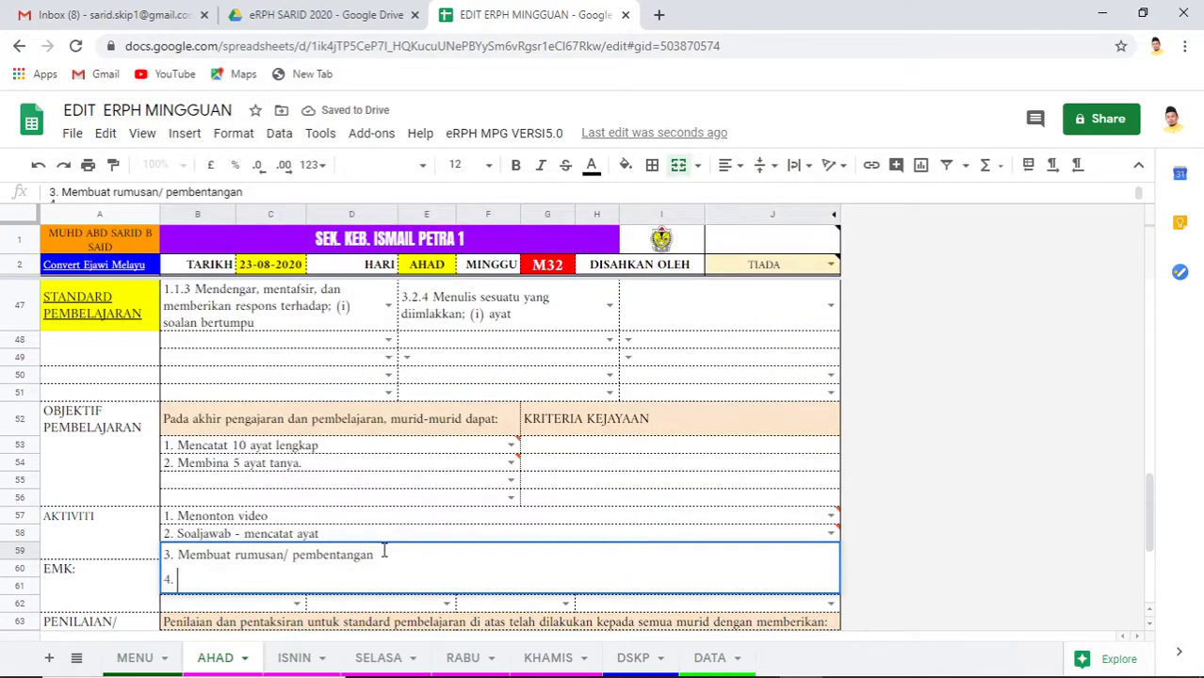
pyautogui.write('Rum')
pyautogui.write('usan murid')
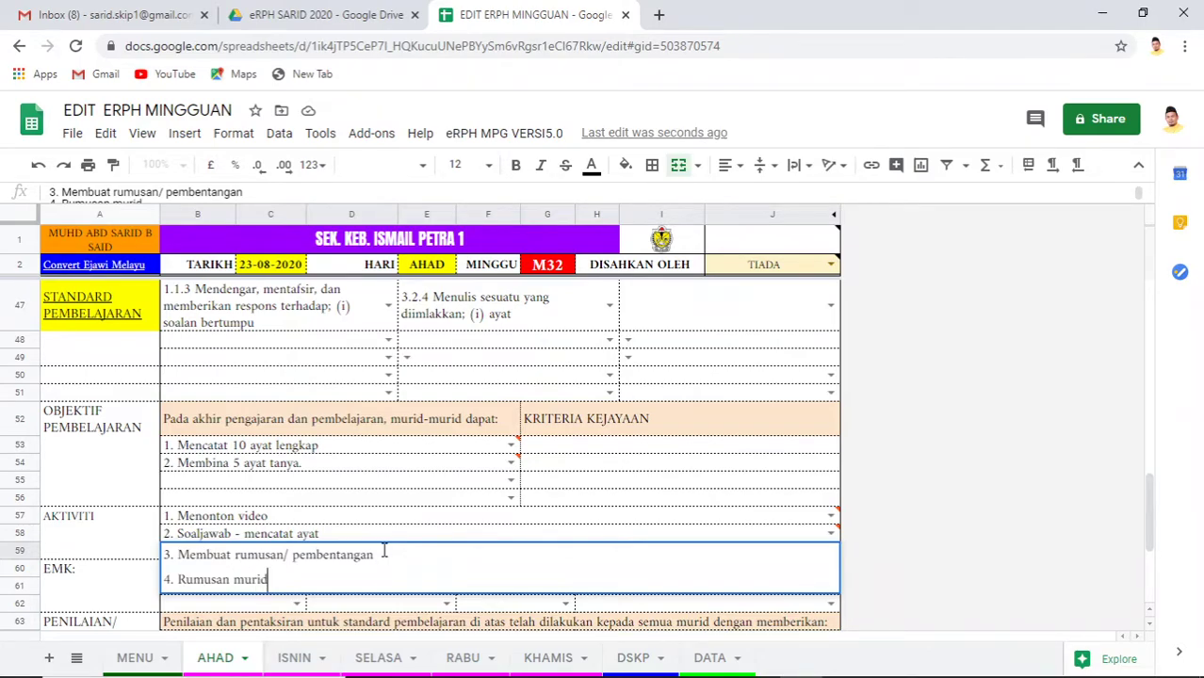
pyautogui.press('Return')
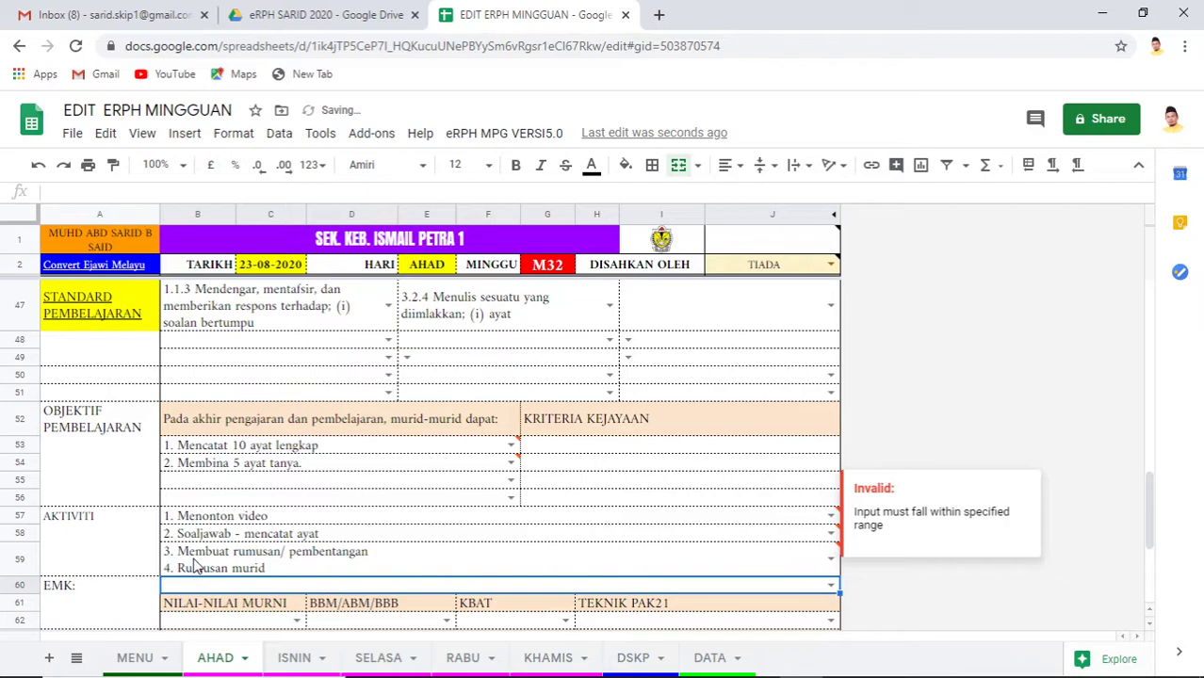
# Set EMK to Keusahawanan and the values to Berjimat-cermat, Bersyukur, Berdikari
pyautogui.scroll(-1, 410, 488)
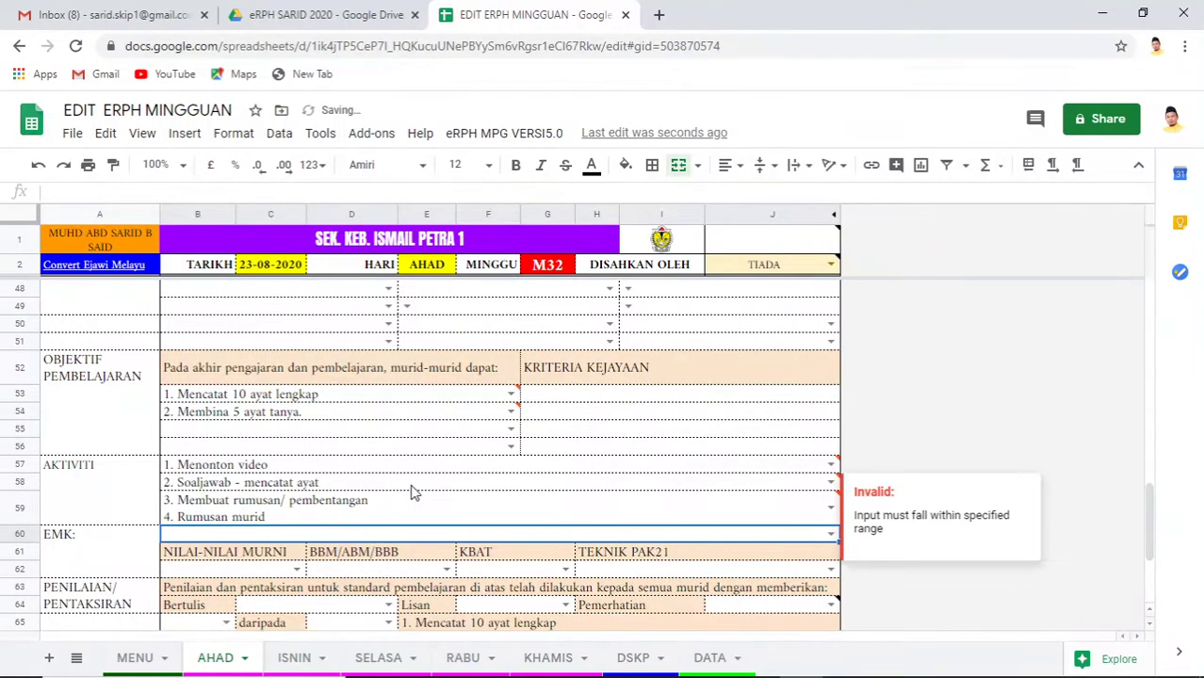
pyautogui.scroll(-1, 253, 566)
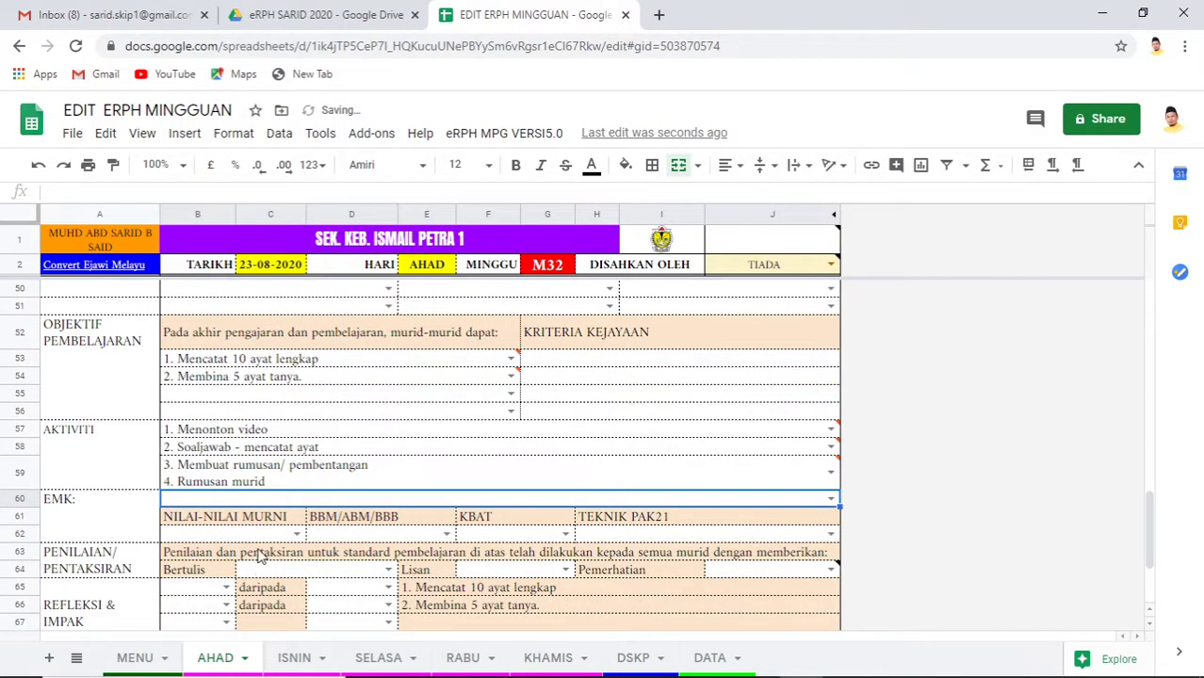
pyautogui.click(829, 501)
pyautogui.scroll(-2, 259, 575)
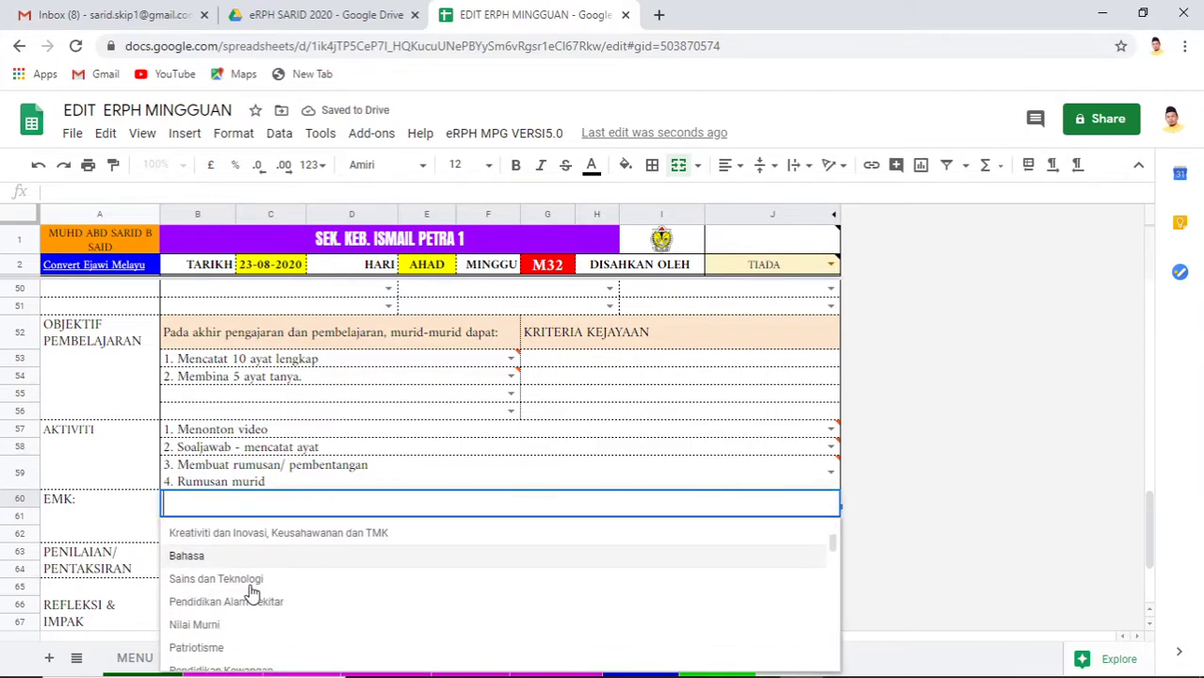
pyautogui.scroll(2, 273, 586)
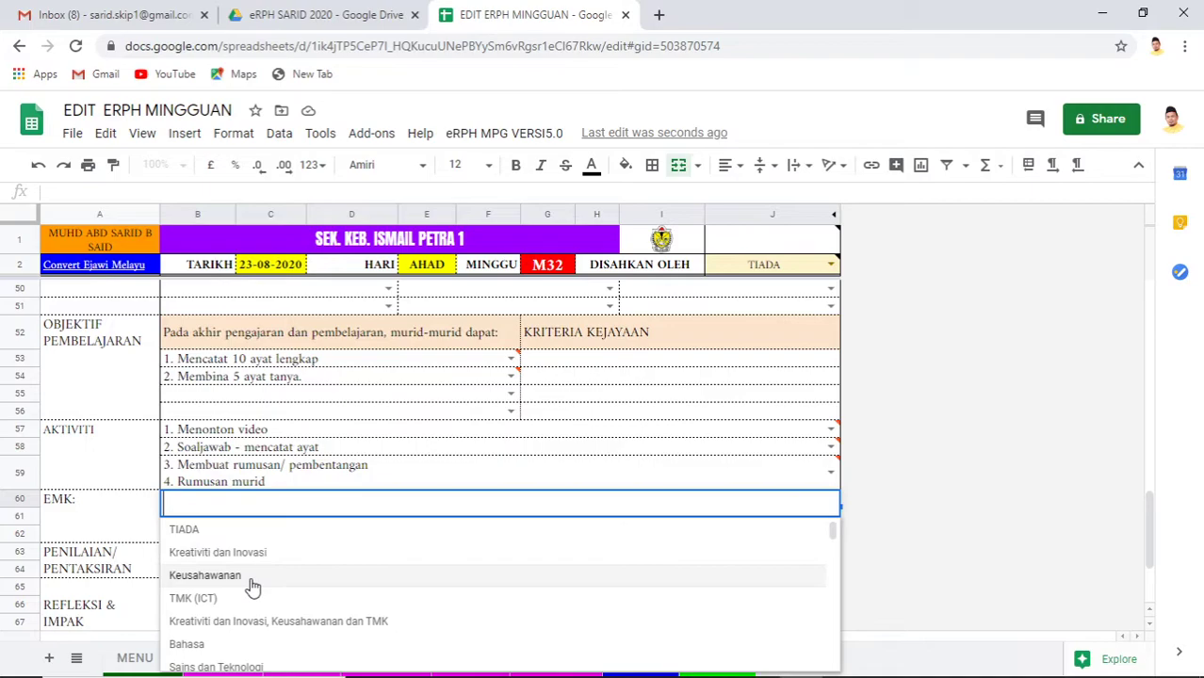
pyautogui.click(252, 576)
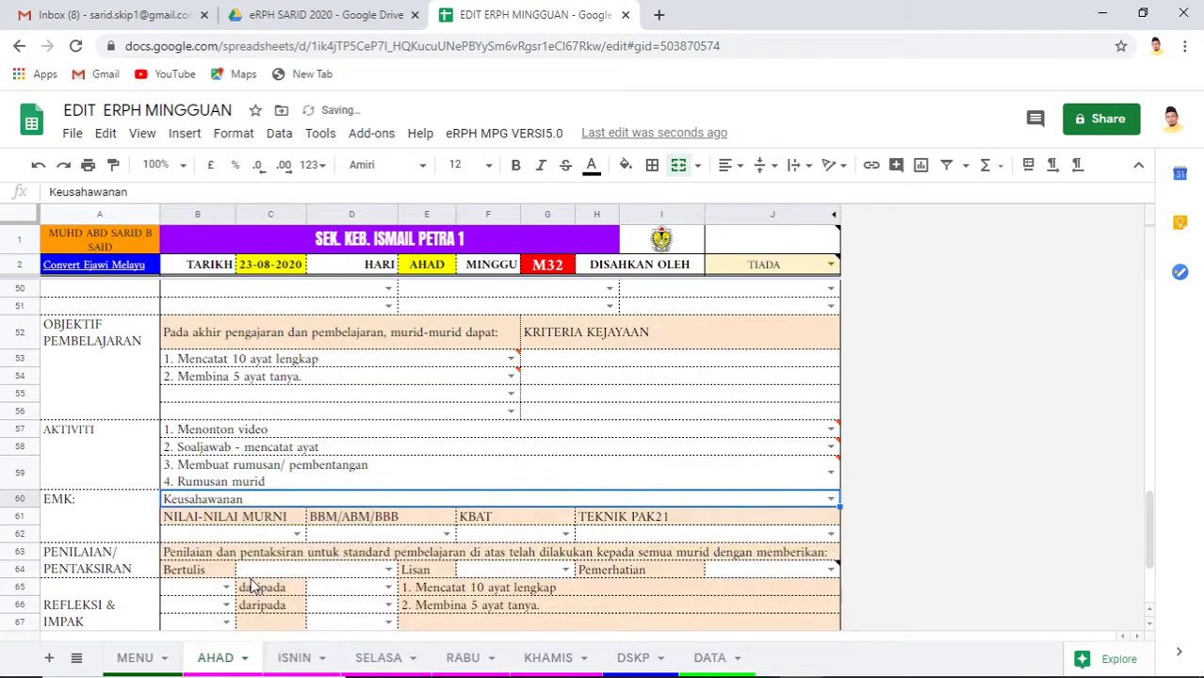
pyautogui.click(296, 535)
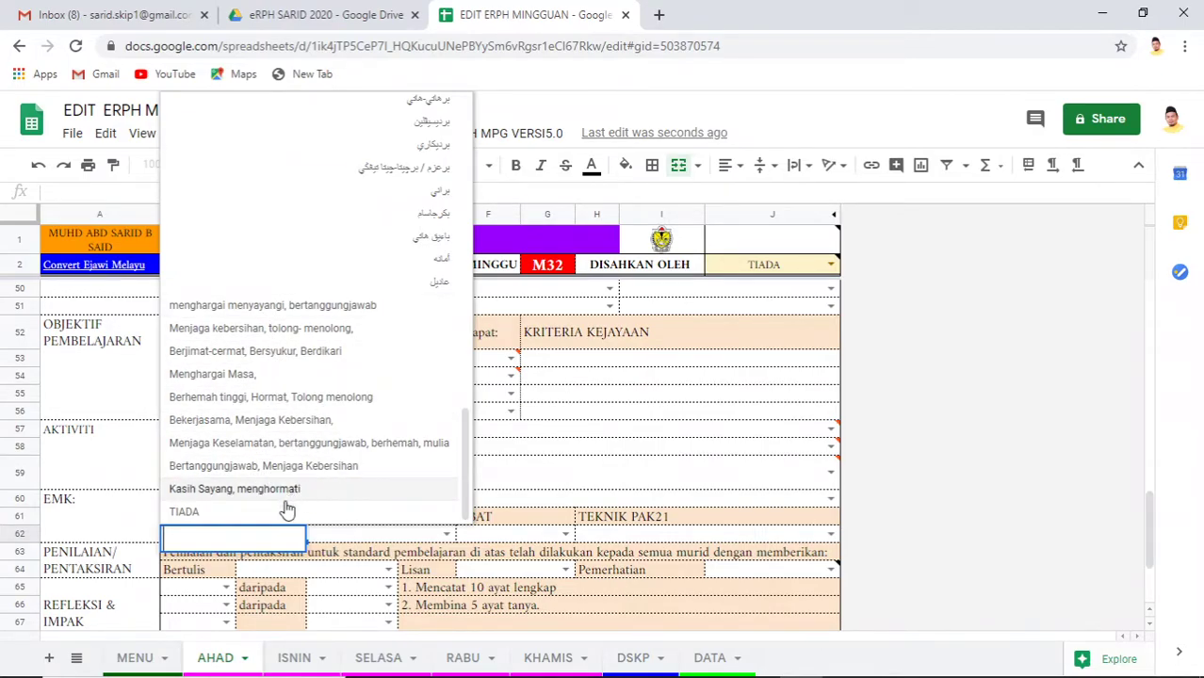
pyautogui.click(299, 354)
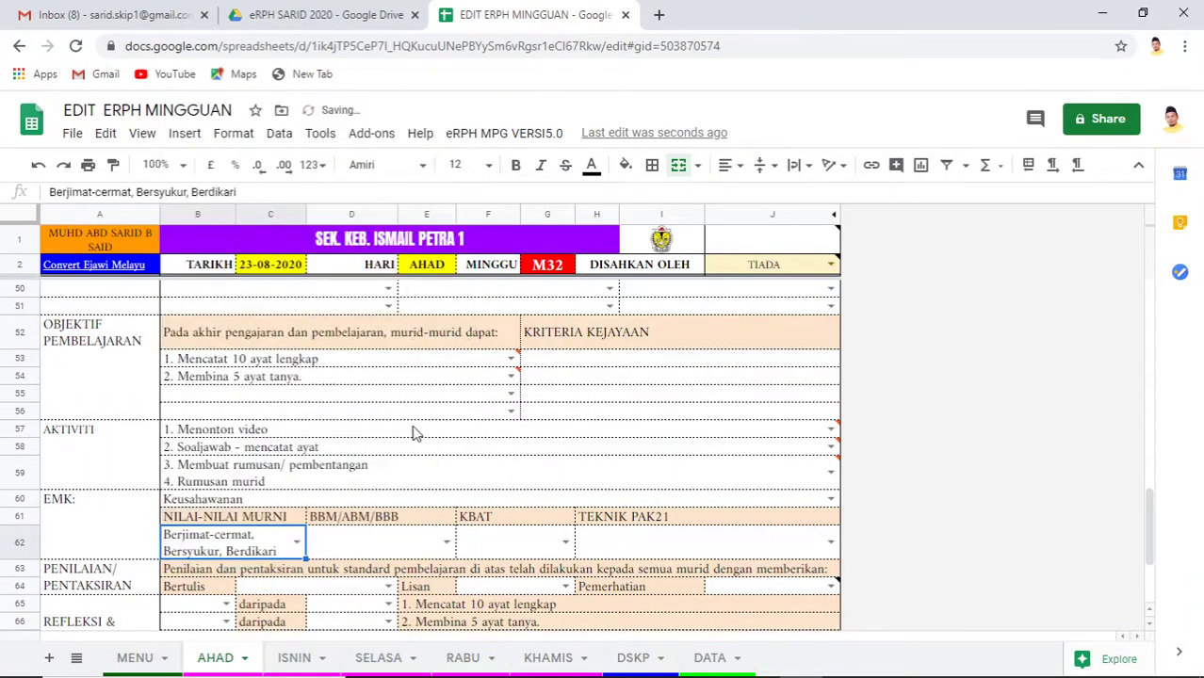
# Choose Lcd Projector as teaching aid, Mentafsir for KBAT and Hot Seat for PAK21
pyautogui.click(447, 544)
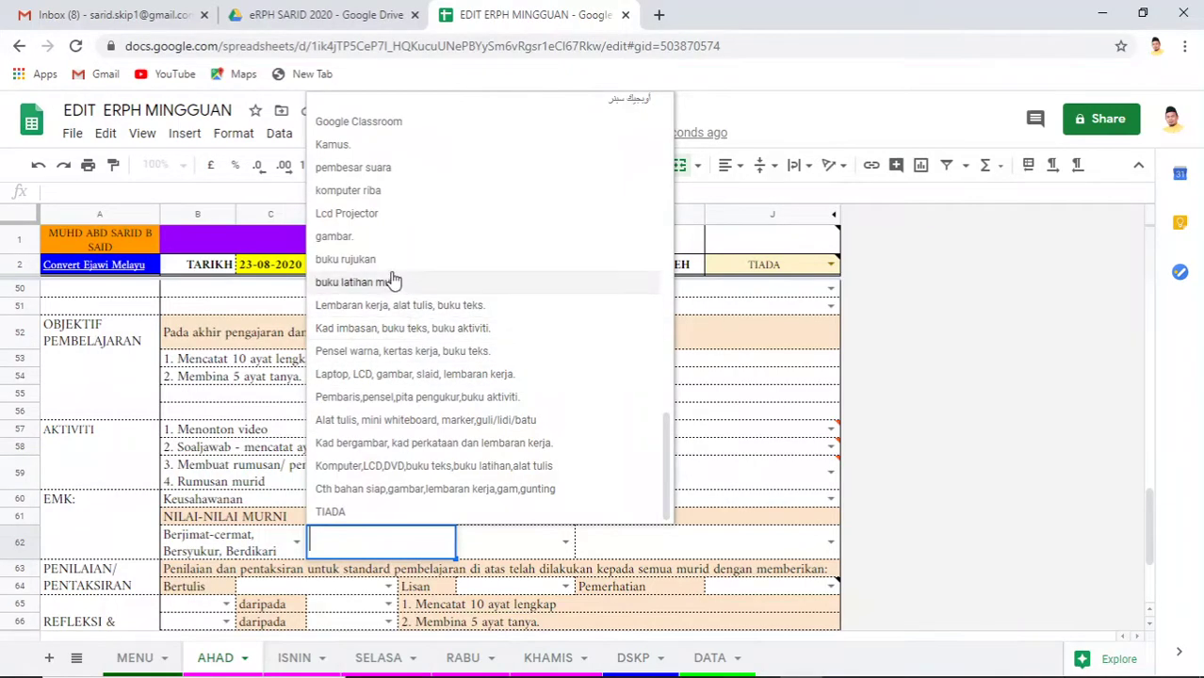
pyautogui.click(390, 215)
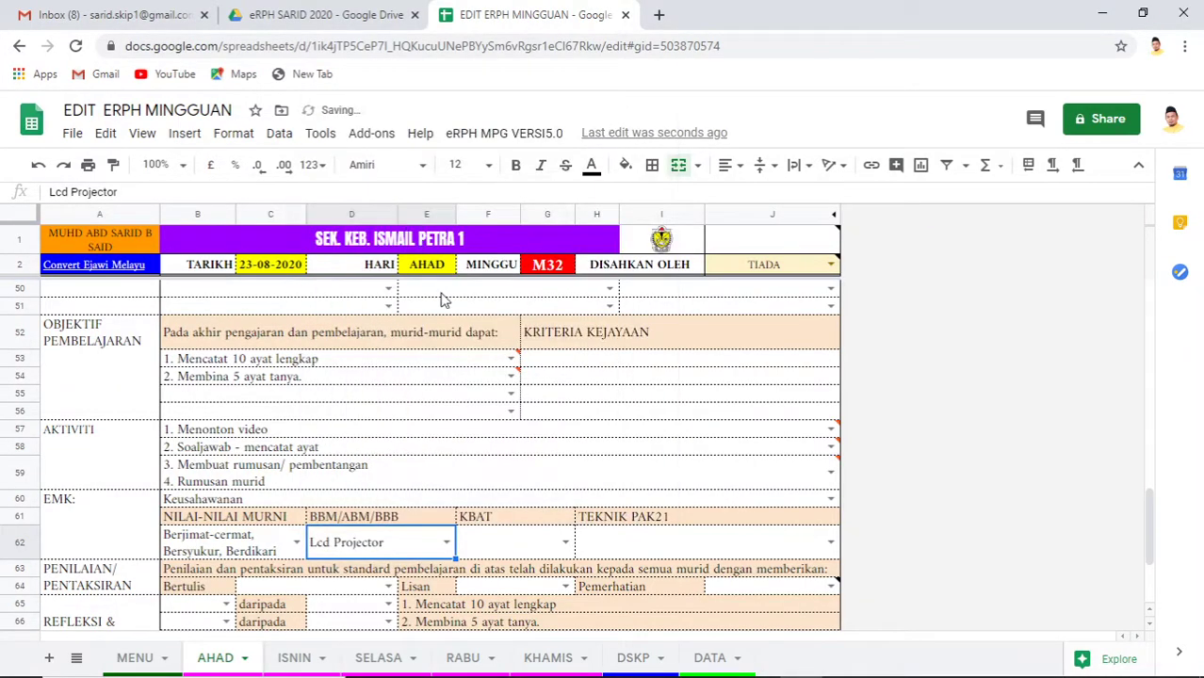
pyautogui.doubleClick(562, 542)
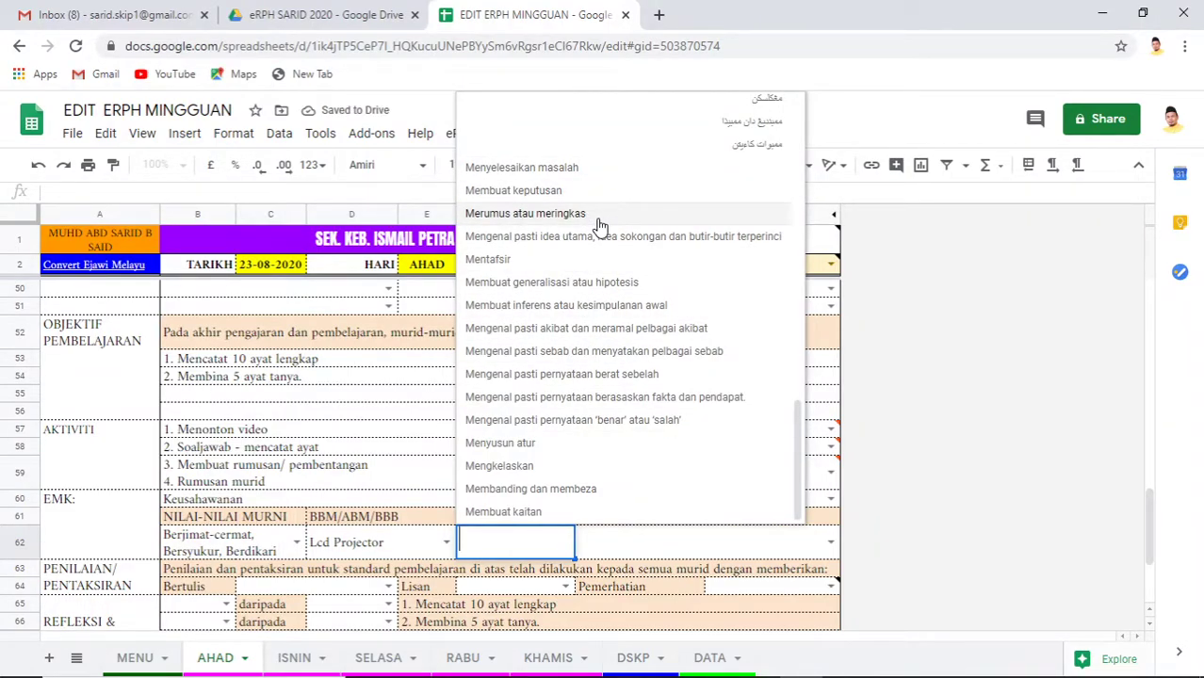
pyautogui.click(592, 266)
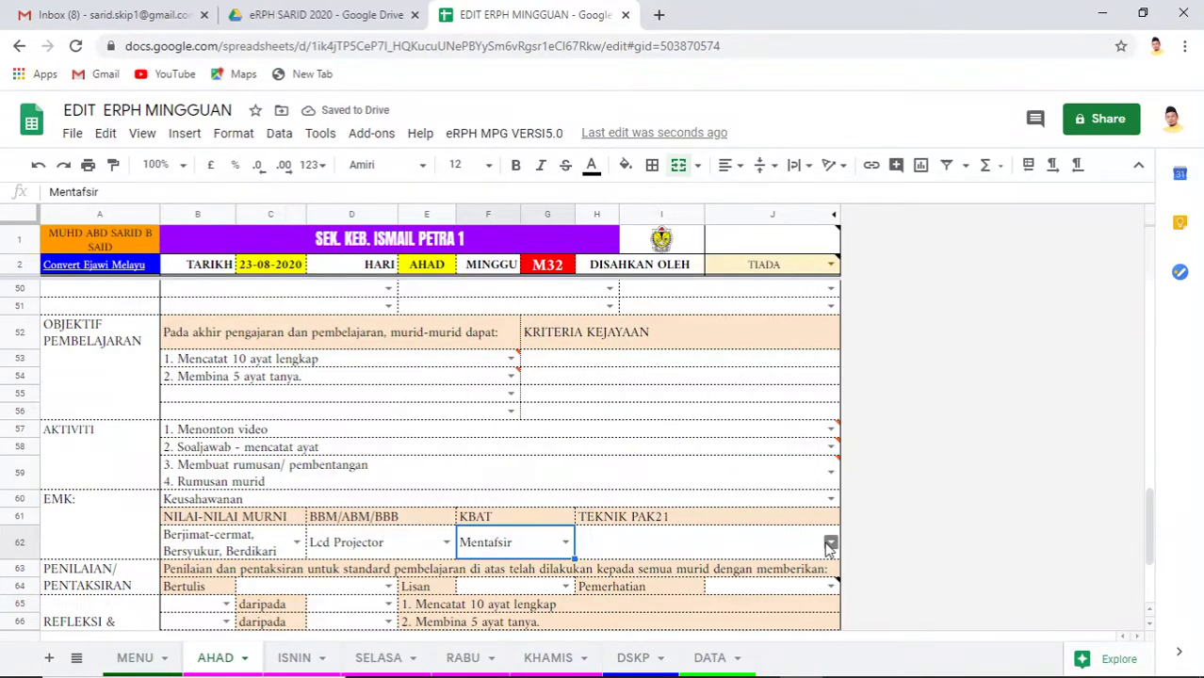
pyautogui.click(830, 544)
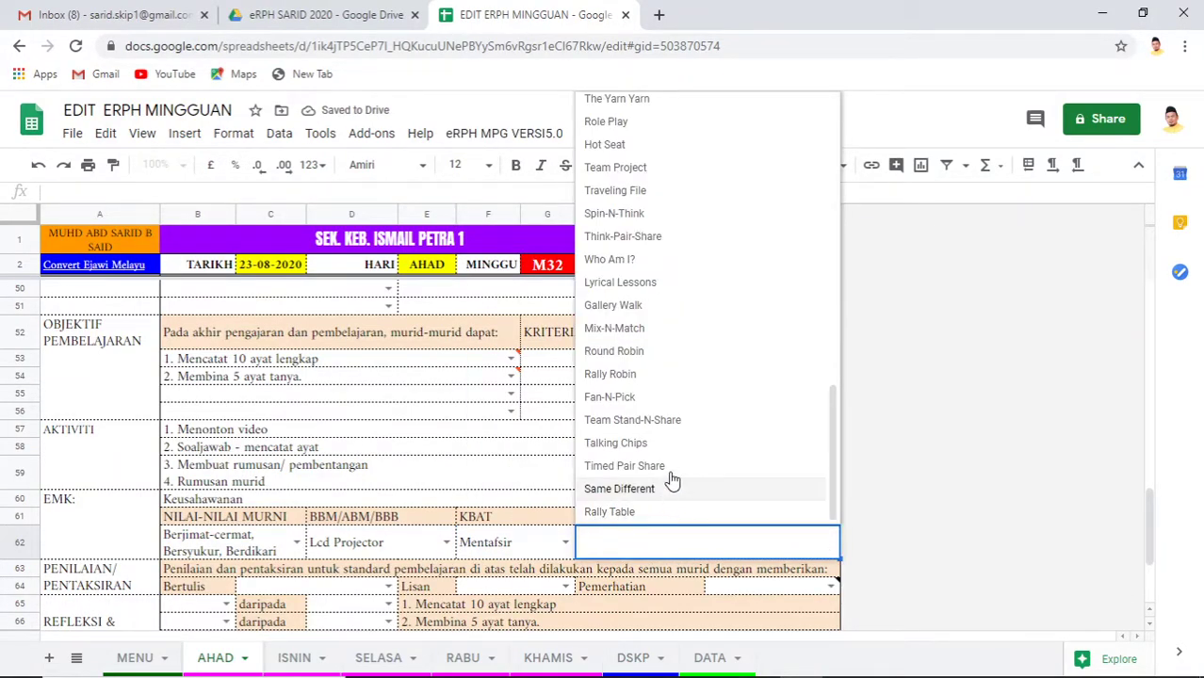
pyautogui.click(657, 146)
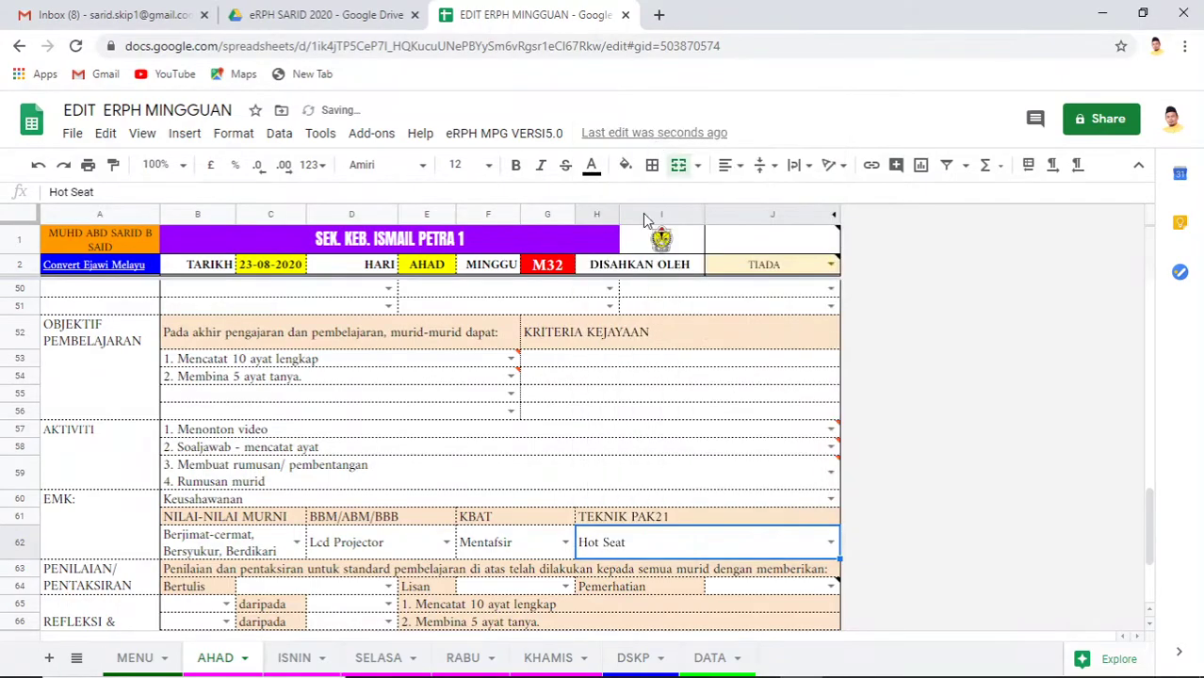
pyautogui.scroll(-2, 502, 424)
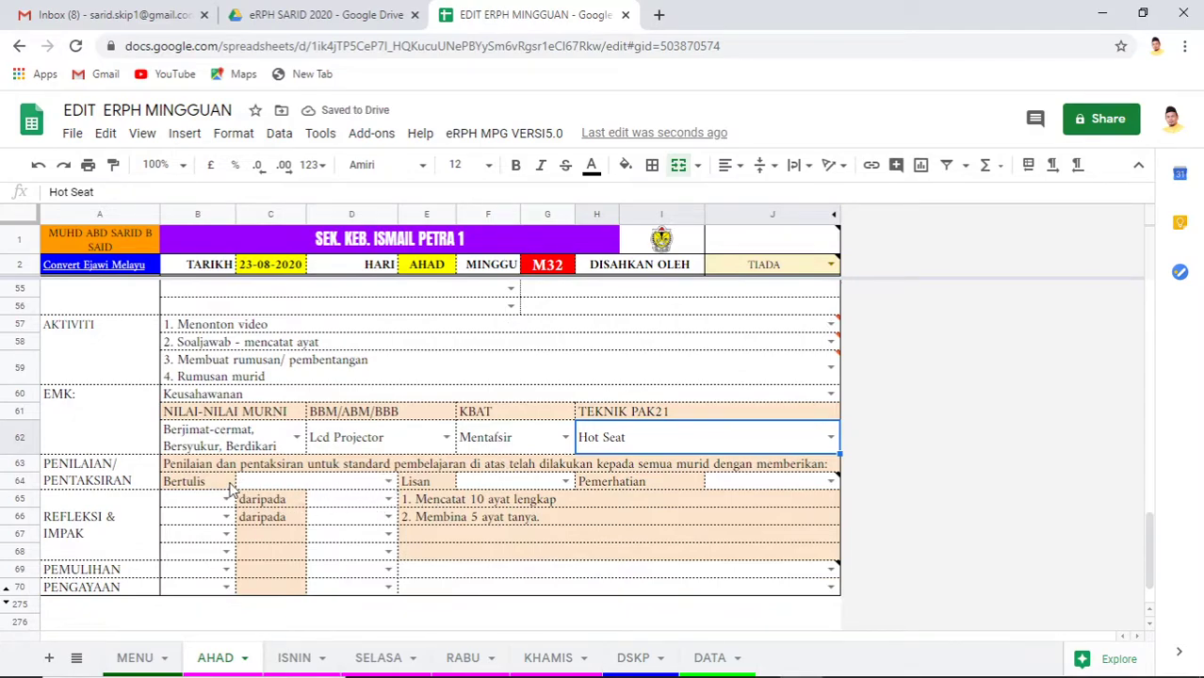
# Set written assessment to Latihan bertulis and oral assessment F64 to Bacaan kuat, leaving observation empty
pyautogui.click(388, 483)
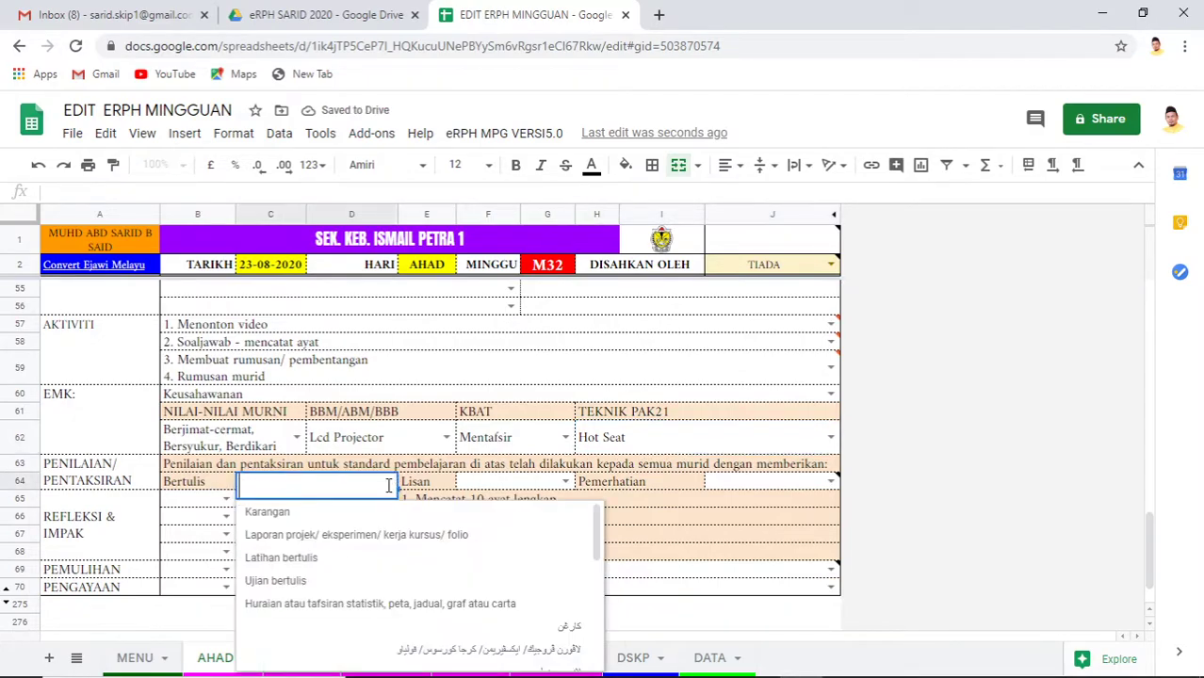
pyautogui.click(353, 563)
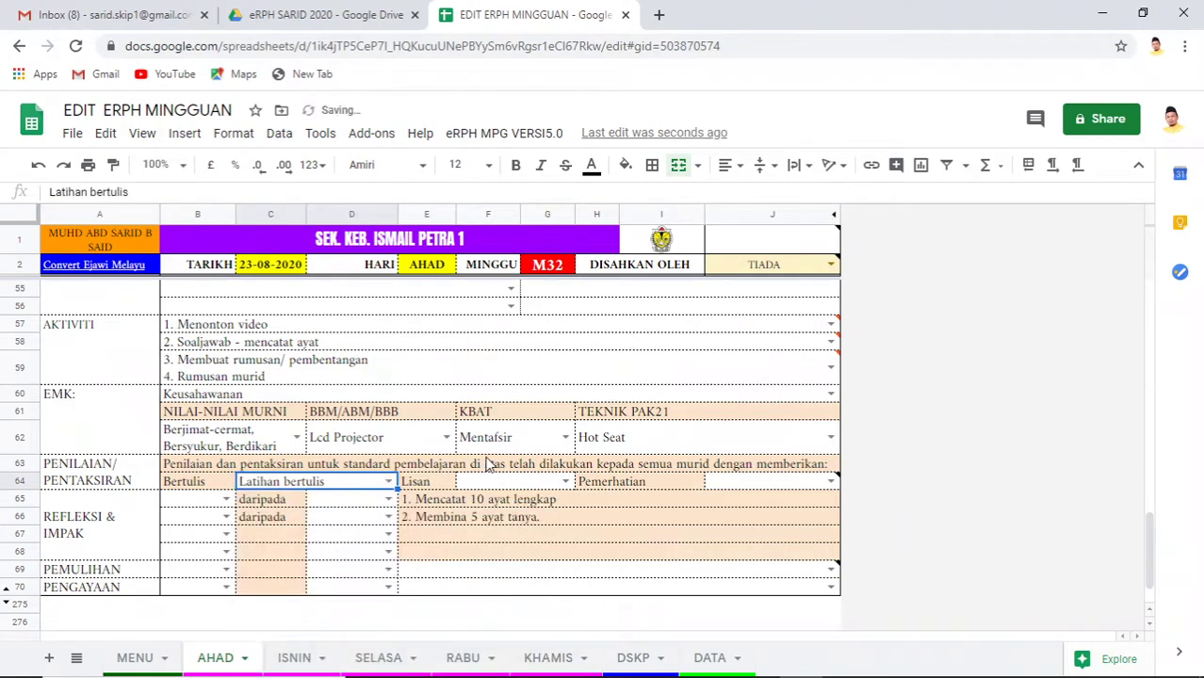
pyautogui.click(563, 483)
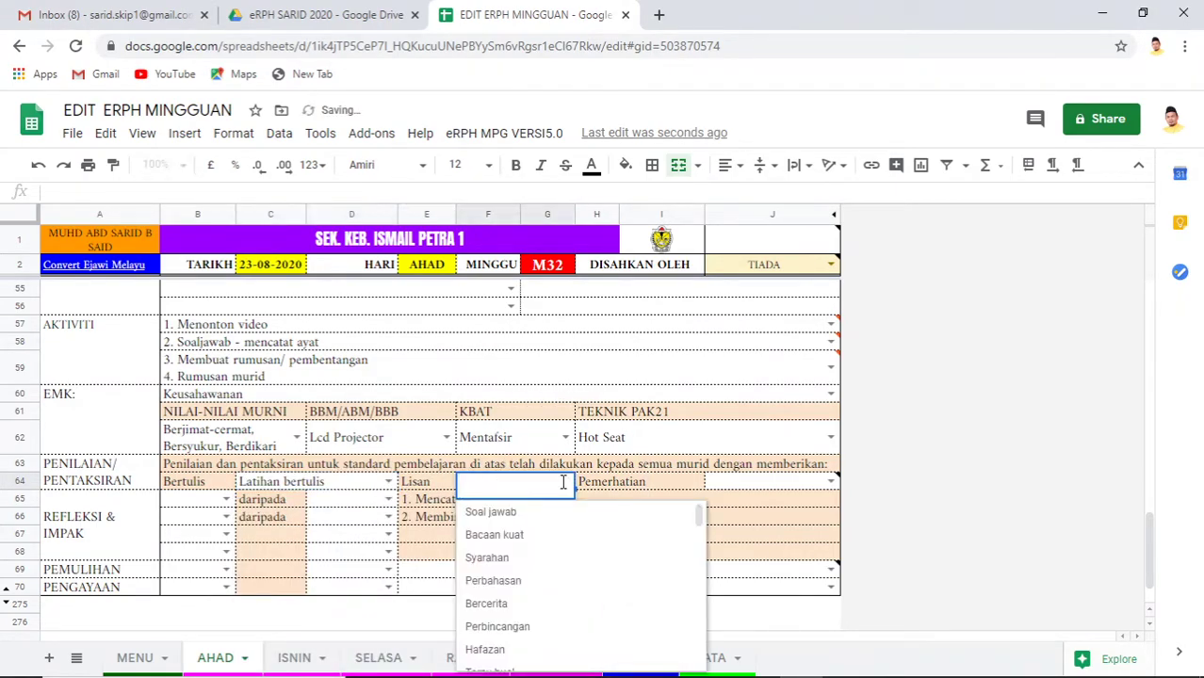
pyautogui.click(547, 535)
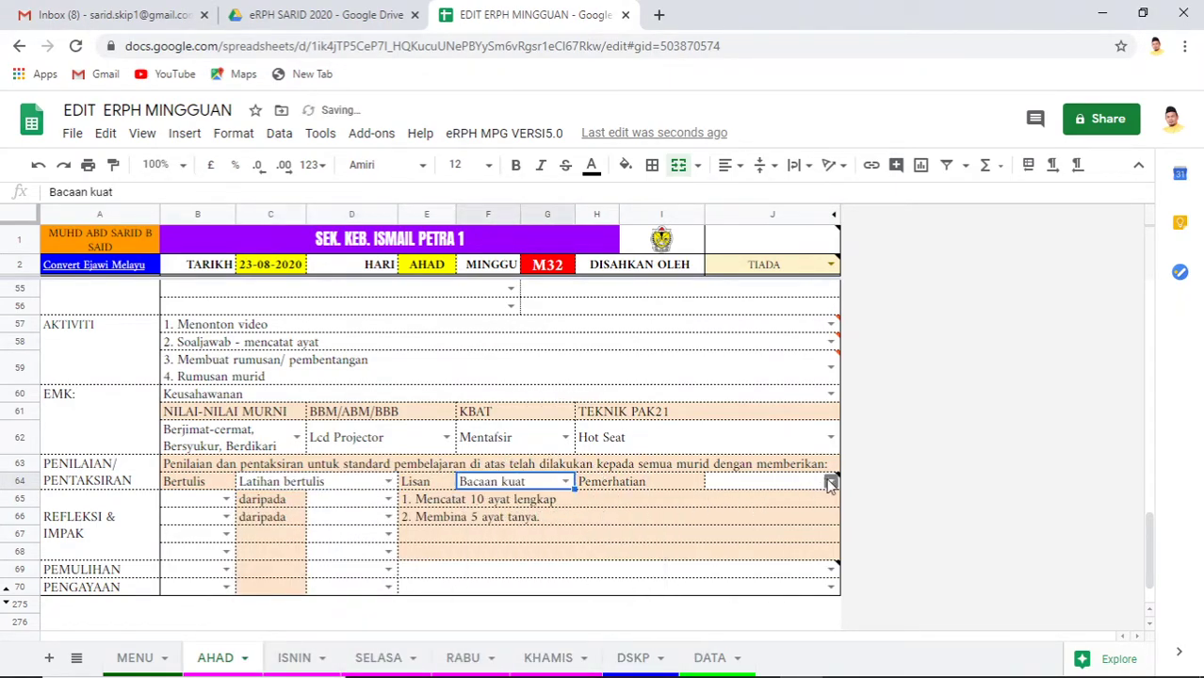
pyautogui.click(829, 481)
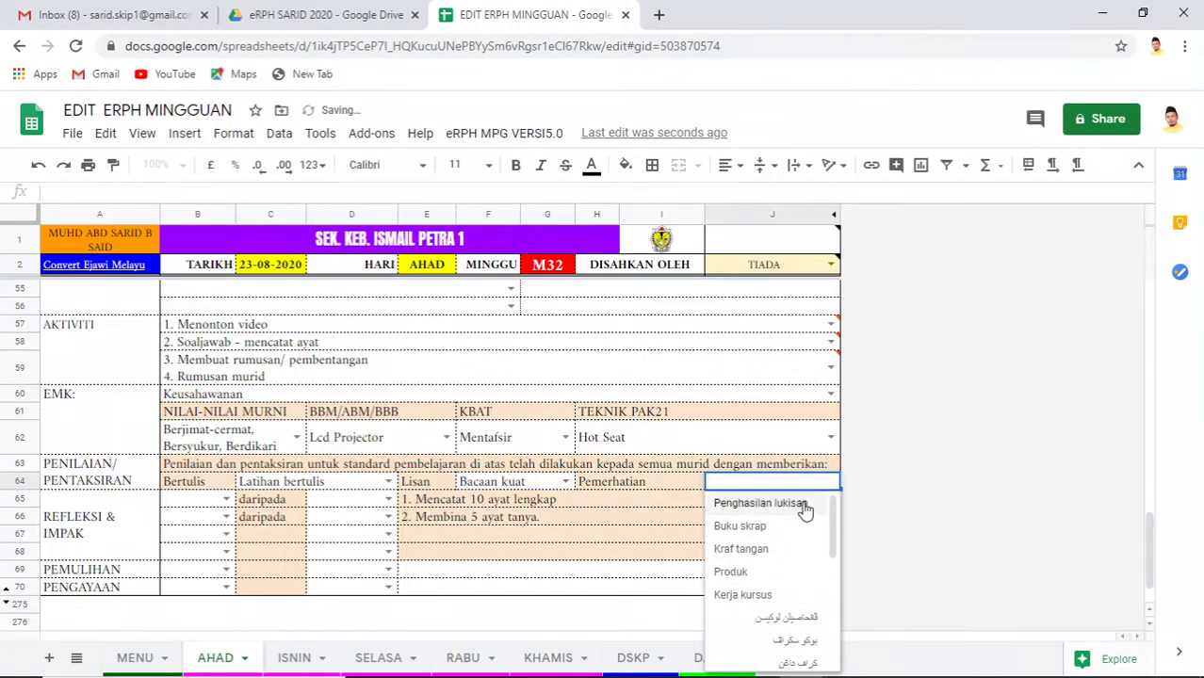
pyautogui.click(711, 414)
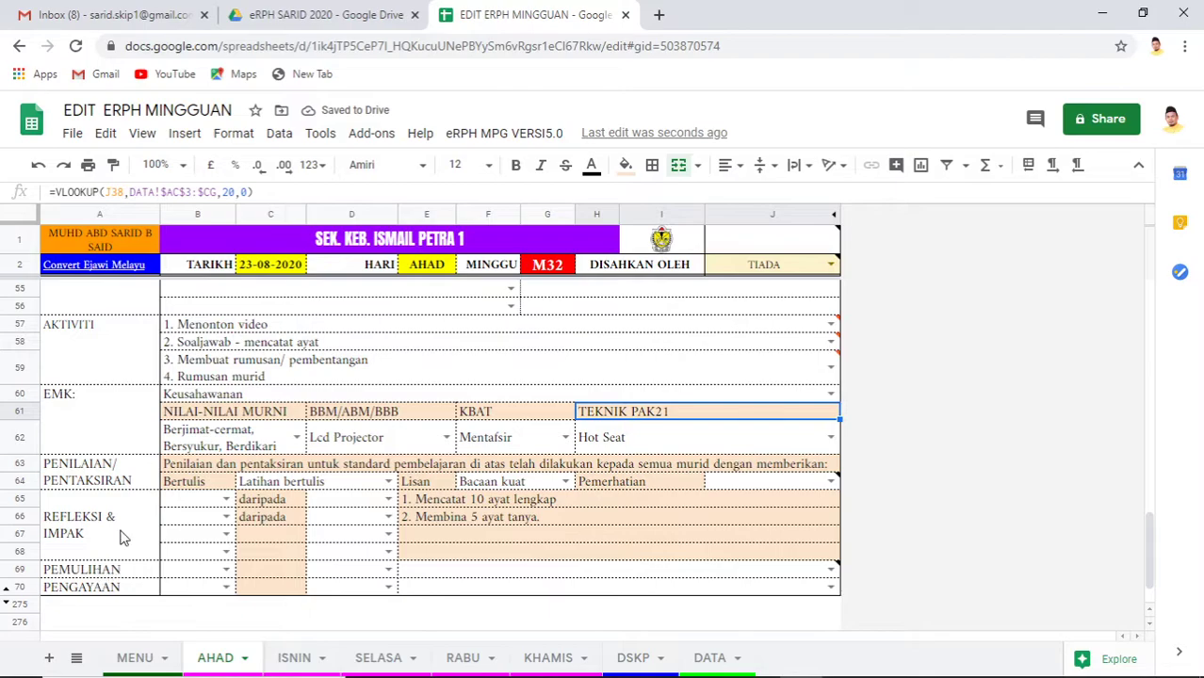
pyautogui.scroll(3, 528, 539)
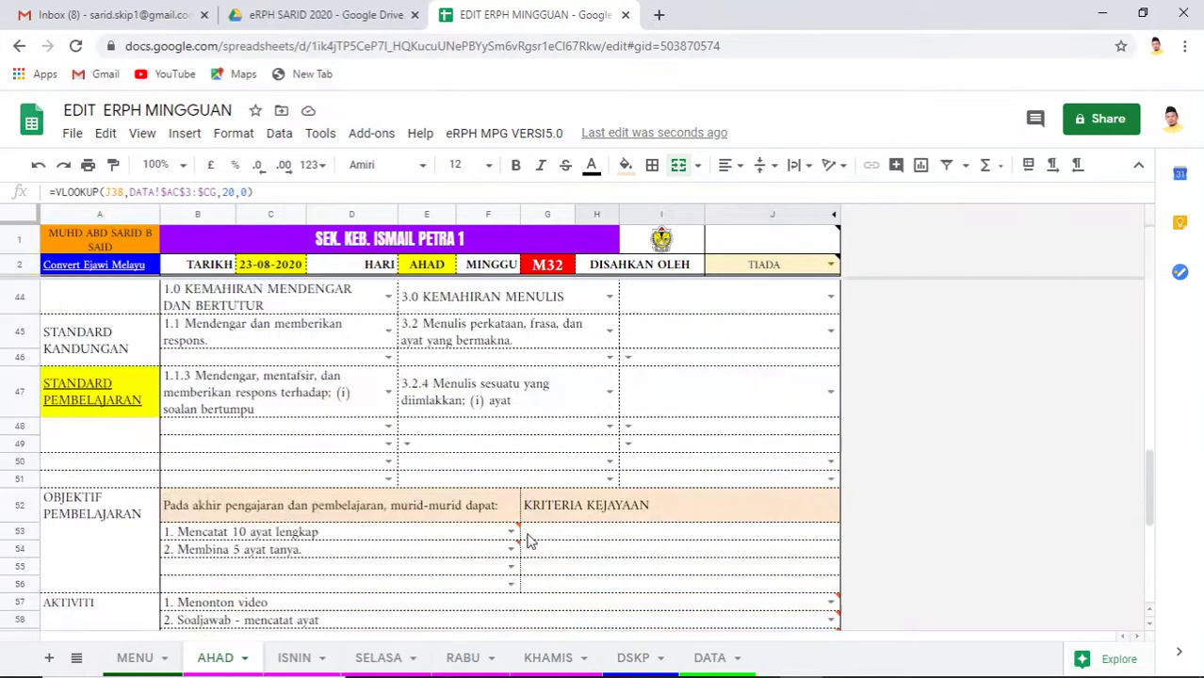
pyautogui.scroll(3, 531, 541)
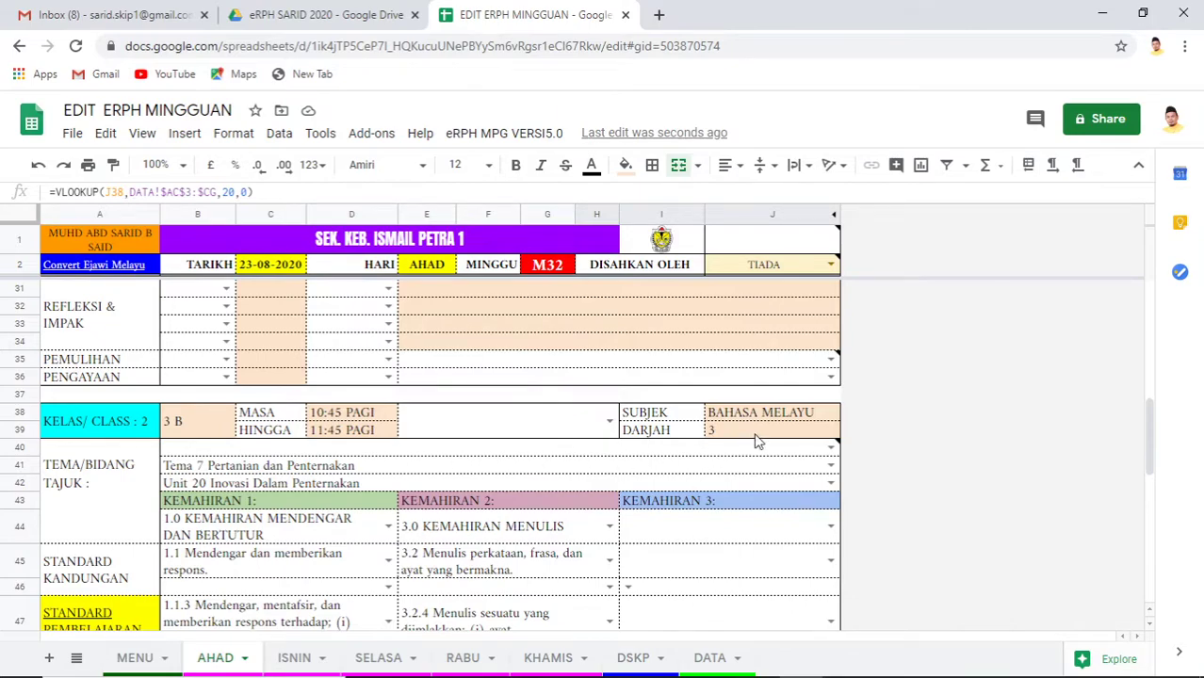
pyautogui.scroll(-2, 392, 544)
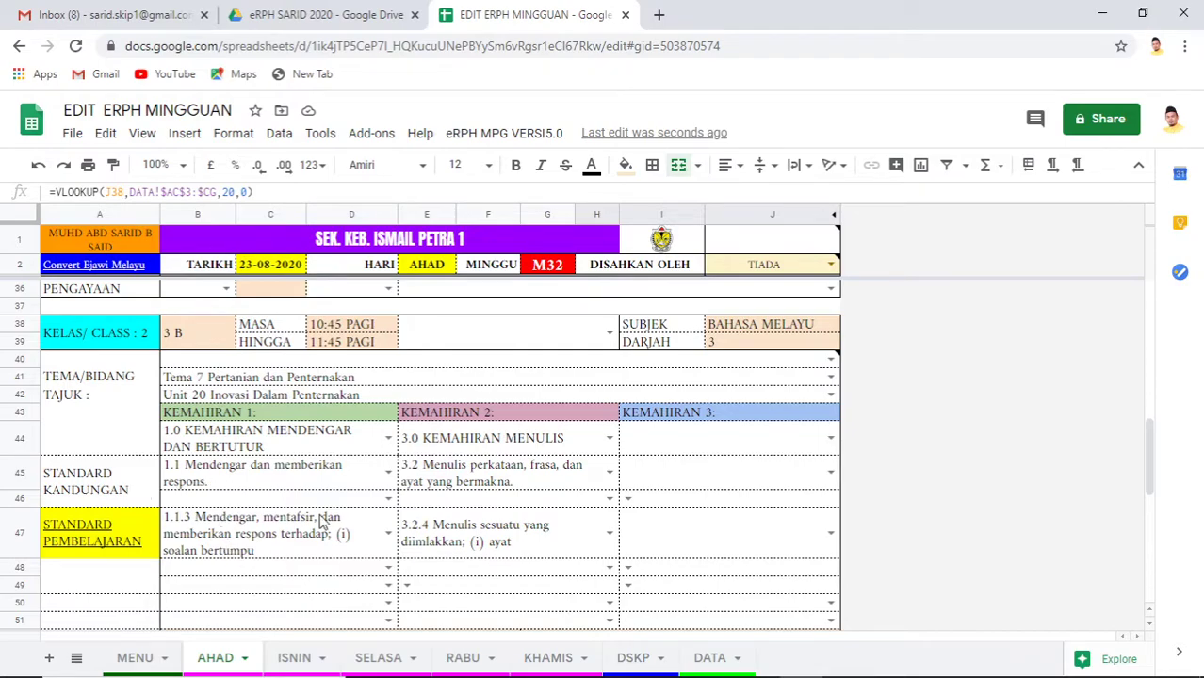
pyautogui.scroll(-5, 323, 521)
pyautogui.scroll(5, 323, 521)
pyautogui.scroll(3, 323, 521)
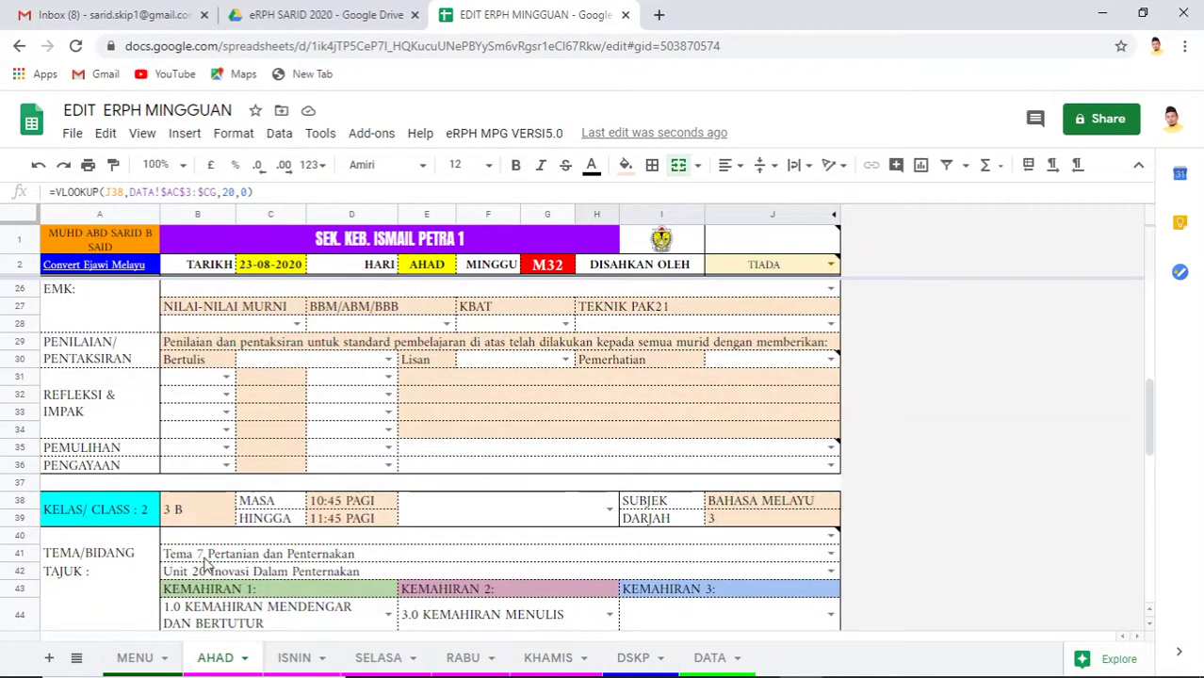
pyautogui.click(199, 539)
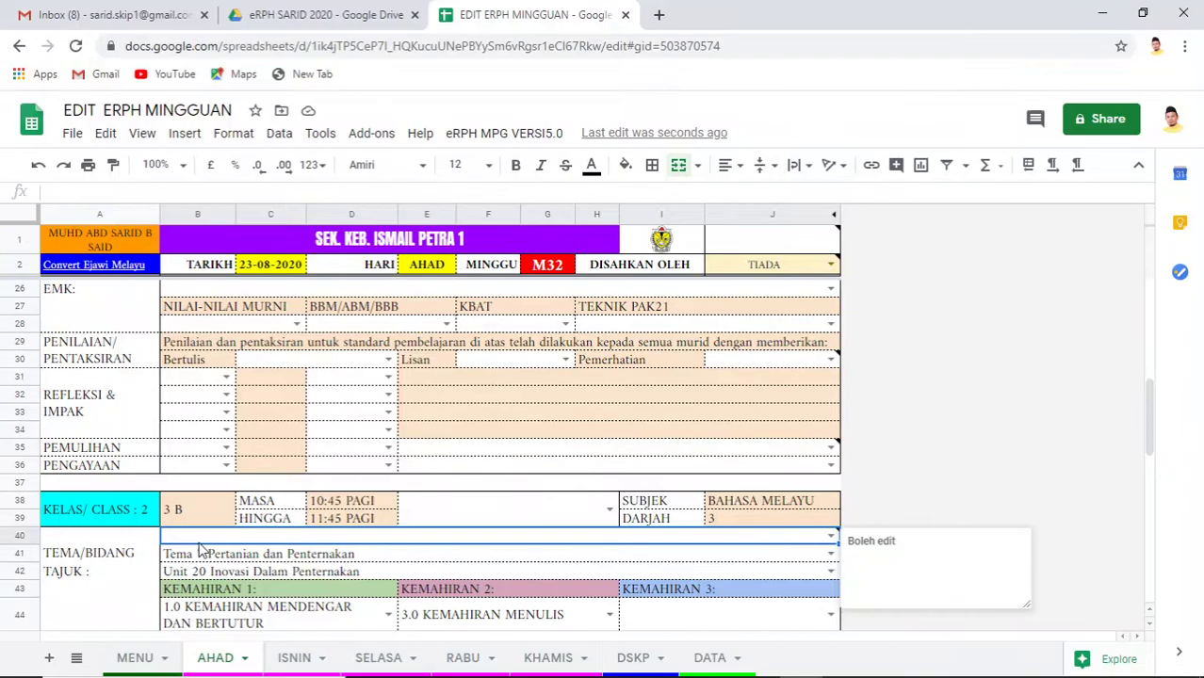
pyautogui.scroll(-2, 330, 554)
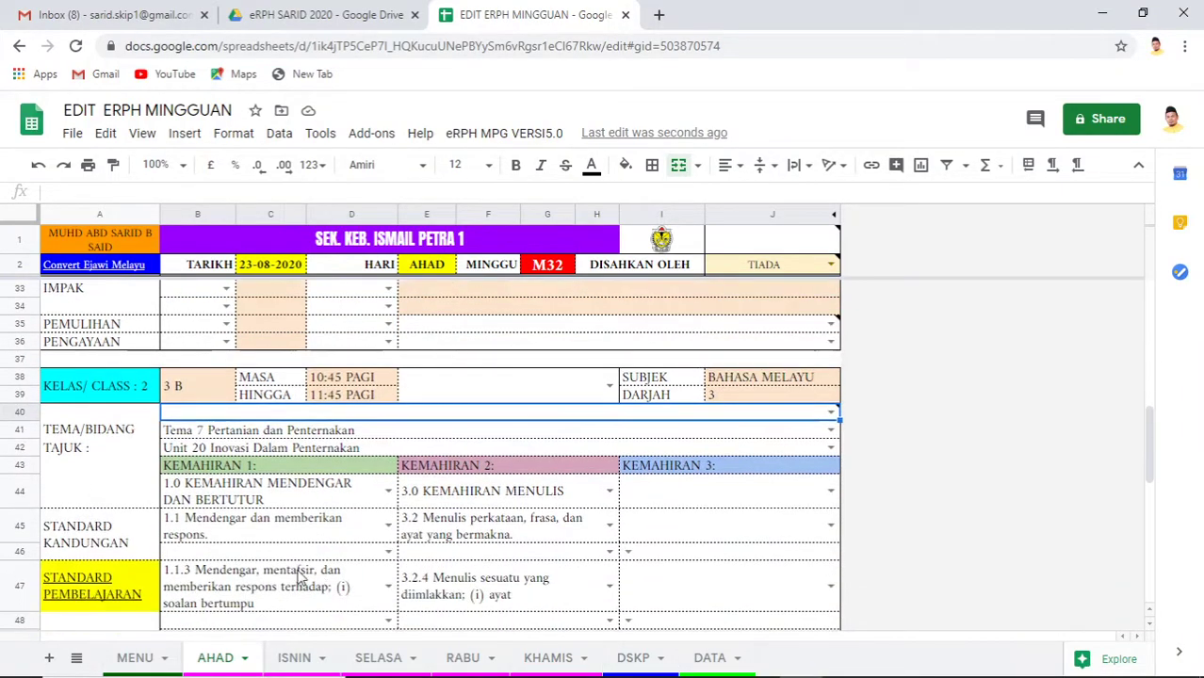
pyautogui.scroll(1, 348, 495)
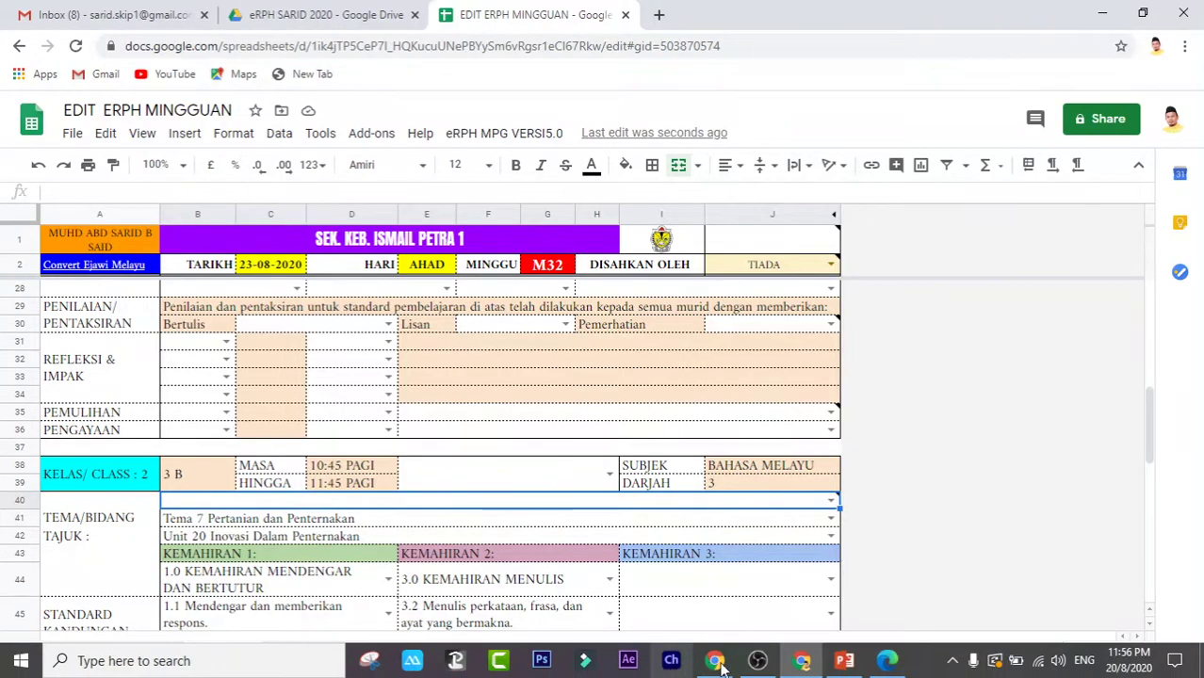
# Copy the week 32 topic 'Kupang Smartline' from the RPT PDF and return to the sheet
pyautogui.click(887, 672)
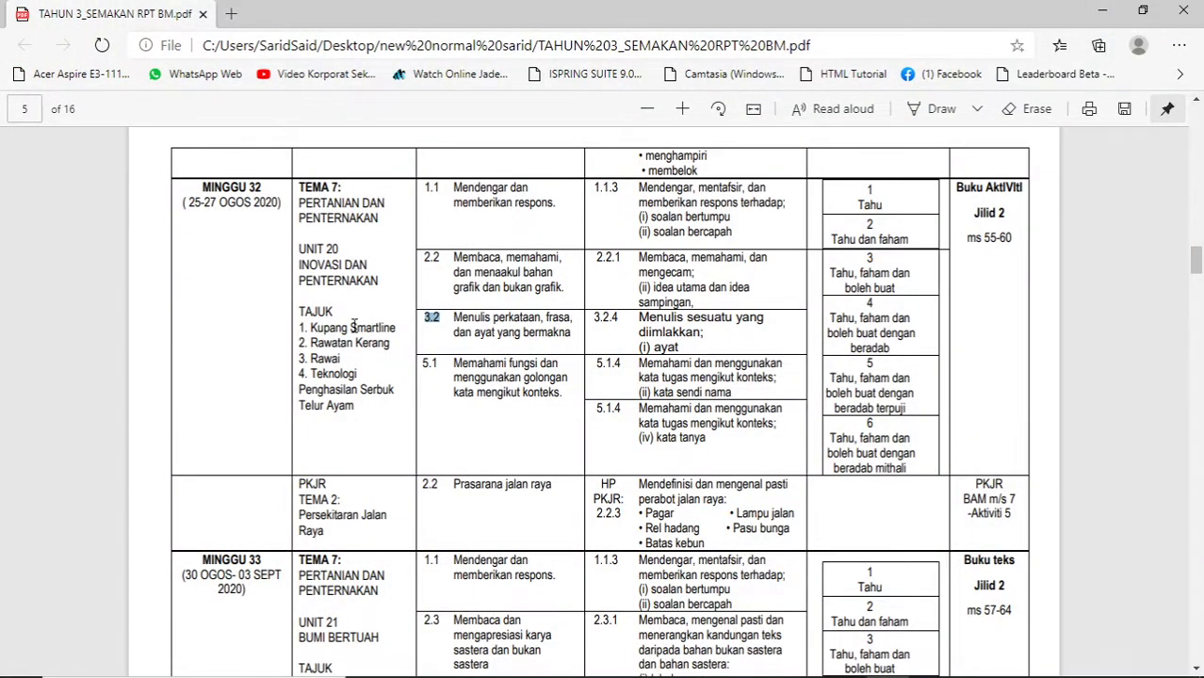
pyautogui.moveTo(398, 329); pyautogui.dragTo(312, 328)
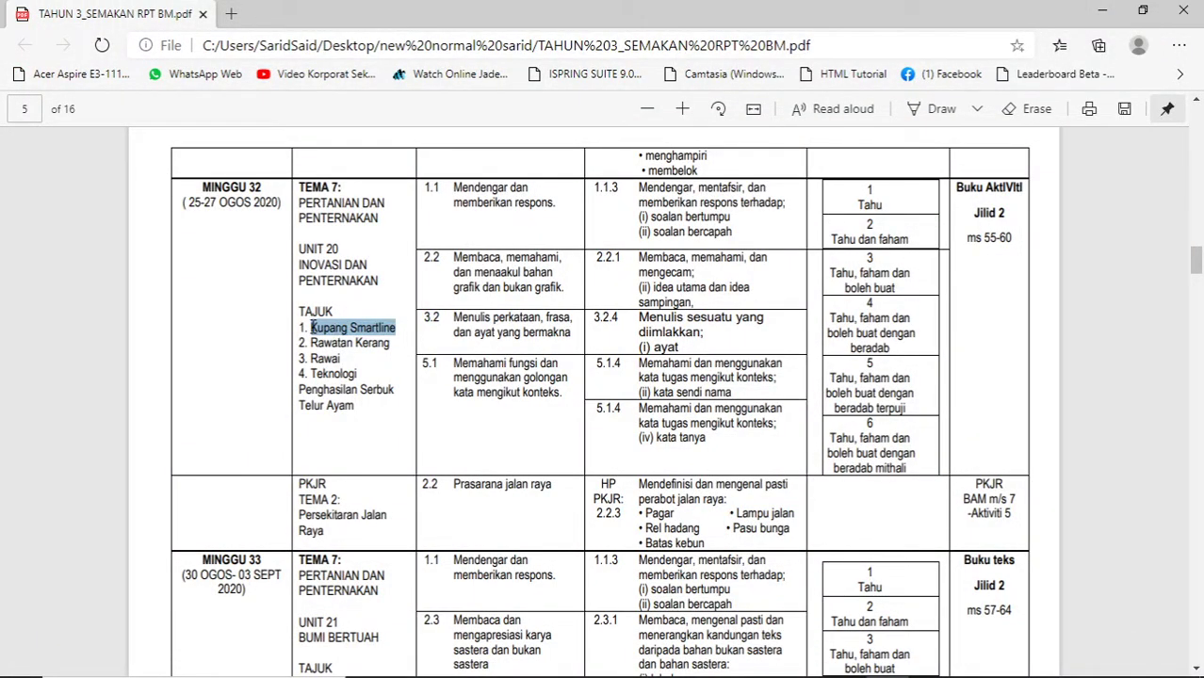
pyautogui.rightClick(333, 324)
pyautogui.click(388, 372)
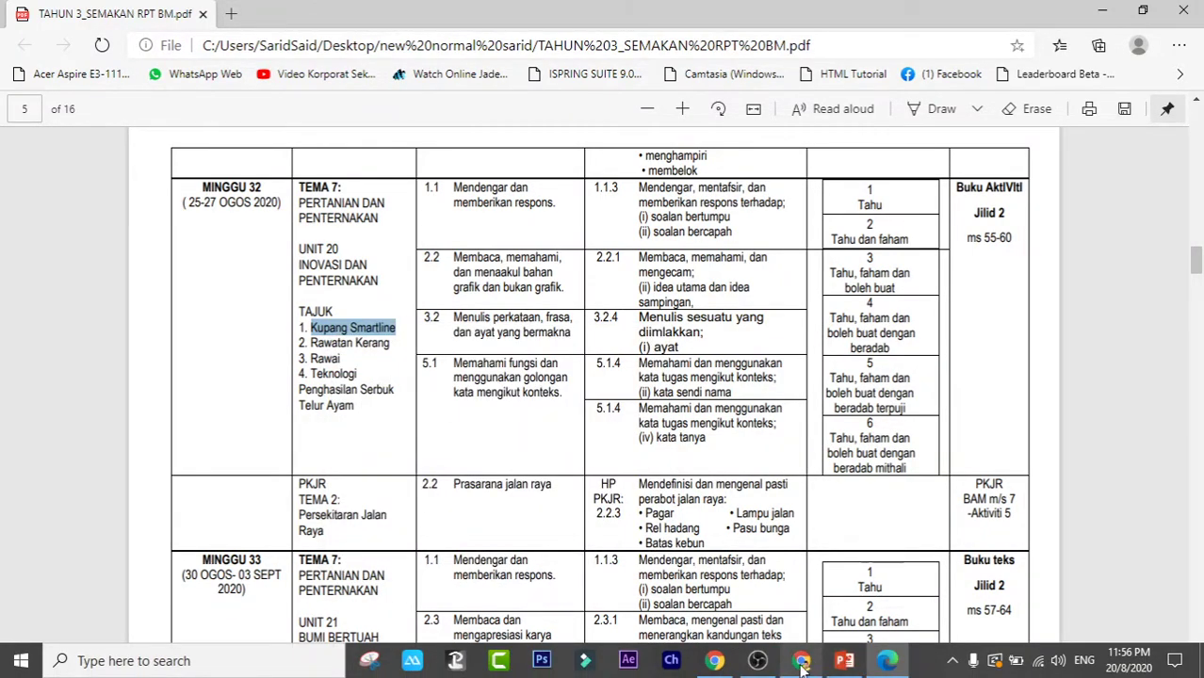
pyautogui.click(802, 663)
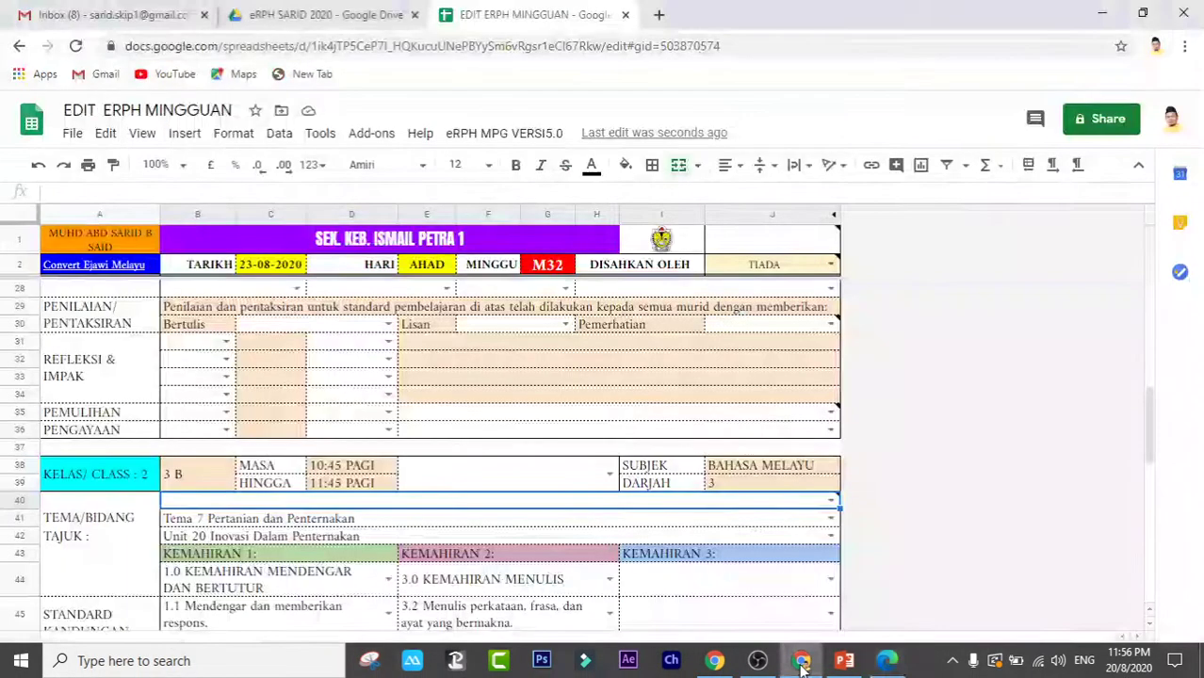
# Paste 'Kupang Smartline' into topic cell B40, undoing a paste-values attempt that split the row
pyautogui.rightClick(246, 509)
pyautogui.moveTo(317, 244)
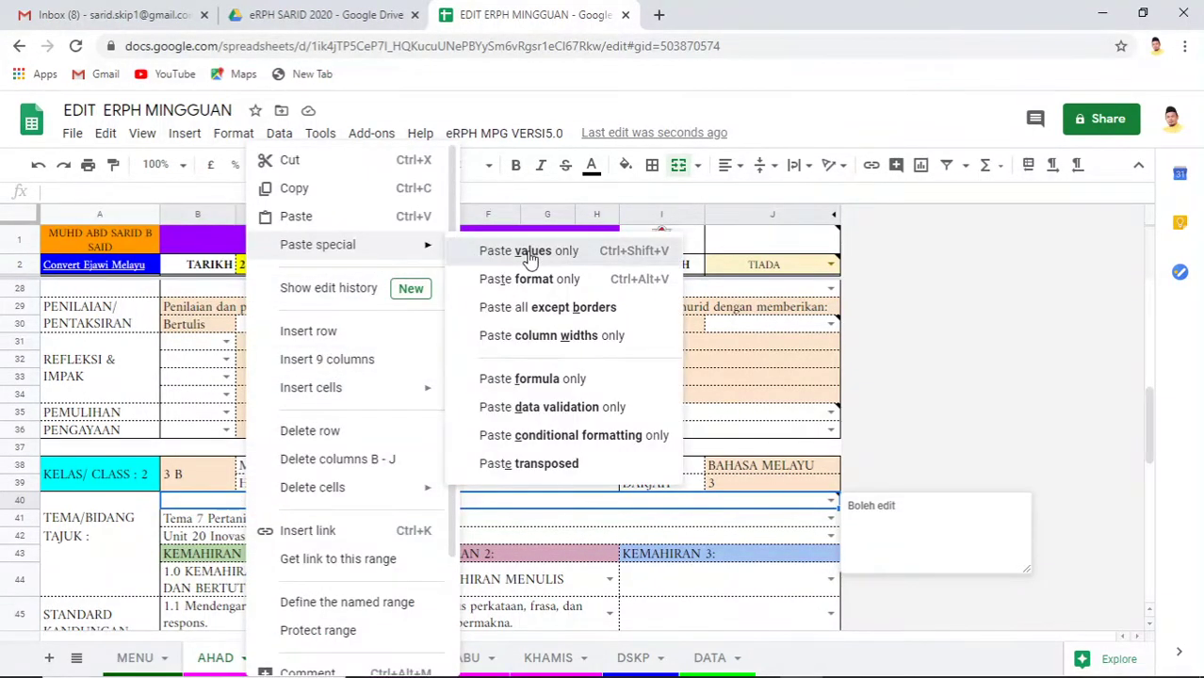
pyautogui.click(530, 251)
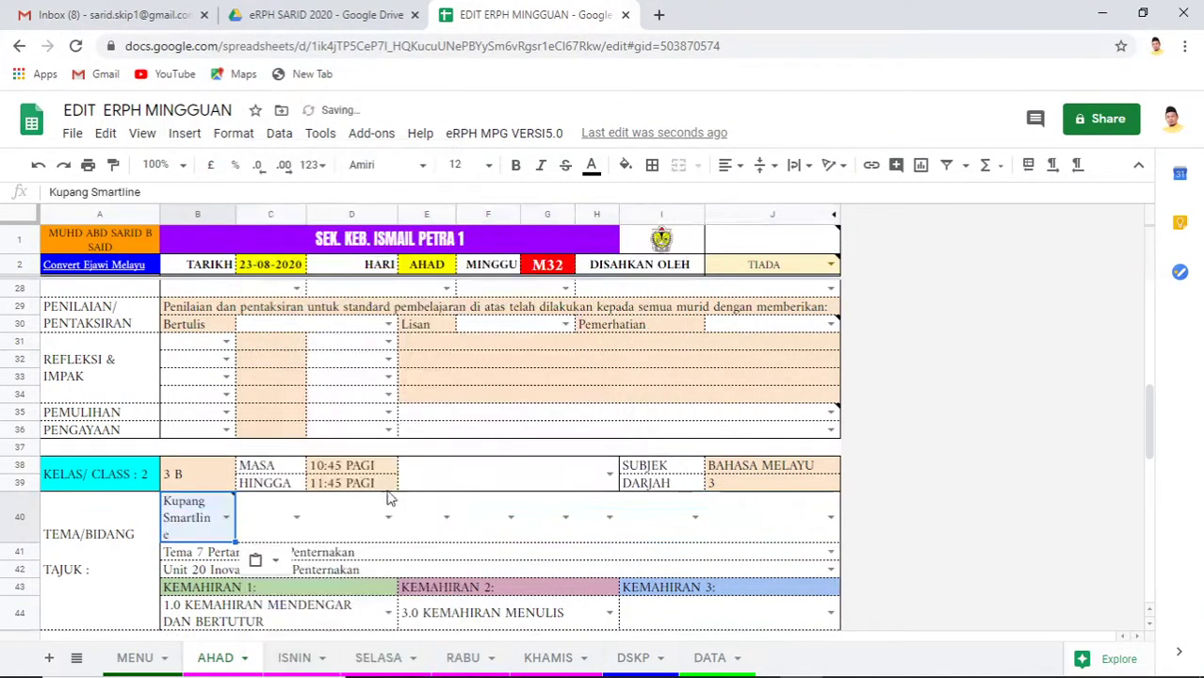
pyautogui.click(38, 165)
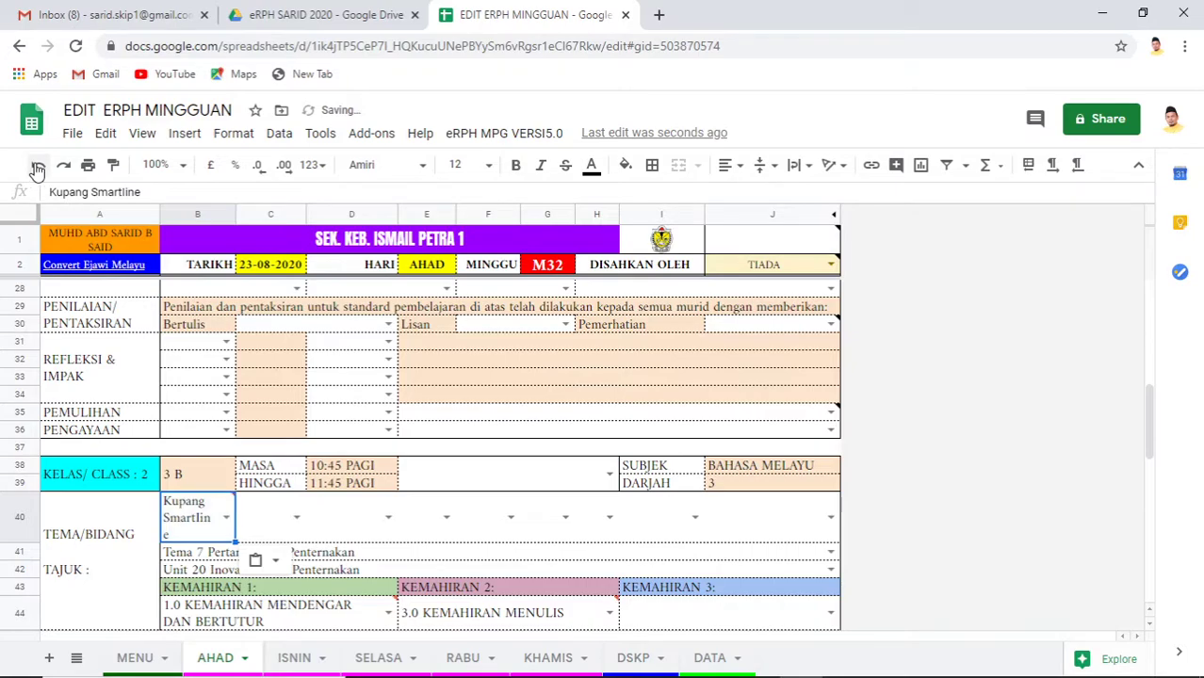
pyautogui.doubleClick(204, 504)
pyautogui.rightClick(202, 504)
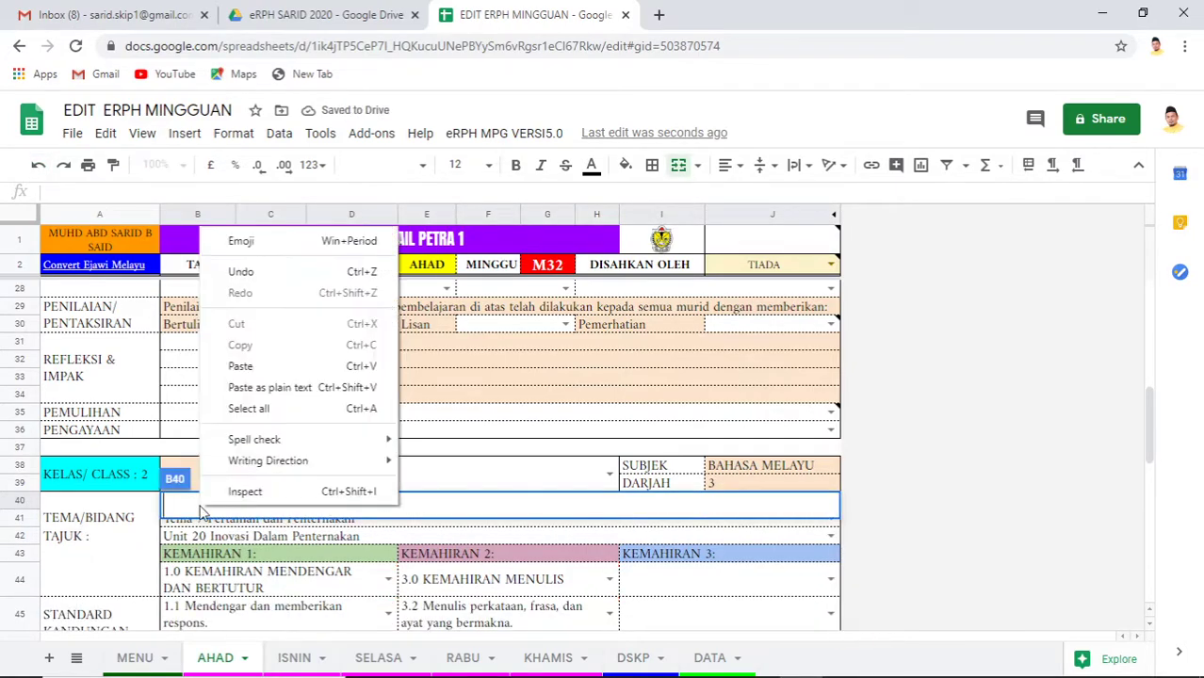
pyautogui.click(264, 367)
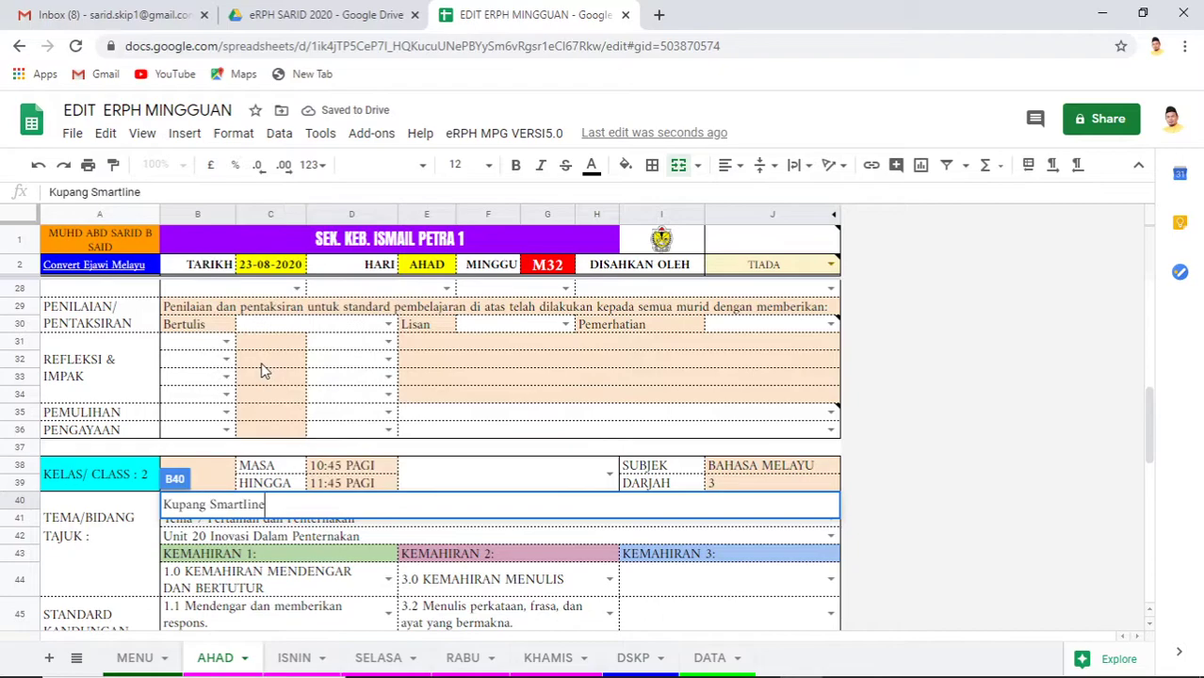
pyautogui.click(477, 574)
pyautogui.click(205, 509)
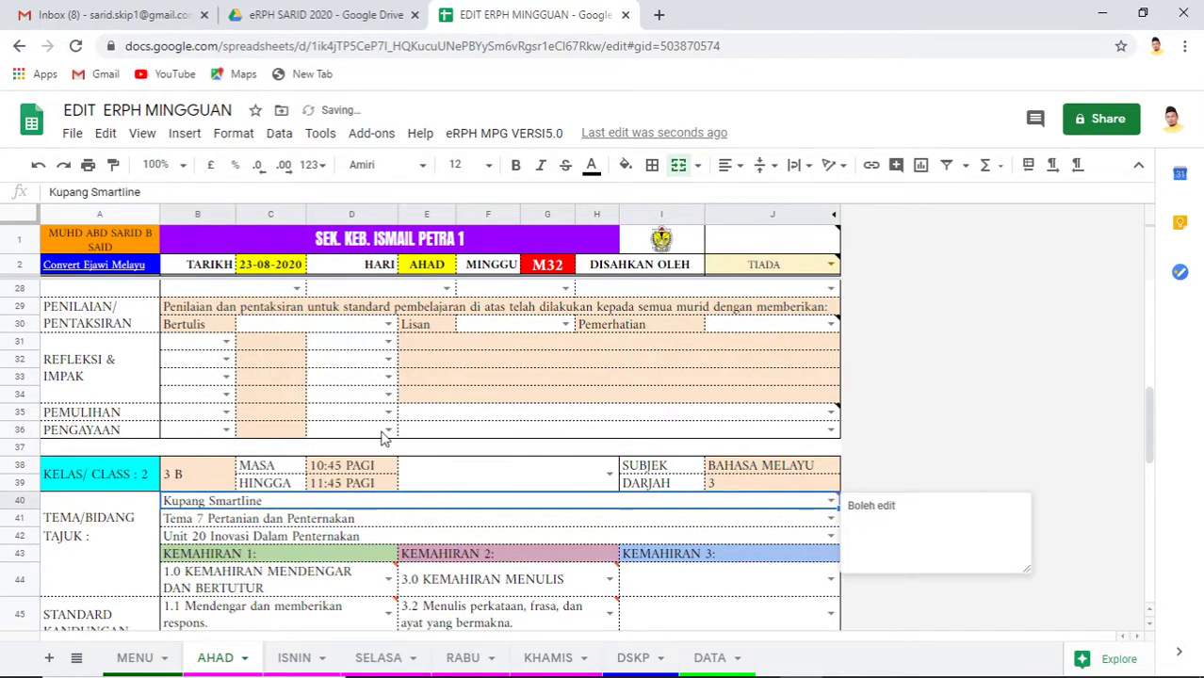
pyautogui.scroll(-2, 513, 407)
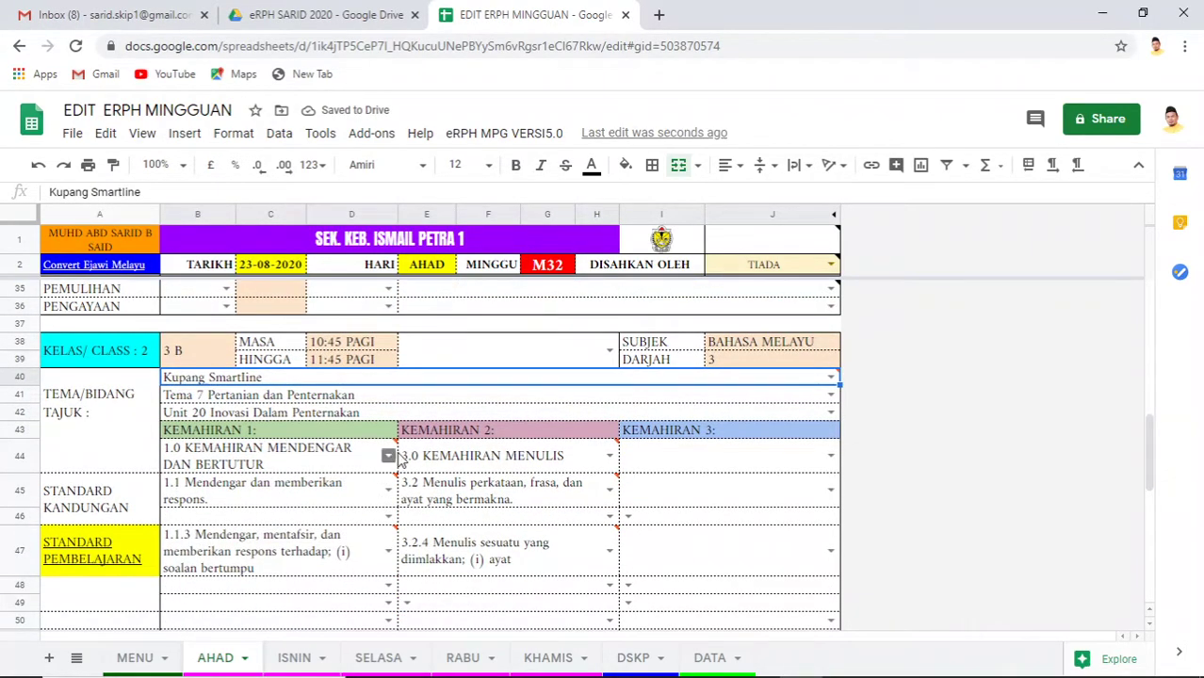
# Review the class block from row 38 to row 70, then bring up the PowerPoint eRPH tutorial slide
pyautogui.scroll(2, 708, 460)
pyautogui.scroll(3, 709, 463)
pyautogui.scroll(-1, 660, 443)
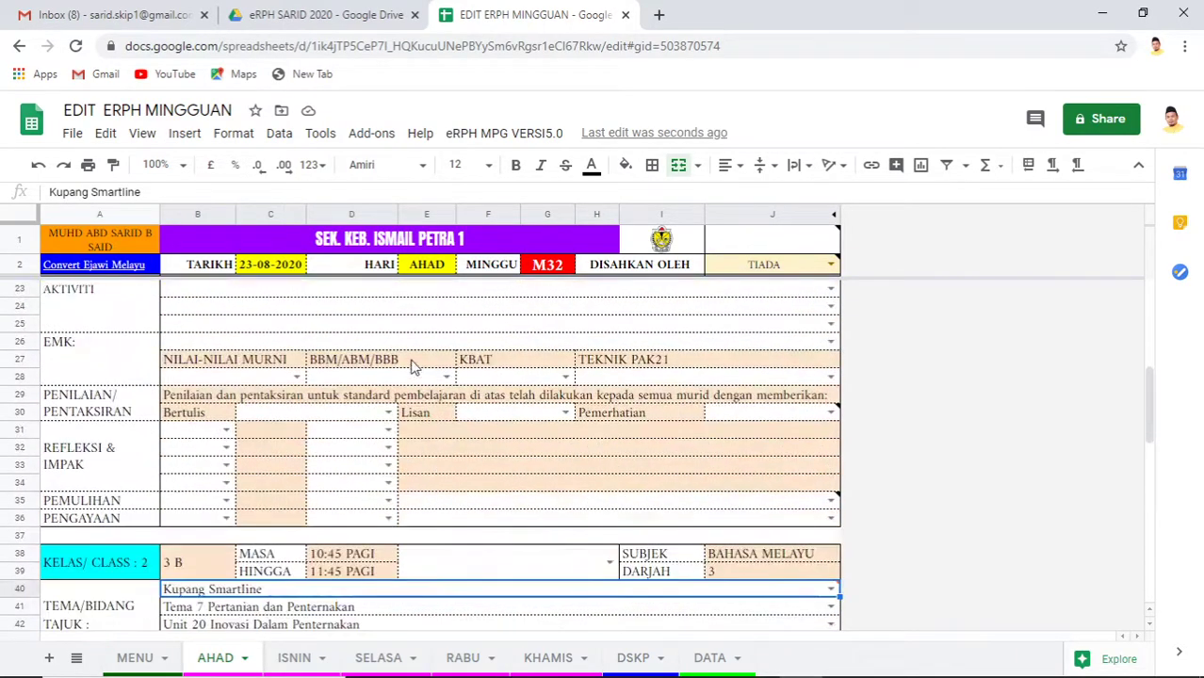
pyautogui.scroll(3, 435, 371)
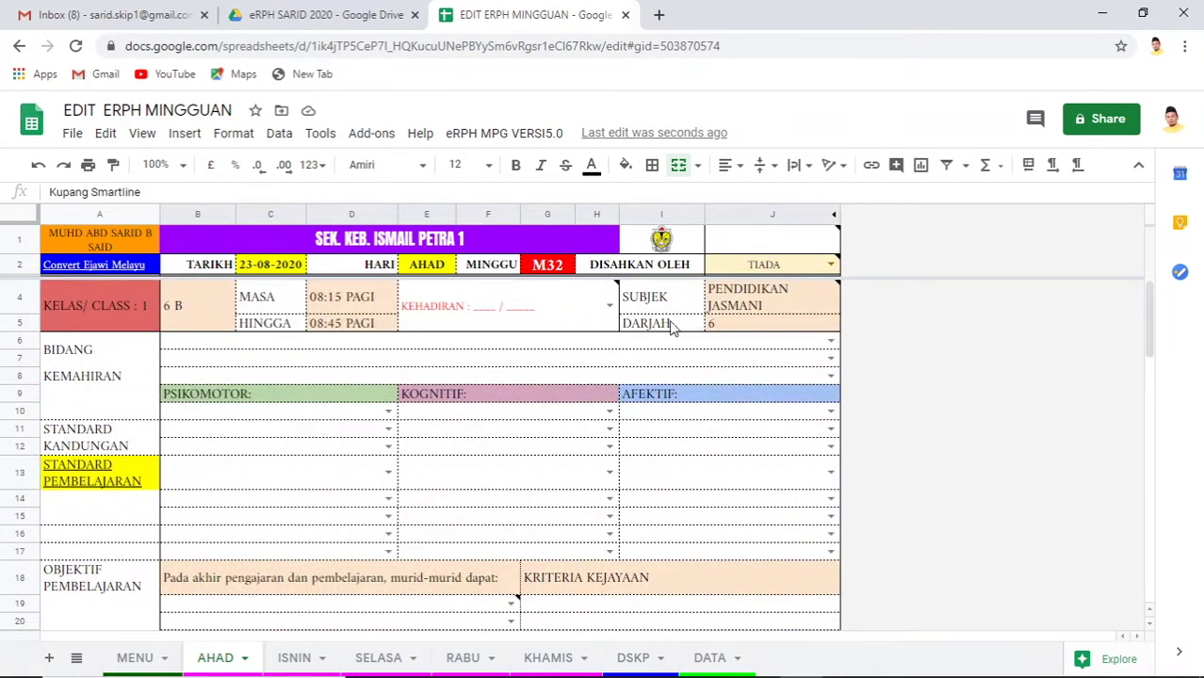
pyautogui.scroll(-3, 470, 452)
pyautogui.scroll(-2, 384, 482)
pyautogui.moveTo(149, 439); pyautogui.dragTo(779, 645)
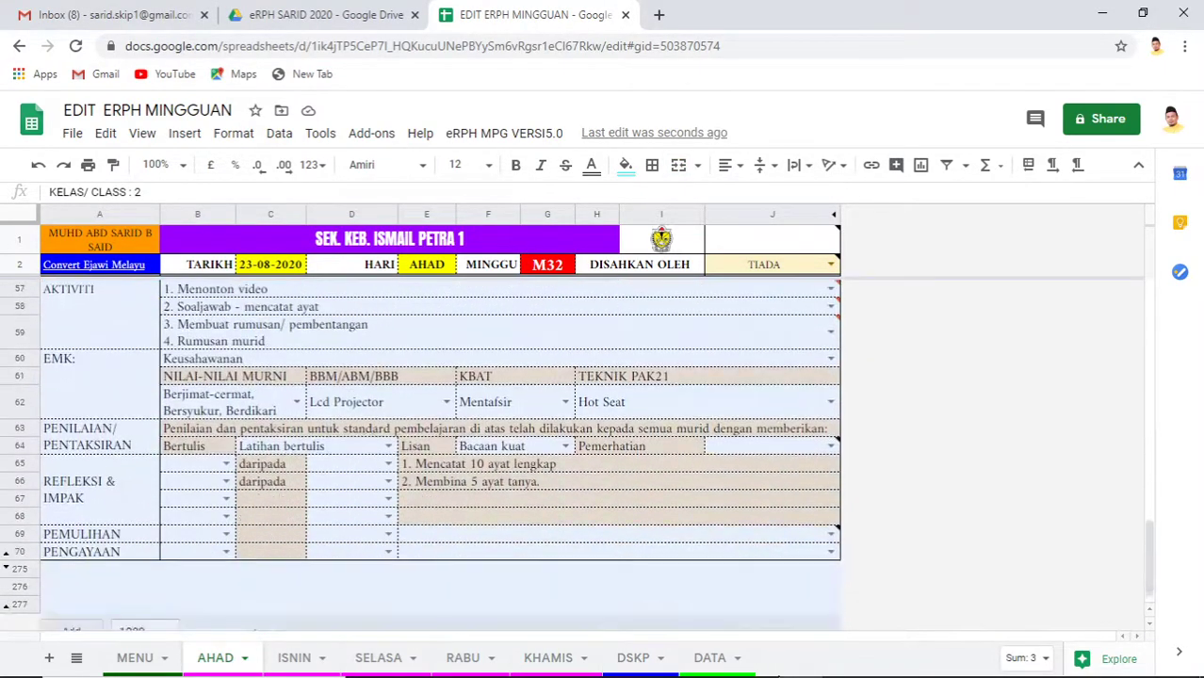
pyautogui.moveTo(778, 645); pyautogui.dragTo(650, 482)
pyautogui.scroll(4, 650, 483)
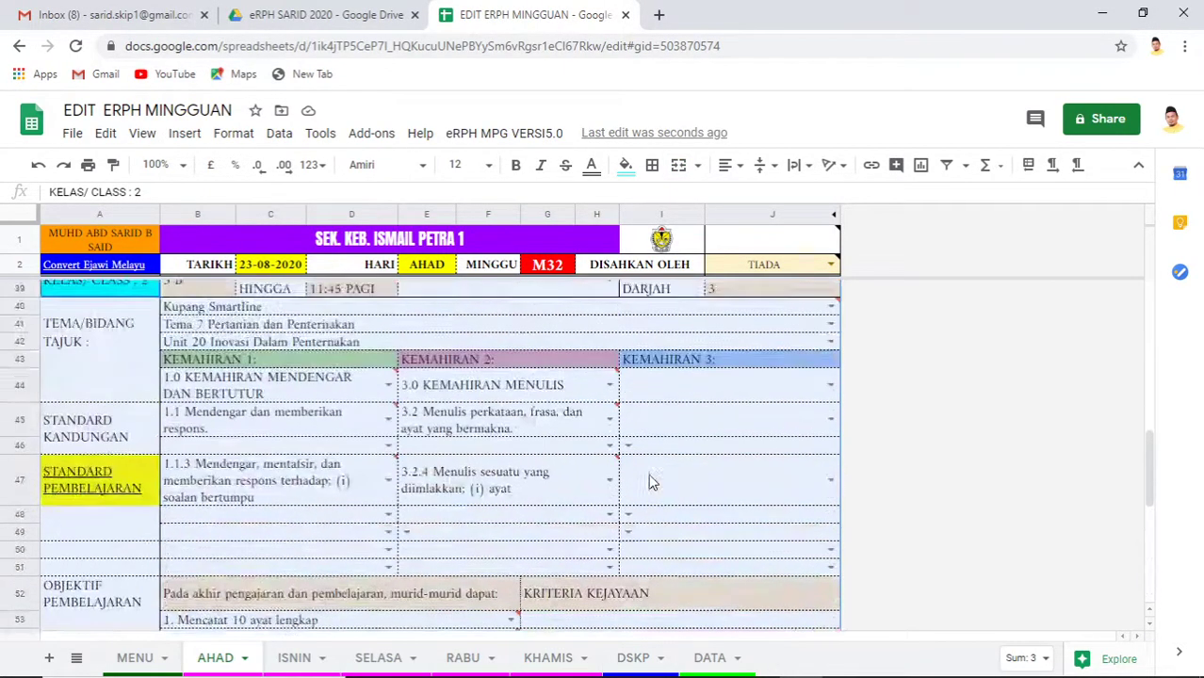
pyautogui.scroll(4, 648, 479)
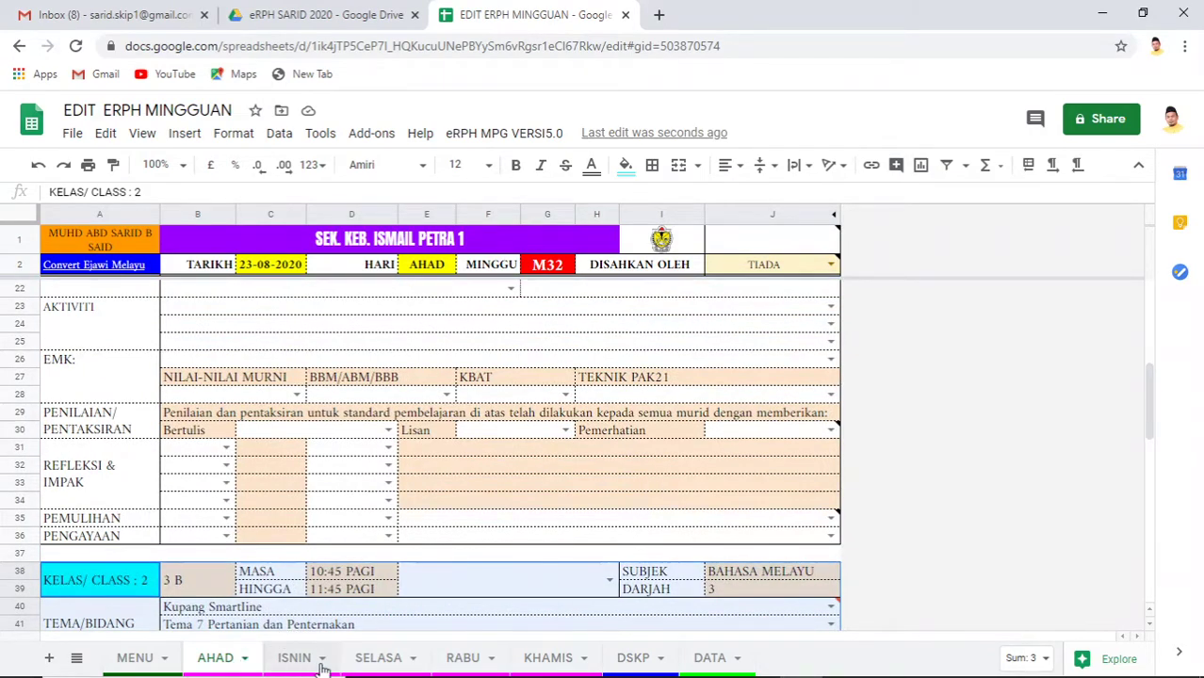
pyautogui.scroll(5, 423, 504)
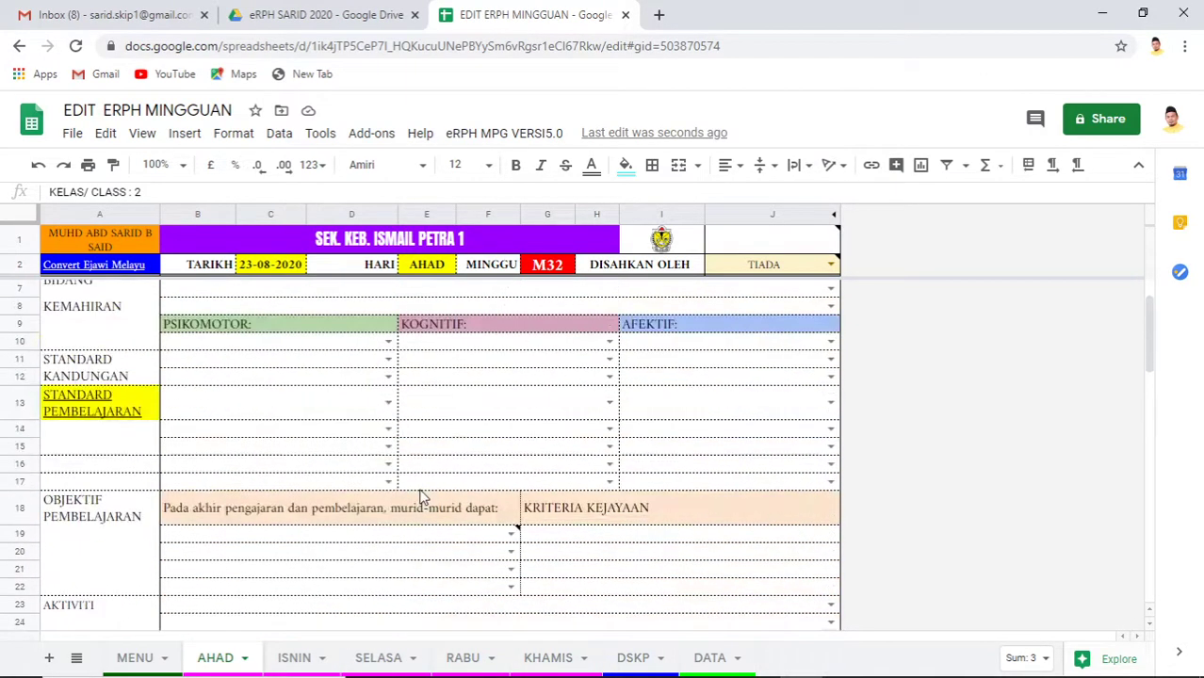
pyautogui.scroll(2, 421, 498)
pyautogui.scroll(-4, 422, 497)
pyautogui.scroll(-4, 395, 506)
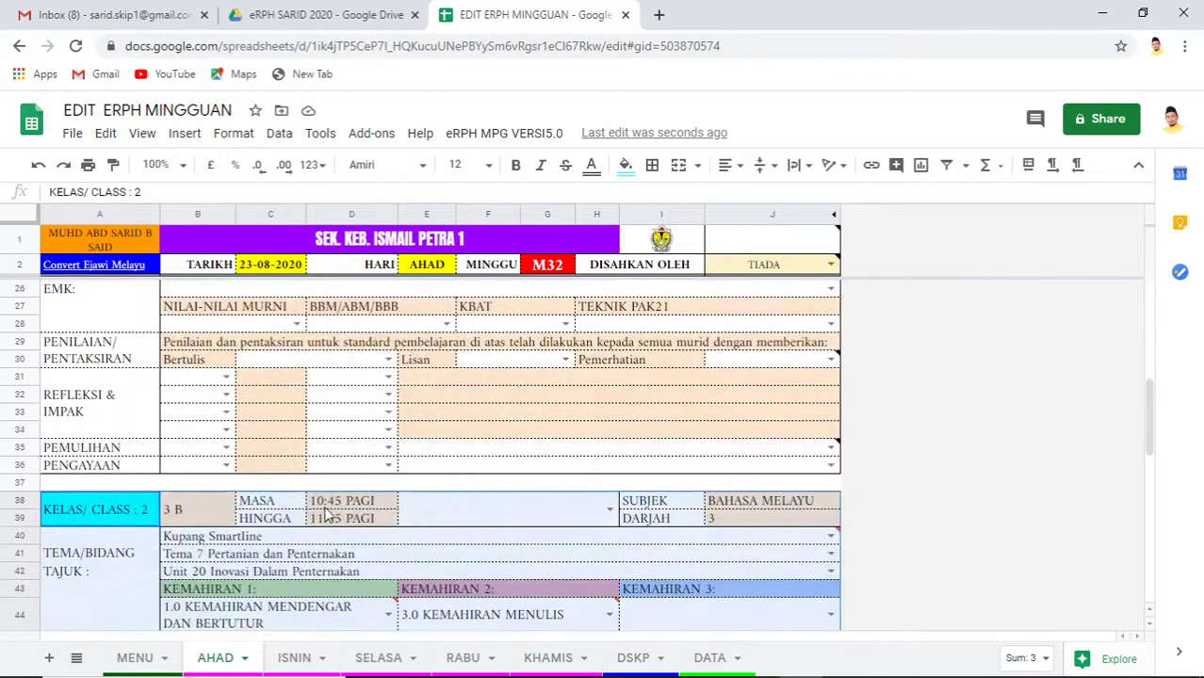
pyautogui.scroll(-4, 344, 523)
pyautogui.scroll(2, 343, 523)
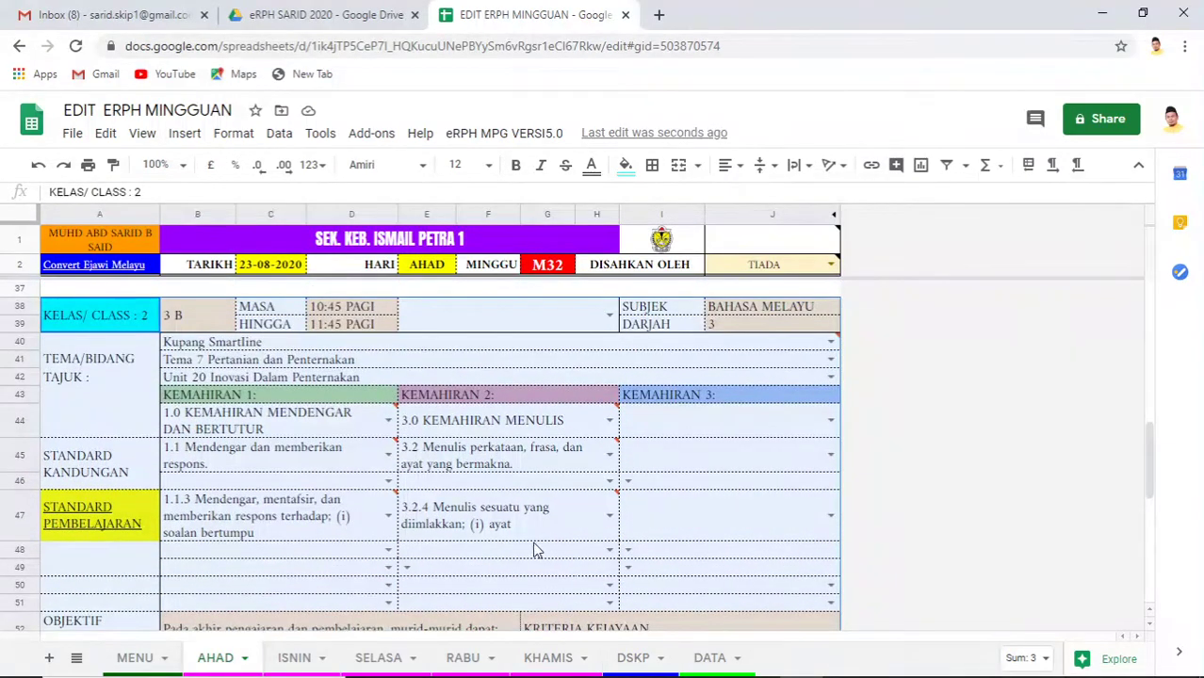
pyautogui.click(848, 669)
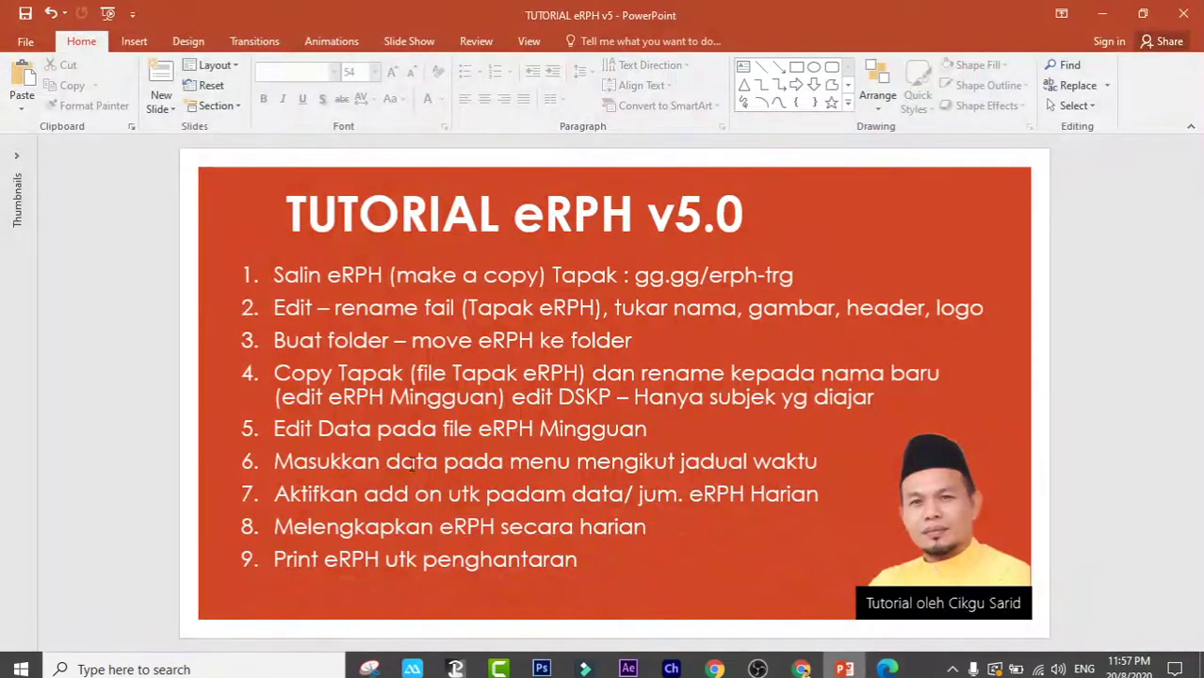